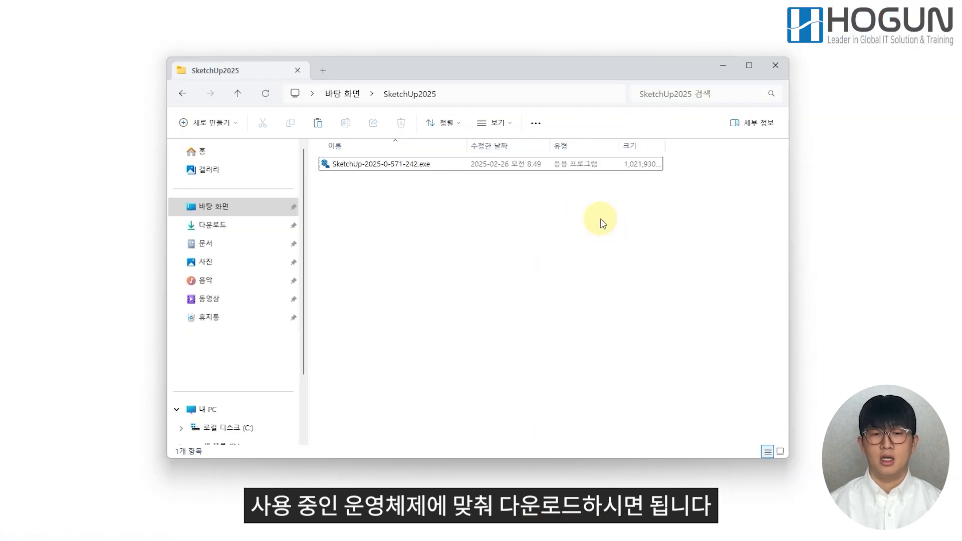
# Run SketchUp-2025-0-571-242.exe and install SketchUp 2025 with Scan Essentials, the Revit importer and V-Ray for SketchUp included
pyautogui.click(584, 168)
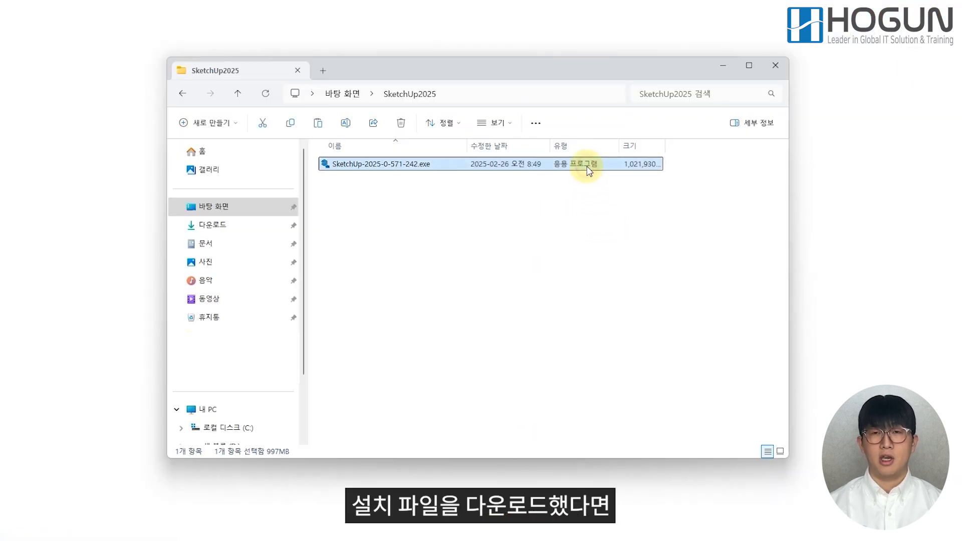
pyautogui.doubleClick(587, 166)
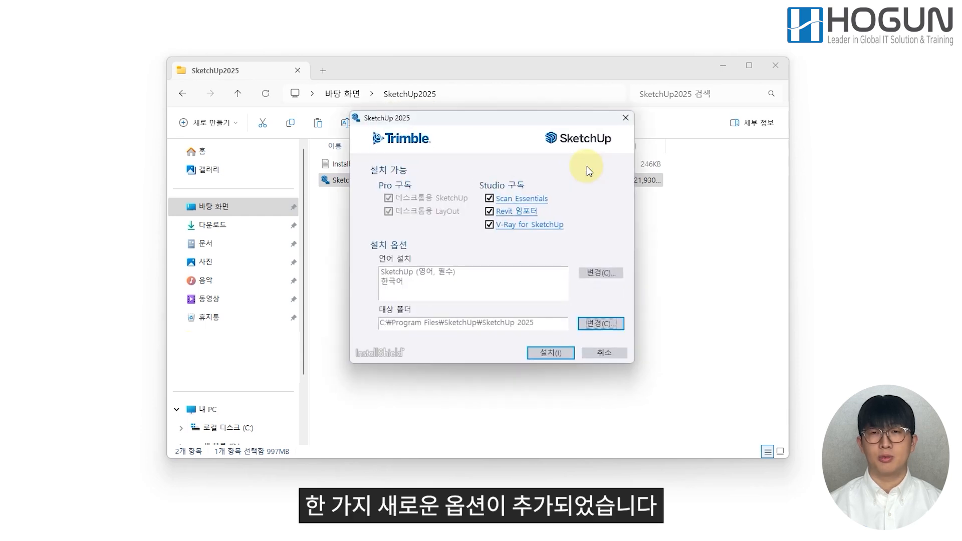
pyautogui.click(490, 225)
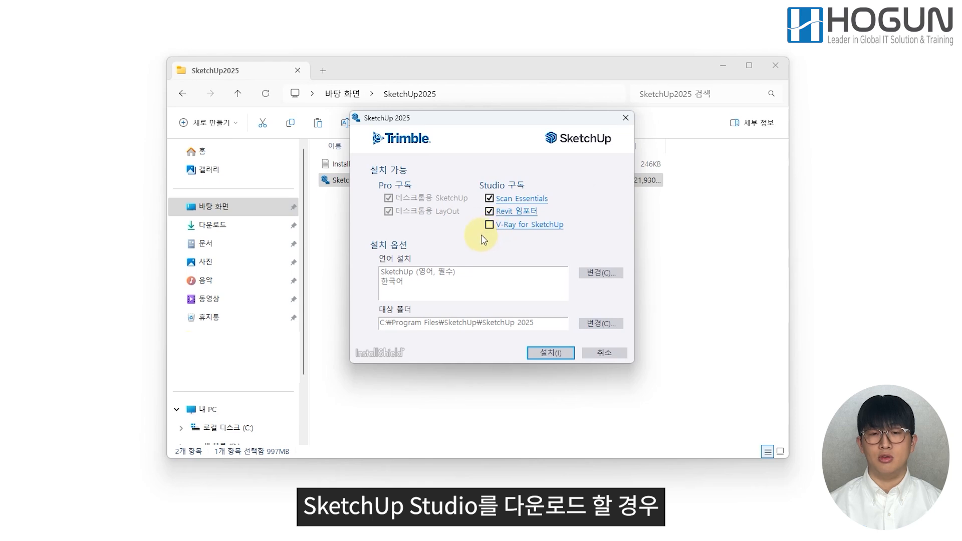
pyautogui.click(489, 226)
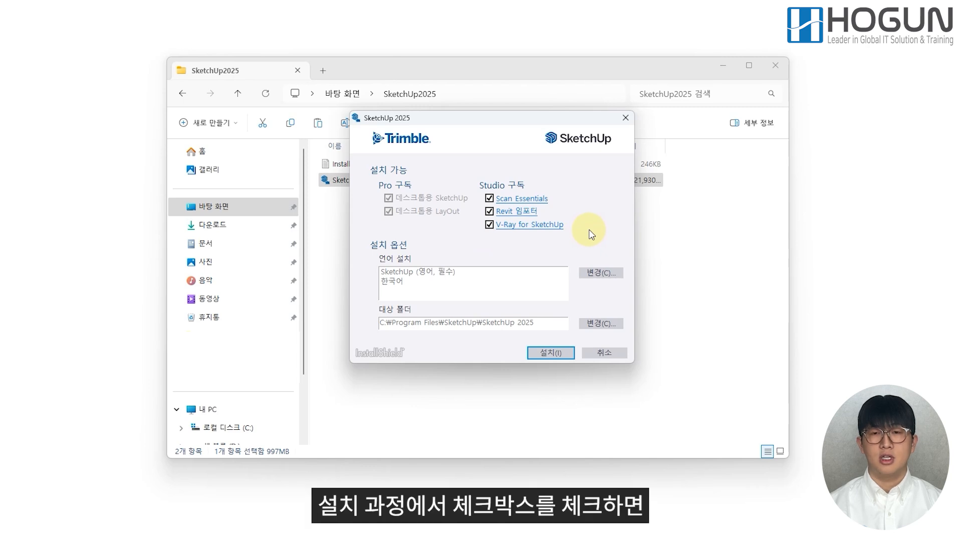
pyautogui.click(561, 352)
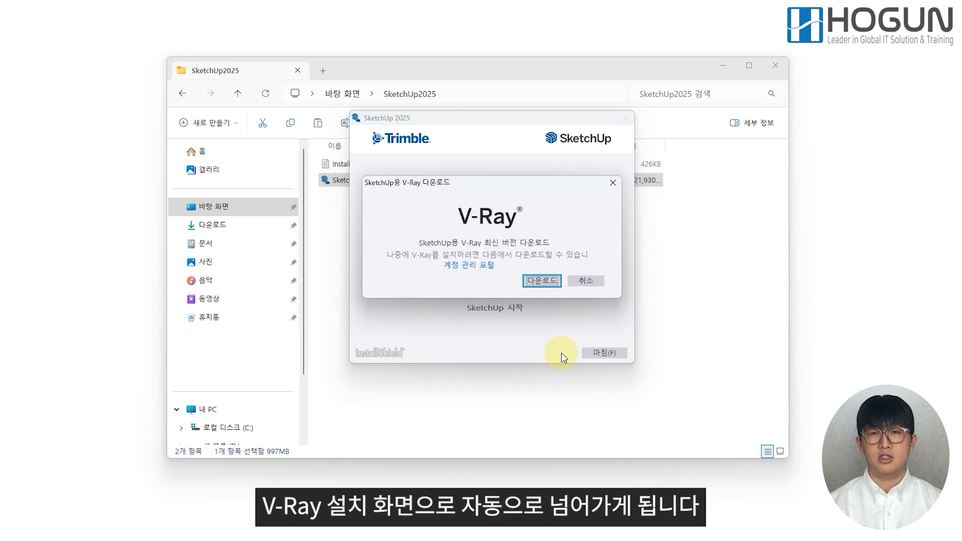
# Download the latest V-Ray for SketchUp installer and check its progress in the browser's recent downloads
pyautogui.click(552, 283)
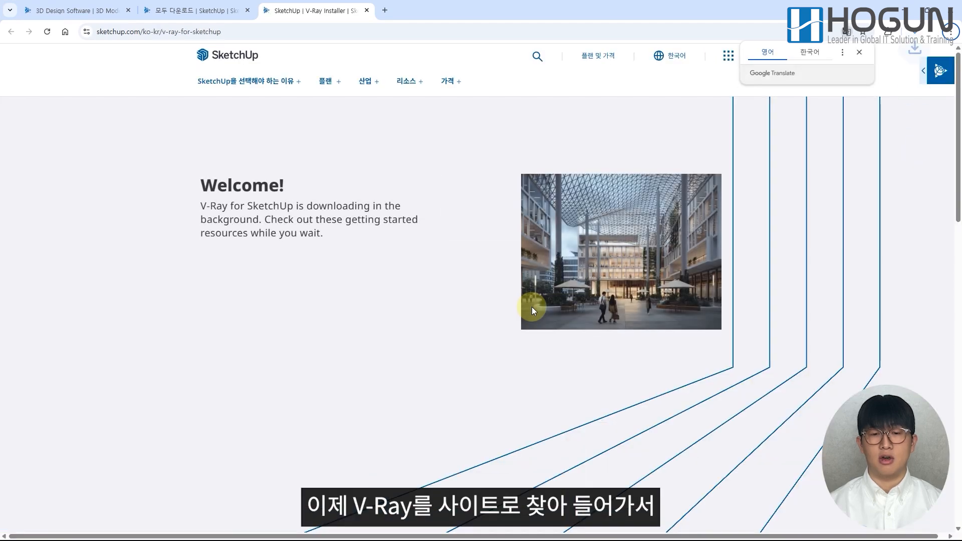
pyautogui.click(531, 311)
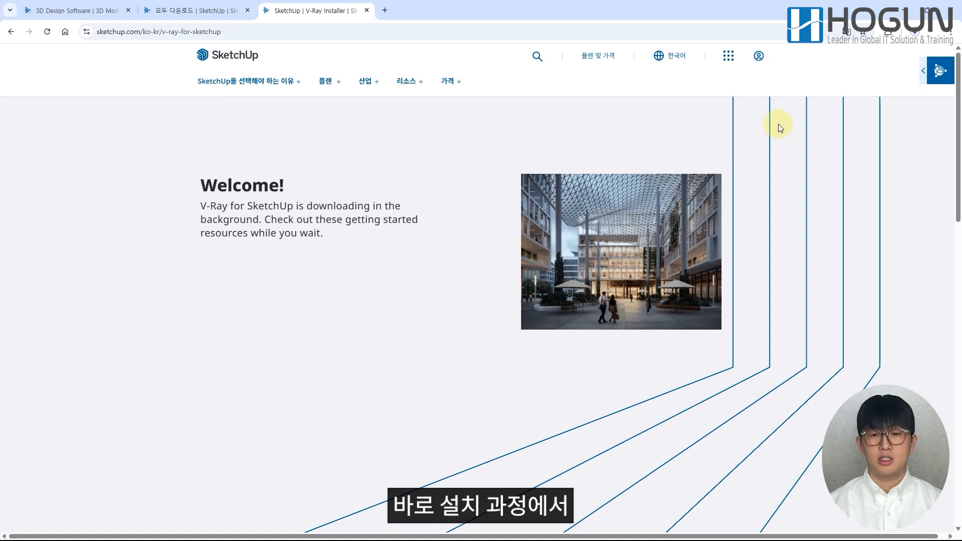
pyautogui.click(916, 35)
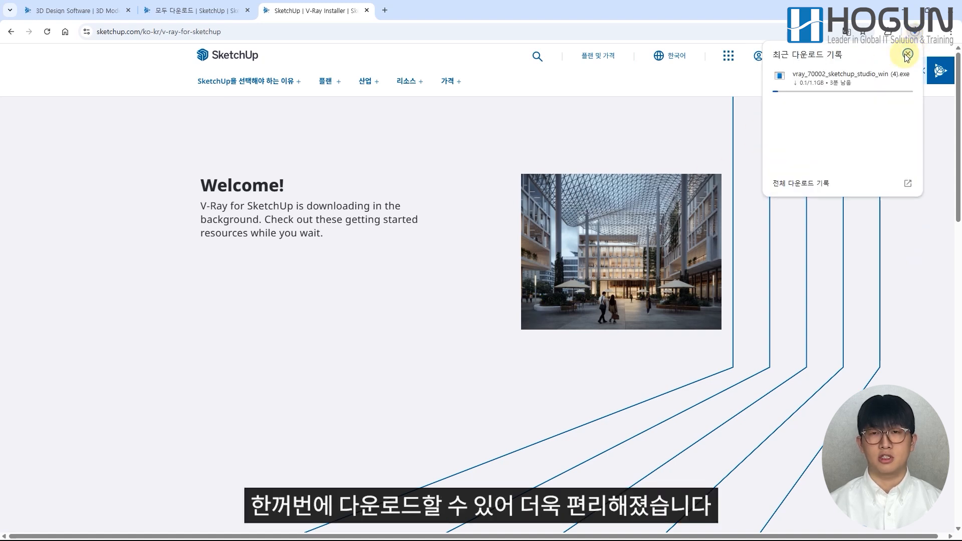
pyautogui.click(907, 54)
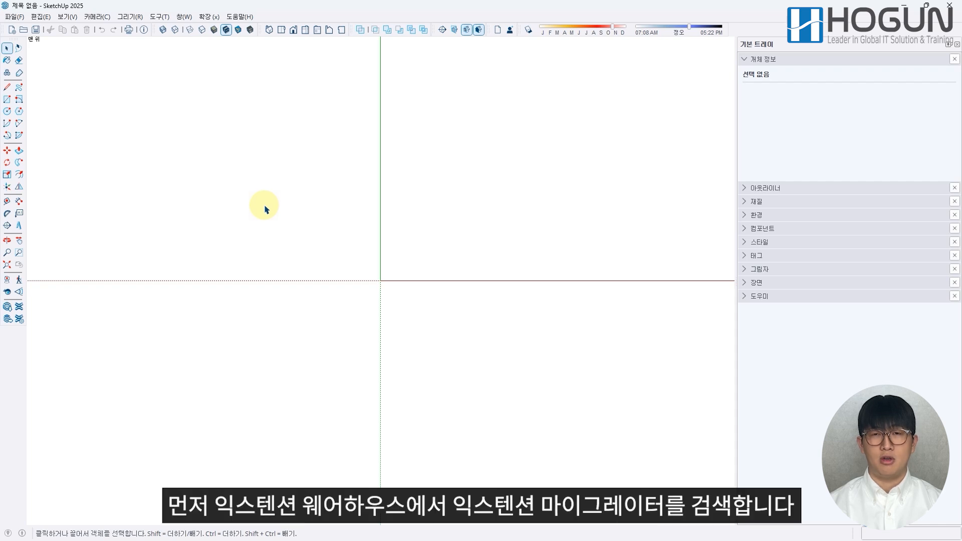
# Search the Extension Warehouse in SketchUp for "extension migrator"
pyautogui.click(214, 19)
pyautogui.click(219, 28)
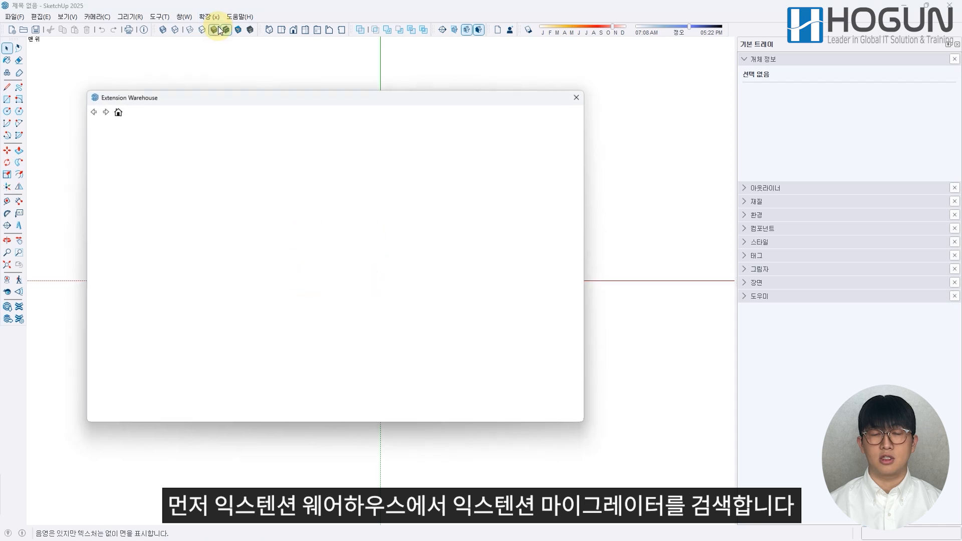
pyautogui.click(331, 297)
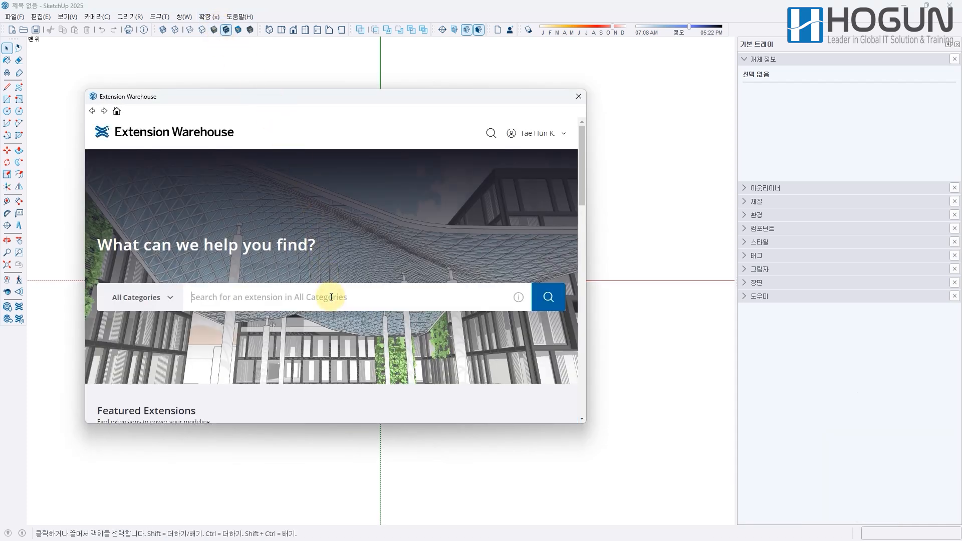
pyautogui.write('exte')
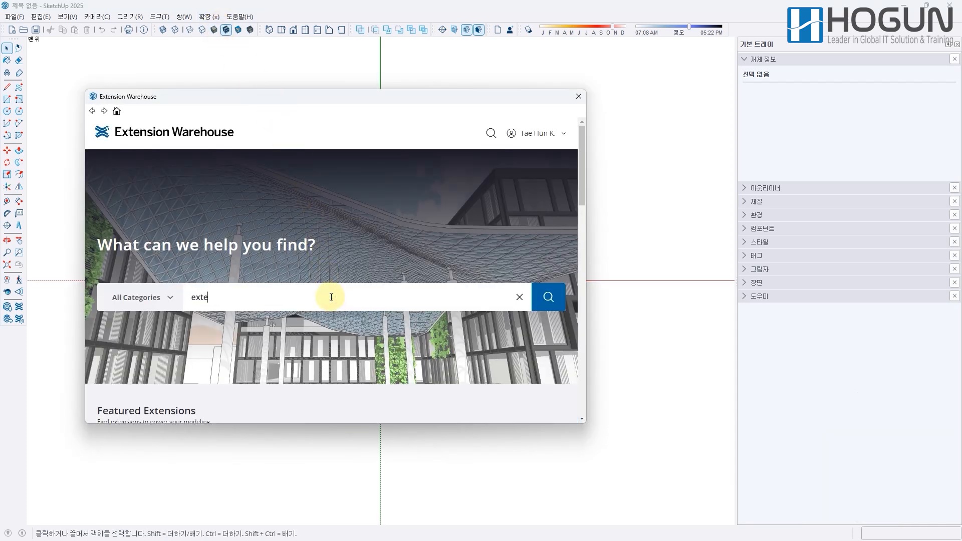
pyautogui.write('nsion migrator')
pyautogui.press('Return')
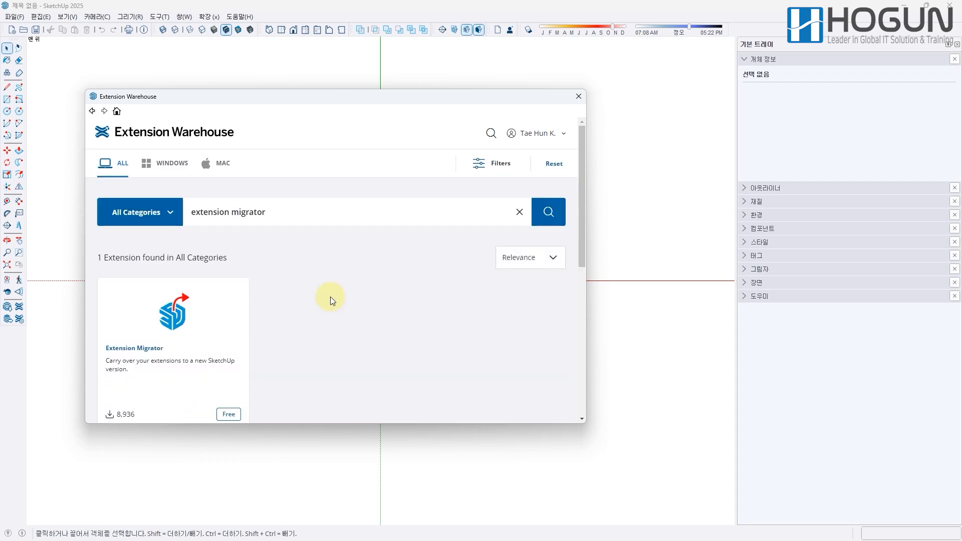
# Install the Extension Migrator extension, accepting the system access request, and close the Extension Warehouse
pyautogui.click(213, 333)
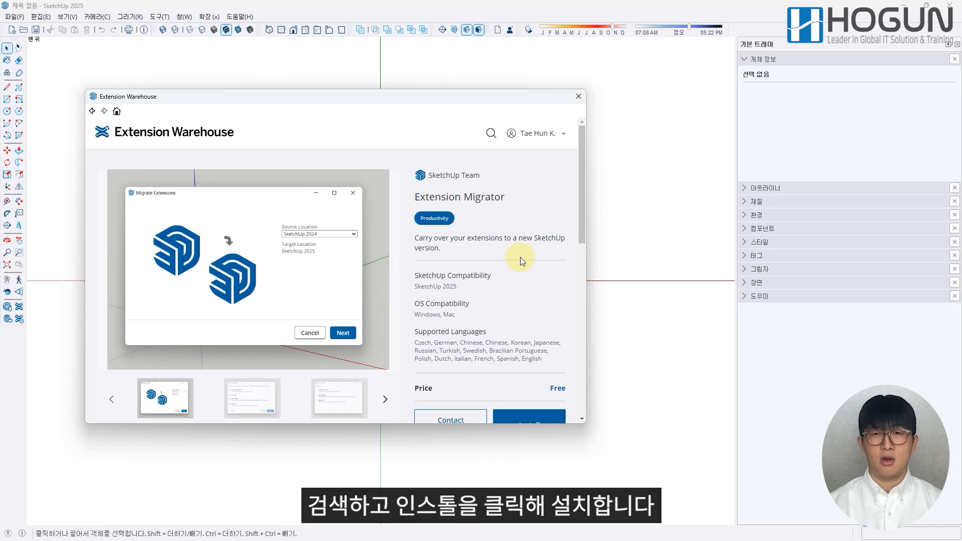
pyautogui.scroll(-1, 520, 258)
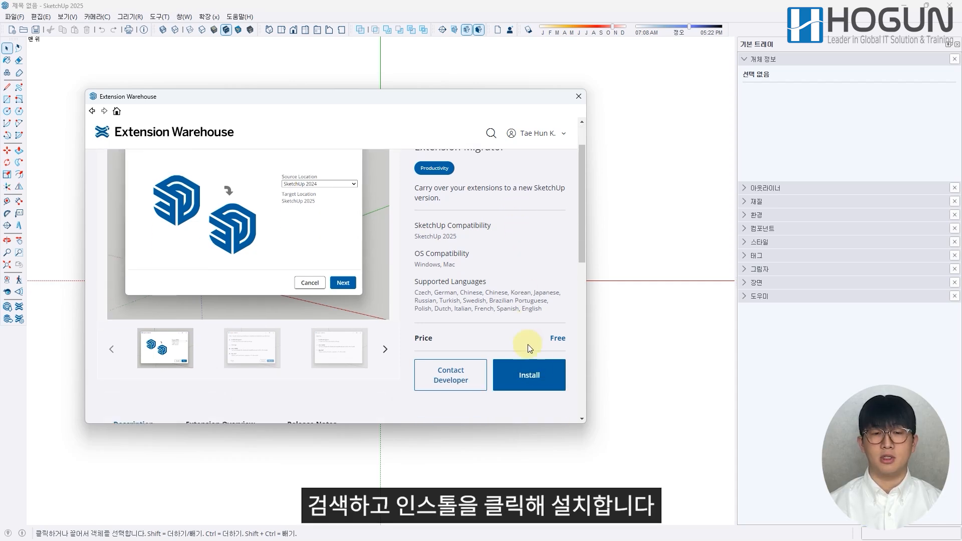
pyautogui.click(542, 385)
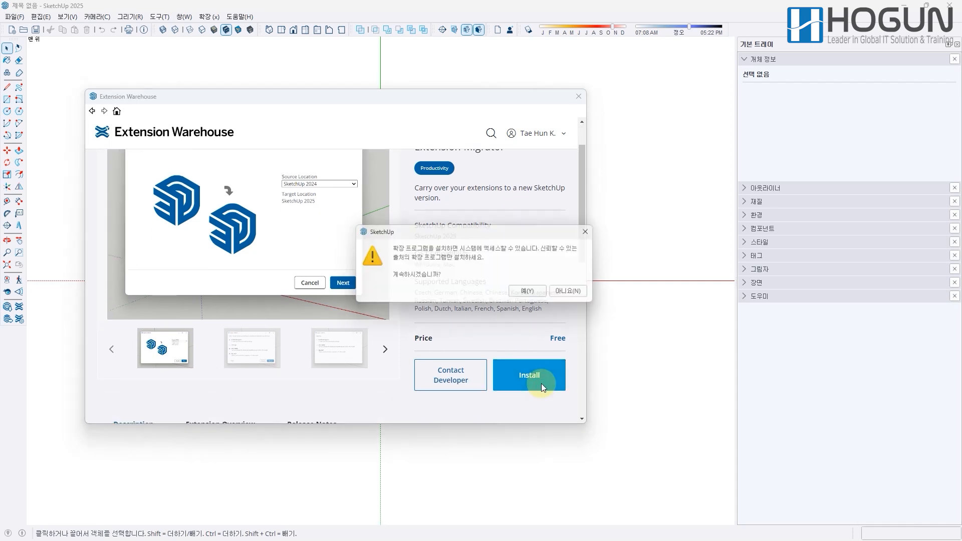
pyautogui.click(530, 294)
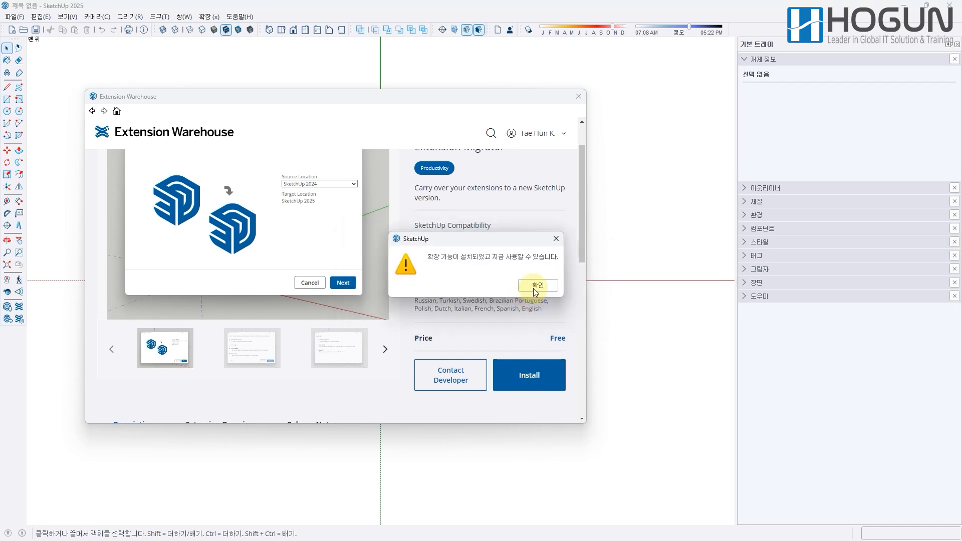
pyautogui.click(537, 287)
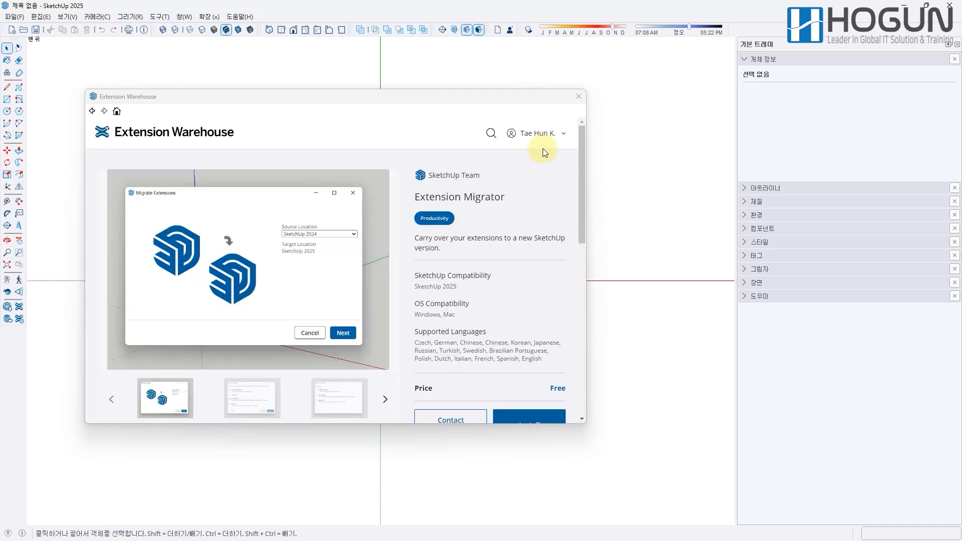
pyautogui.click(580, 95)
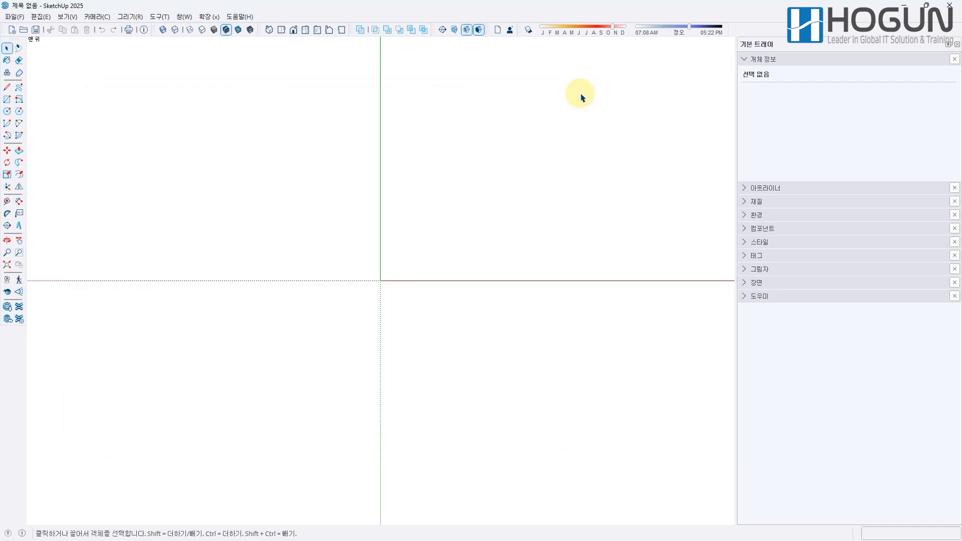
# Start the extension migration with SketchUp 2024 as the source and continue to the list of extensions
pyautogui.click(213, 19)
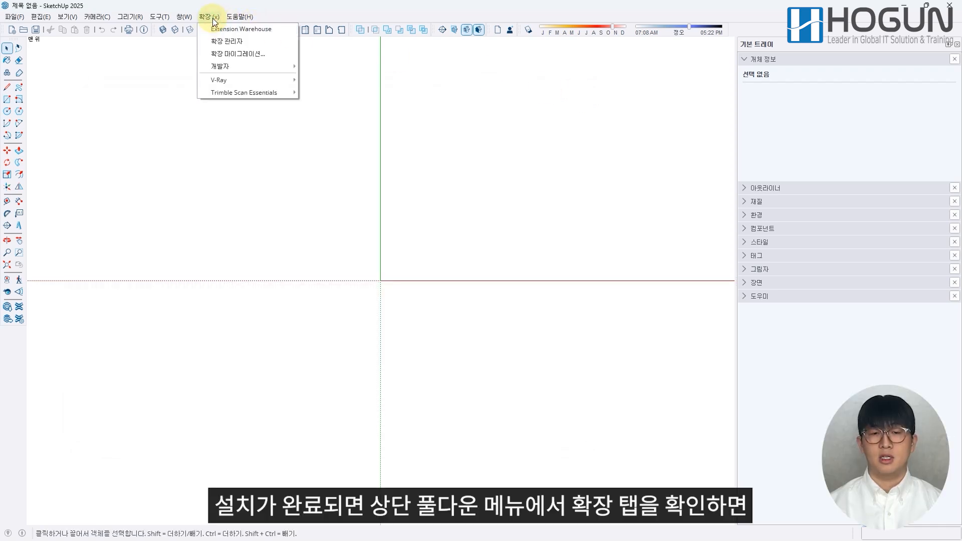
pyautogui.click(280, 62)
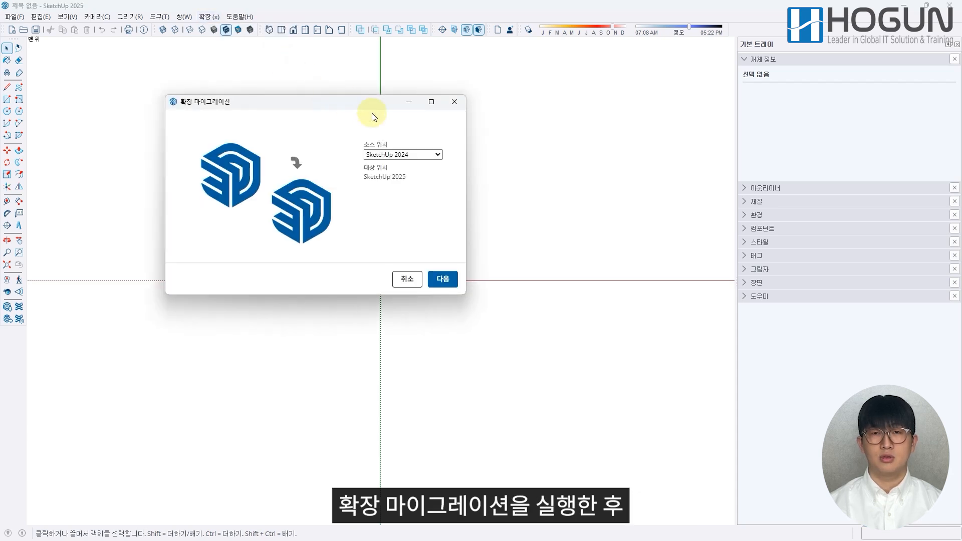
pyautogui.click(428, 157)
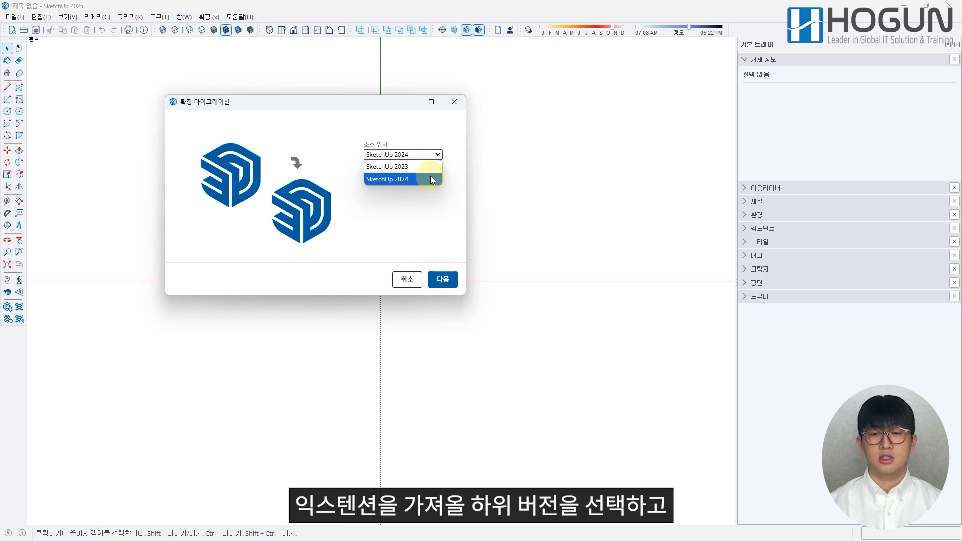
pyautogui.click(431, 179)
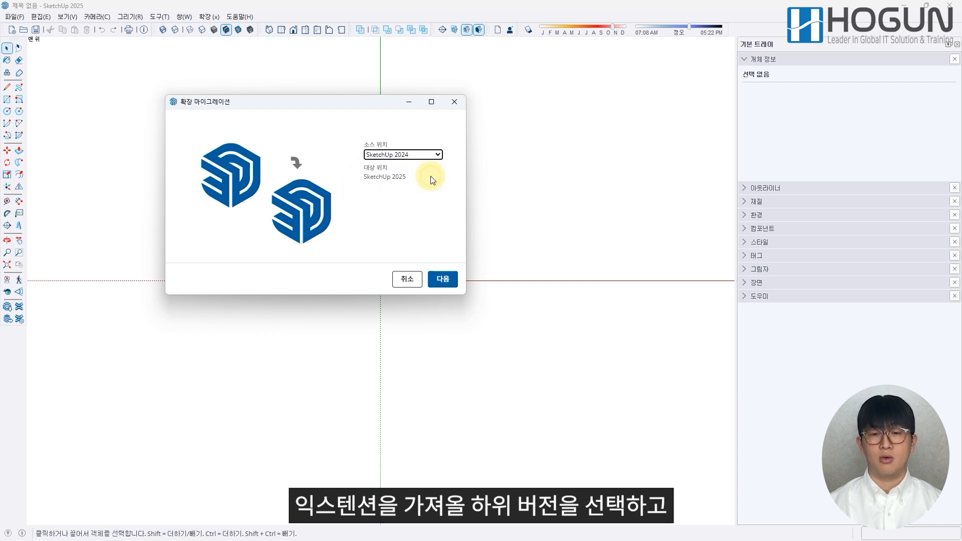
pyautogui.click(448, 280)
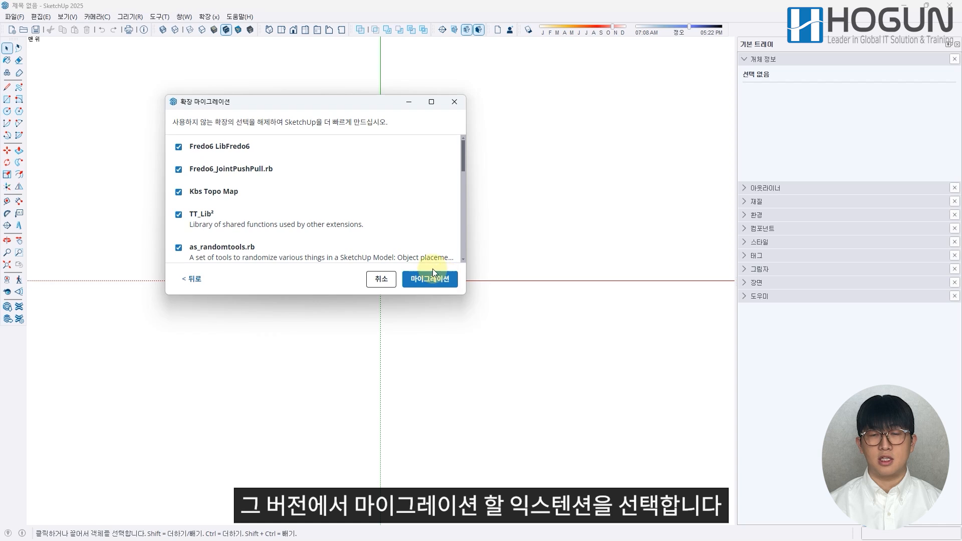
# Migrate the listed extensions except formworkmodeler, framemodeler and S-PLUS-Architecture, and postpone the SketchUp restart
pyautogui.scroll(-2, 270, 181)
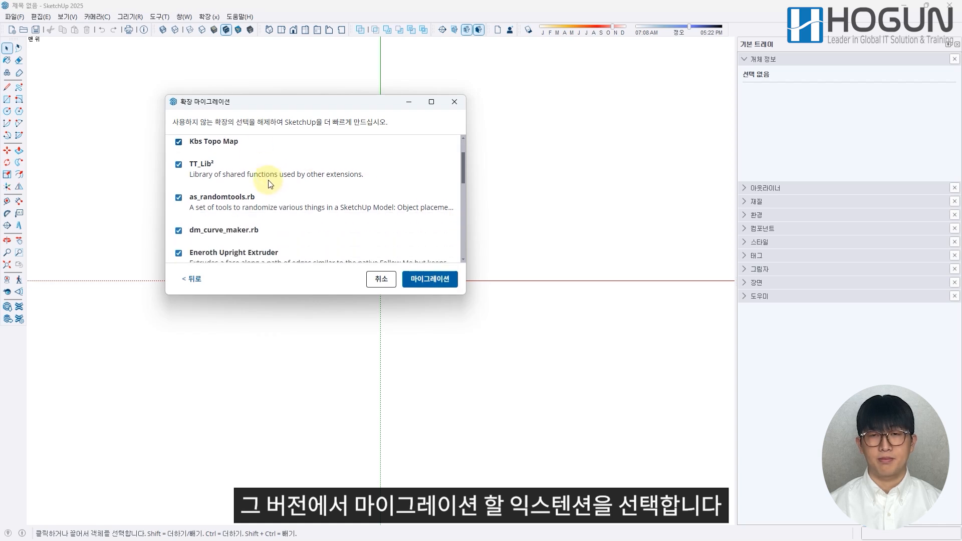
pyautogui.scroll(-1, 270, 184)
pyautogui.click(249, 194)
pyautogui.click(233, 219)
pyautogui.scroll(-1, 232, 218)
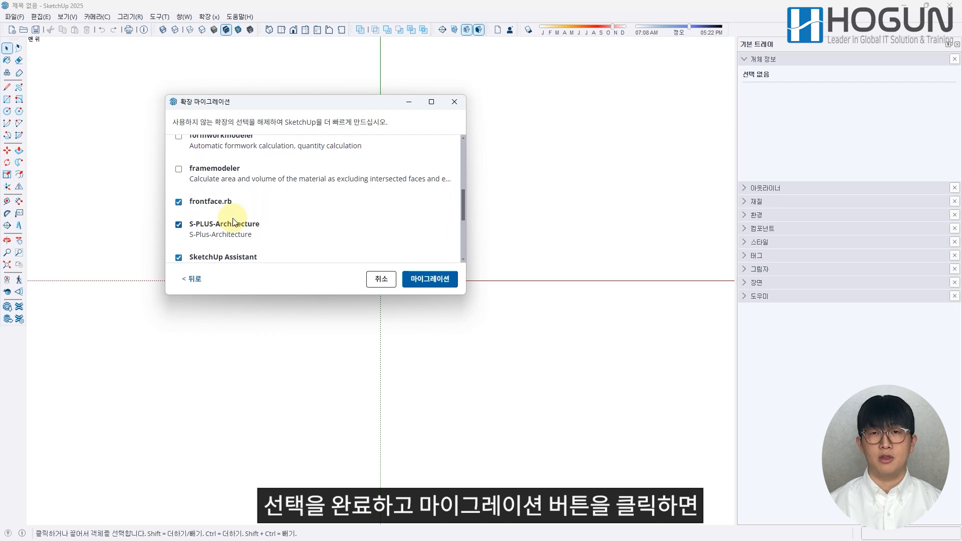
pyautogui.click(242, 226)
pyautogui.scroll(-3, 244, 228)
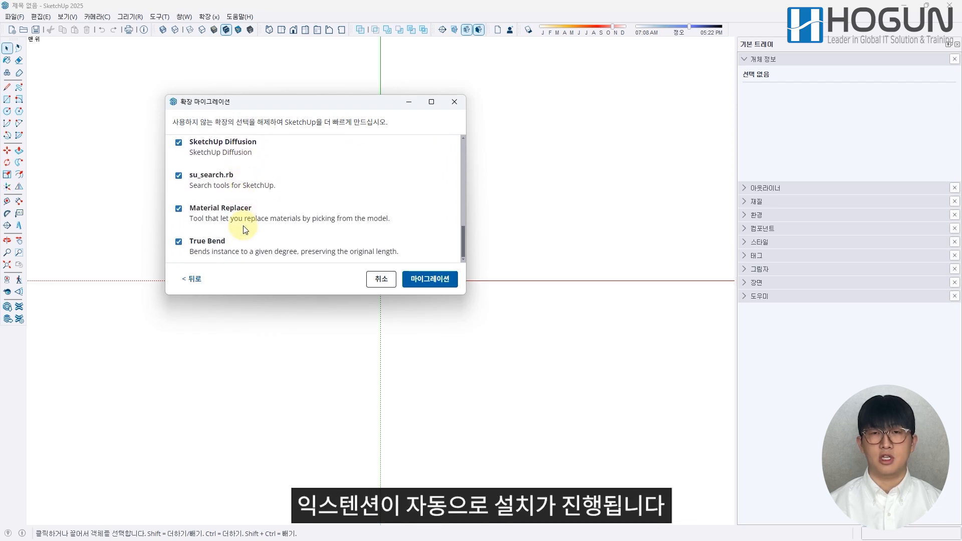
pyautogui.scroll(6, 317, 210)
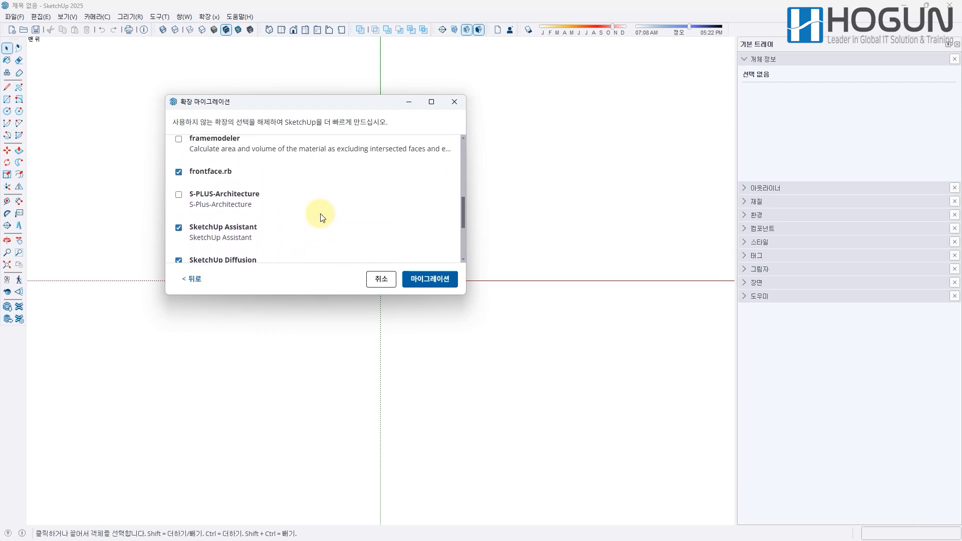
pyautogui.scroll(2, 320, 214)
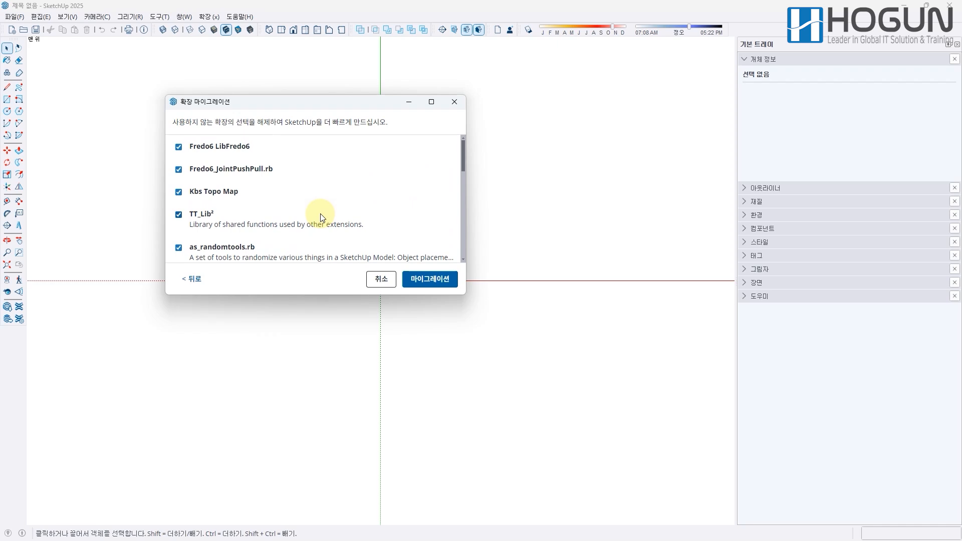
pyautogui.click(430, 280)
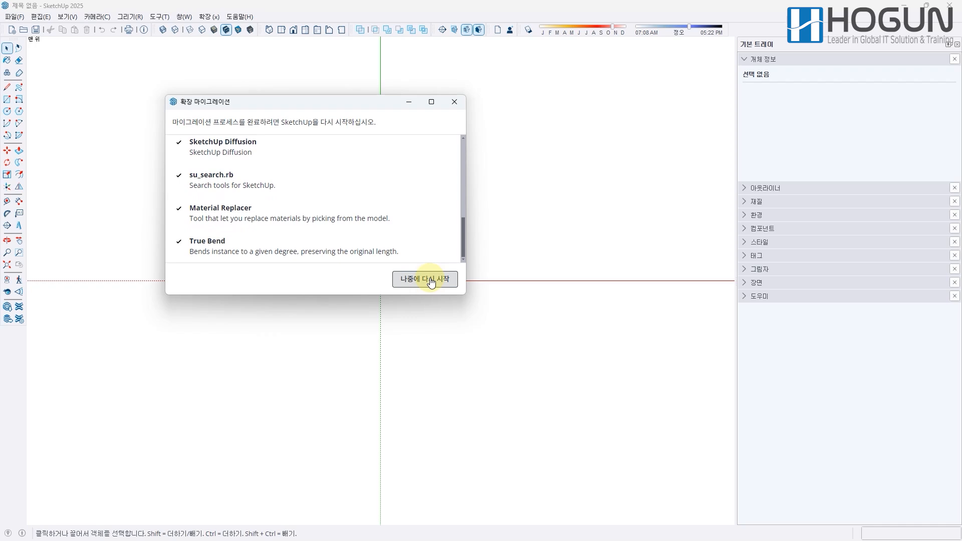
pyautogui.click(431, 281)
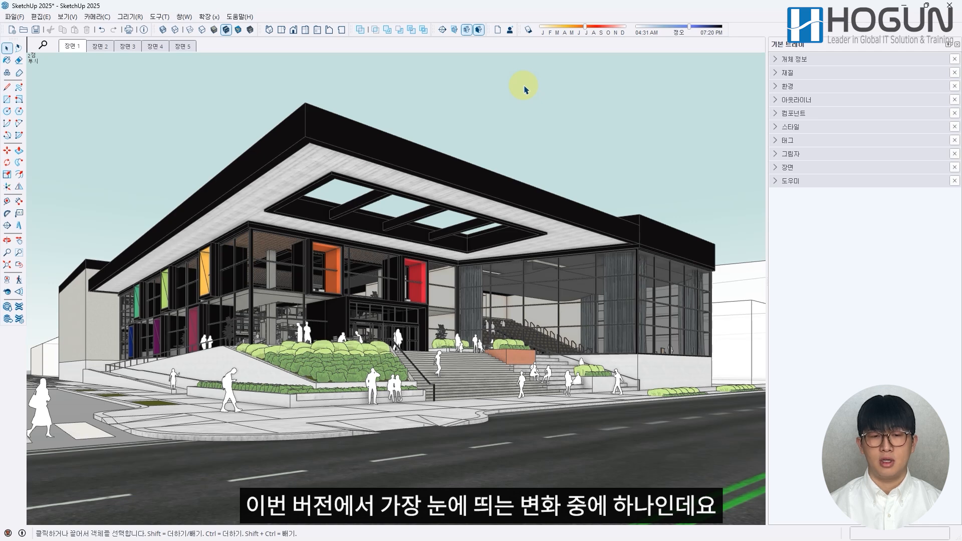
# Apply the Dusk 2K IBL environment from the environments library to the building model, and switch it to Empty Field 2K IBL
pyautogui.click(779, 86)
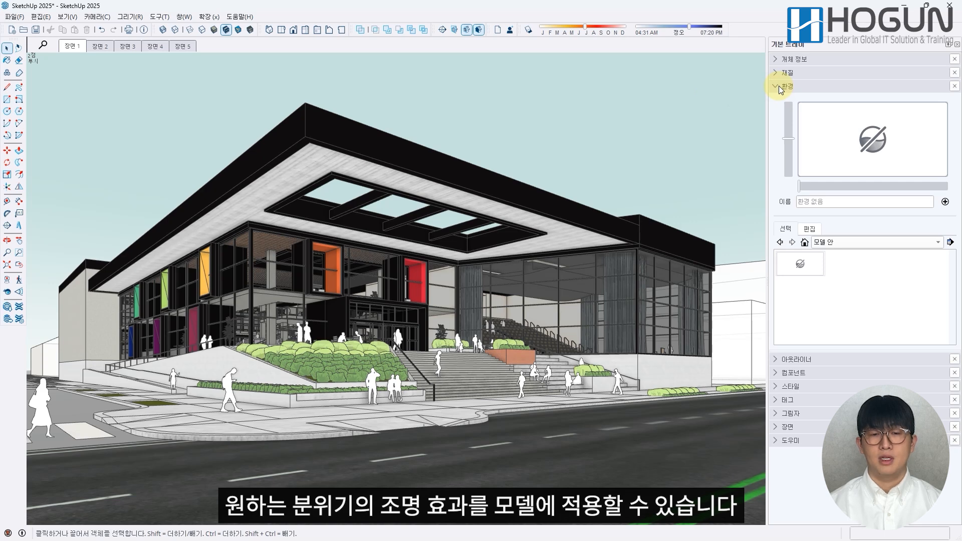
pyautogui.click(831, 243)
pyautogui.click(832, 248)
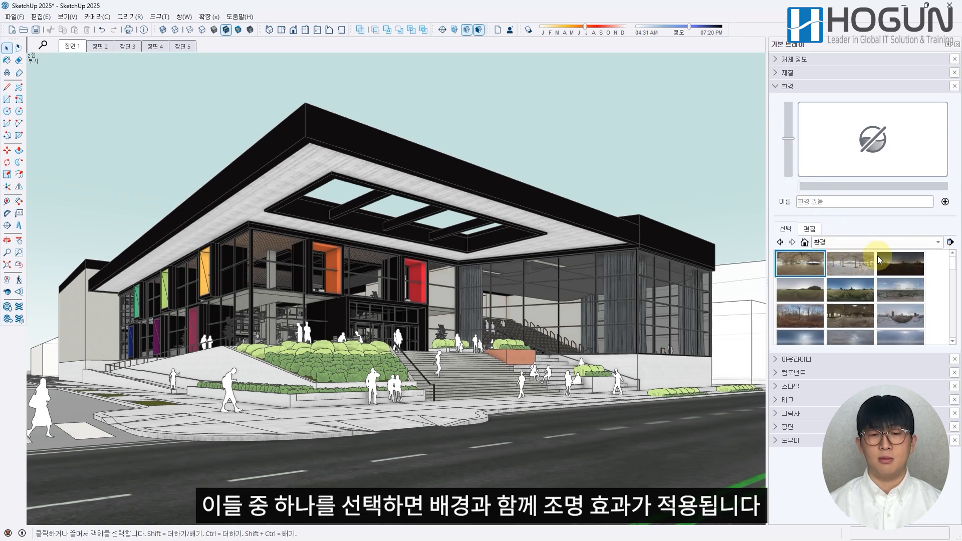
pyautogui.click(900, 260)
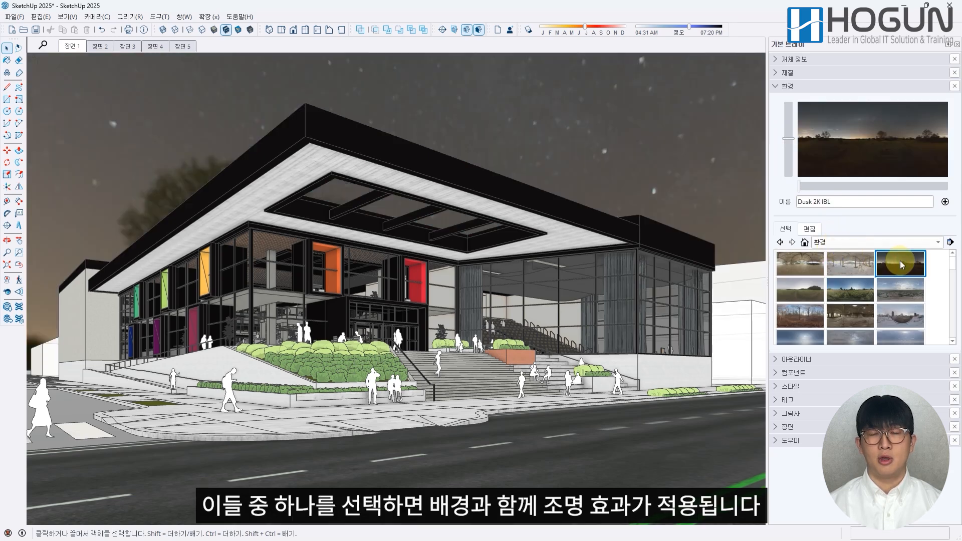
pyautogui.click(808, 286)
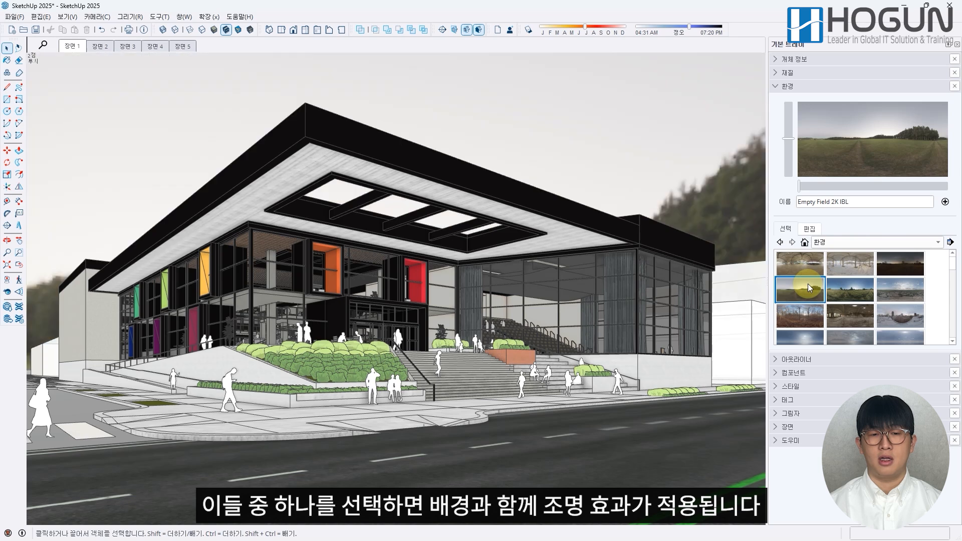
# Switch the environment to Farm 2K IBL and on to Sky - Partial Clouds 2K IBL, and display the model with photorealistic materials
pyautogui.click(852, 289)
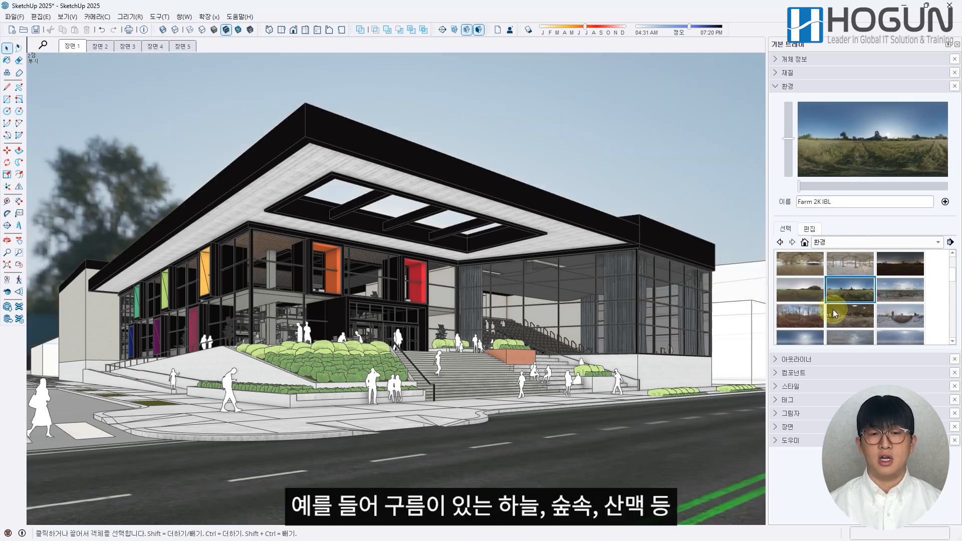
pyautogui.scroll(-2, 852, 308)
pyautogui.click(814, 319)
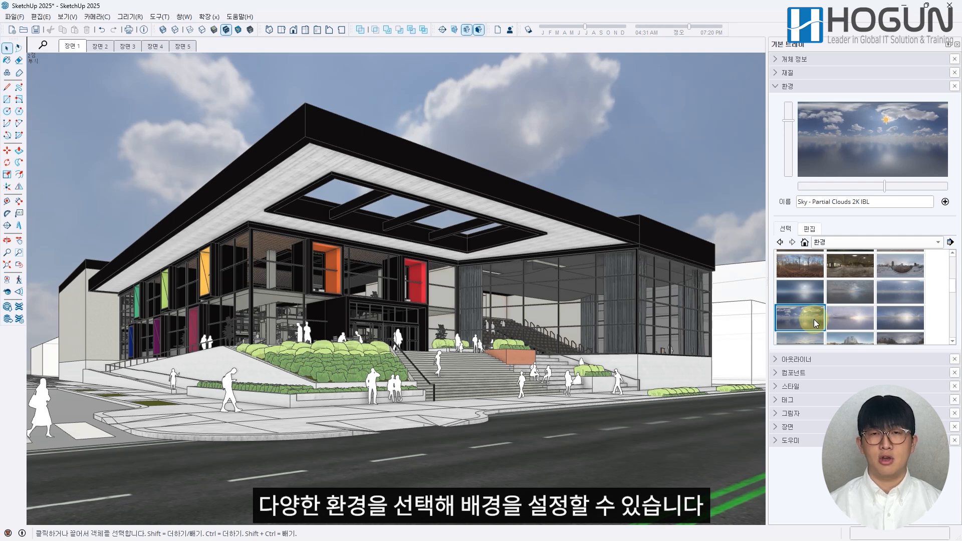
pyautogui.scroll(-2, 832, 319)
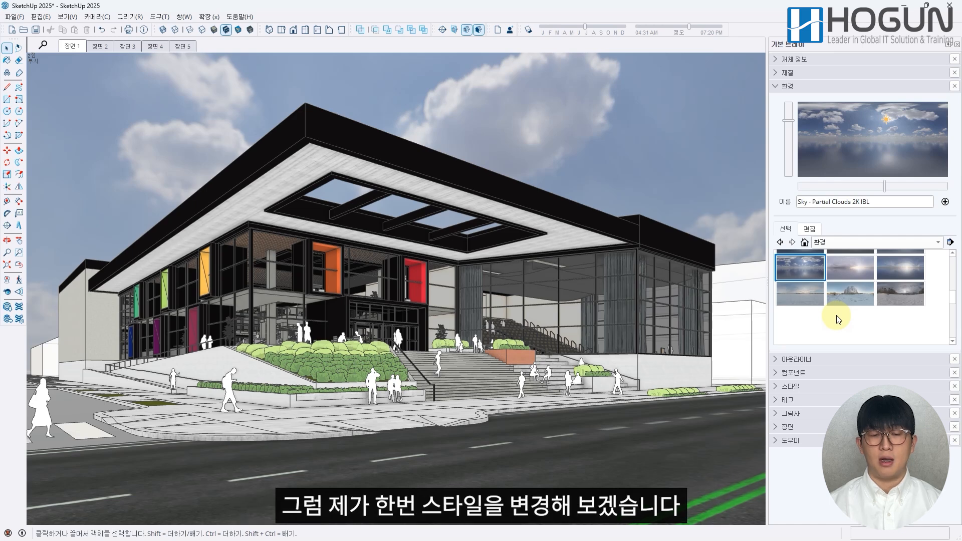
pyautogui.click(250, 31)
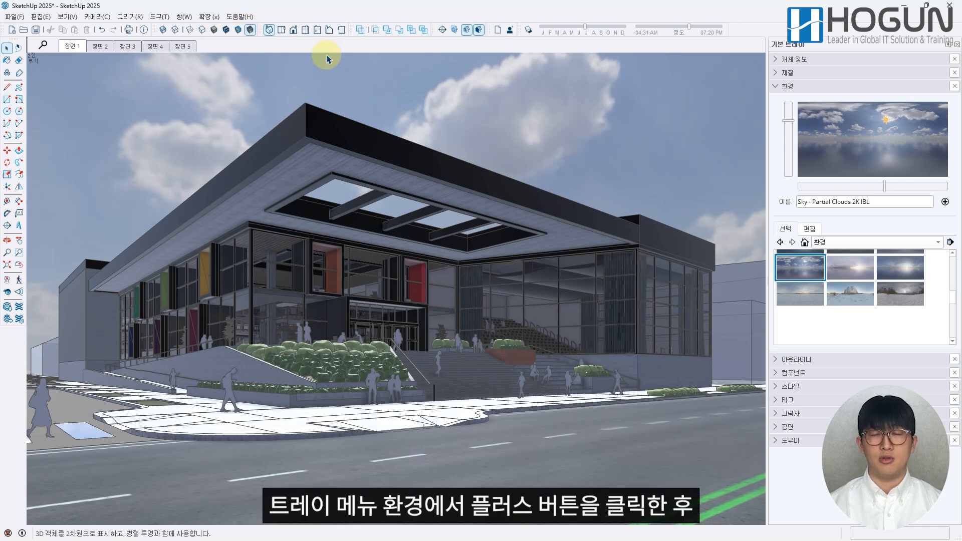
# Add a custom environment to the model from the HDR image hdri_sample.hdr
pyautogui.click(946, 201)
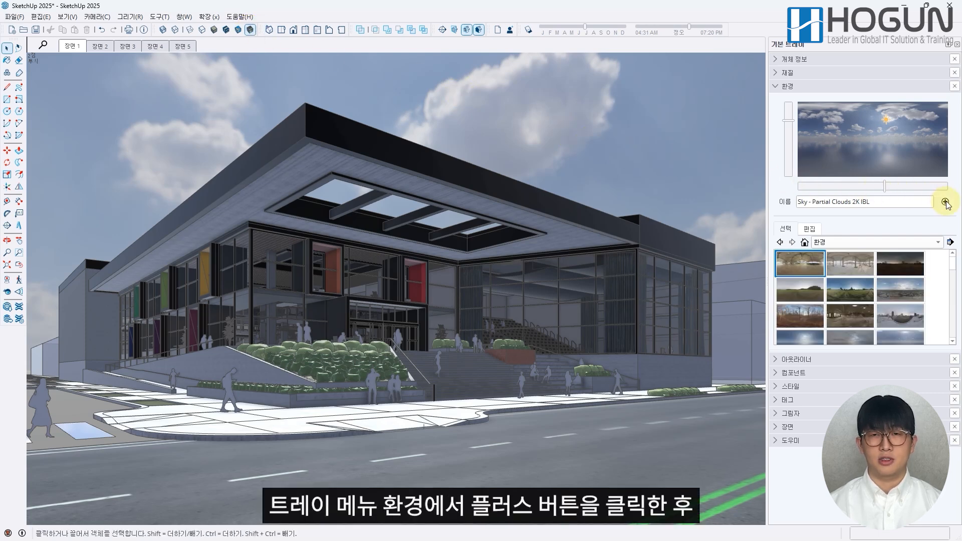
pyautogui.click(945, 202)
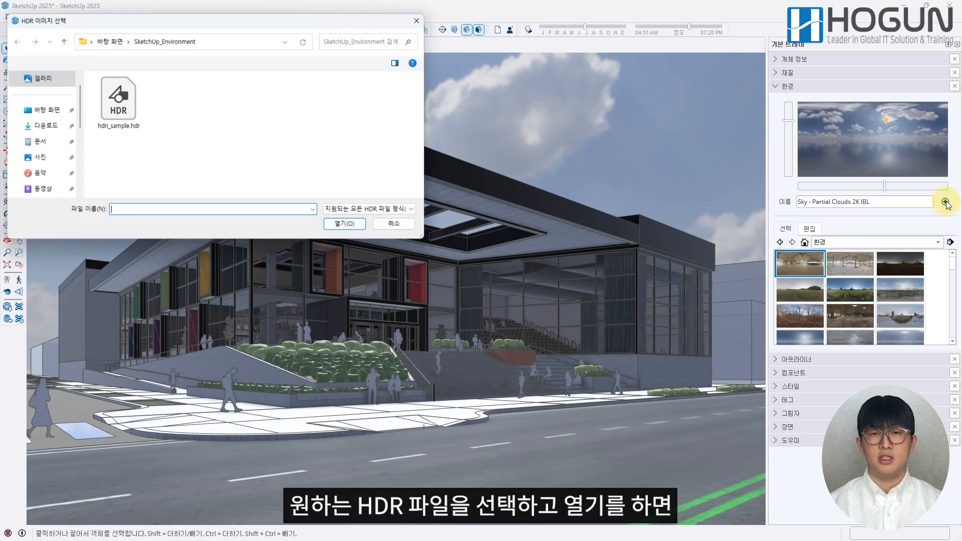
pyautogui.click(132, 119)
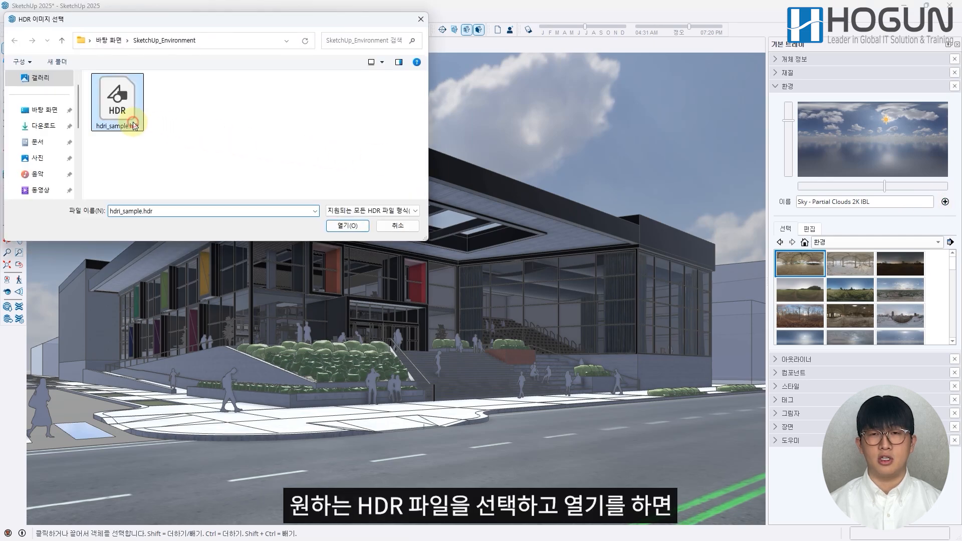
pyautogui.click(348, 225)
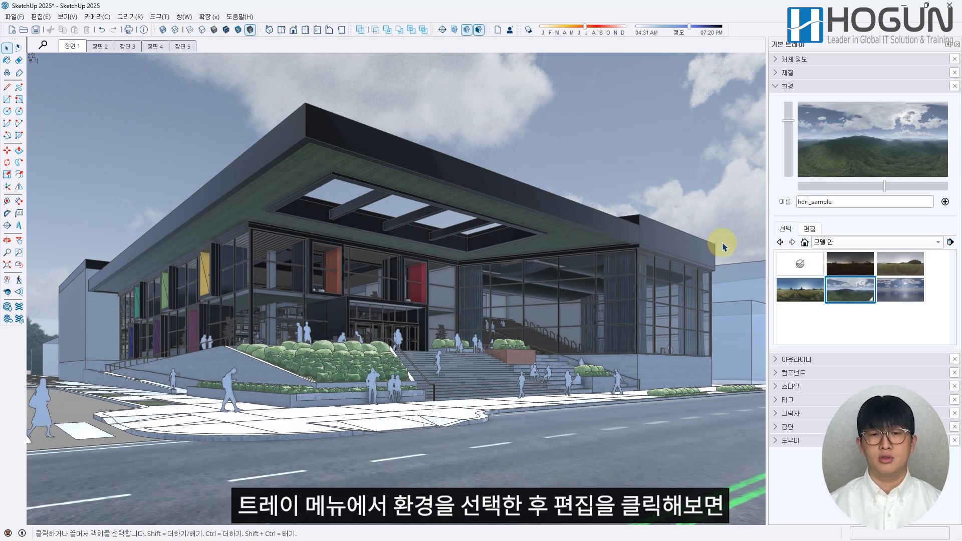
# Enable the sun position option (일몰 위치) for hdri_sample, try several sun positions in the sky, and place the sun at the image's left edge on the horizon
pyautogui.click(806, 231)
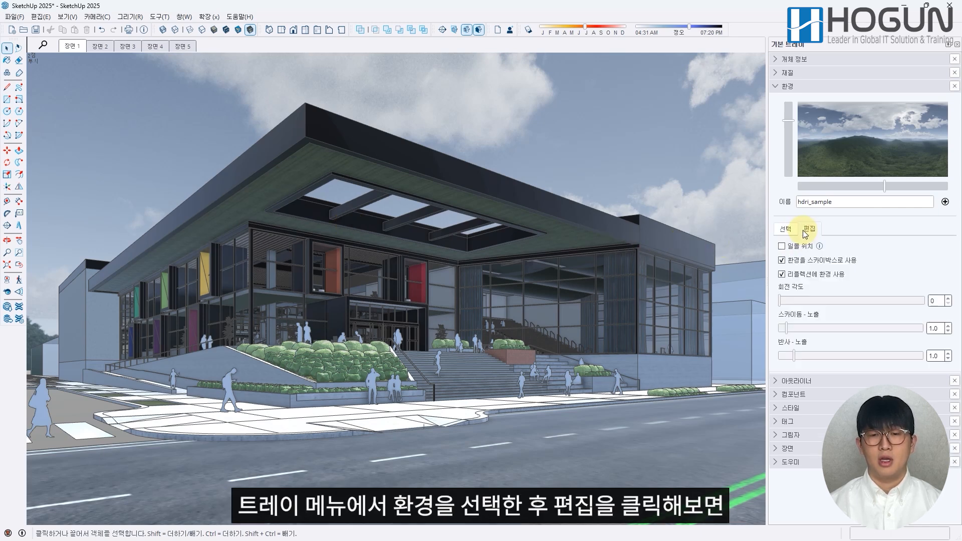
pyautogui.click(783, 248)
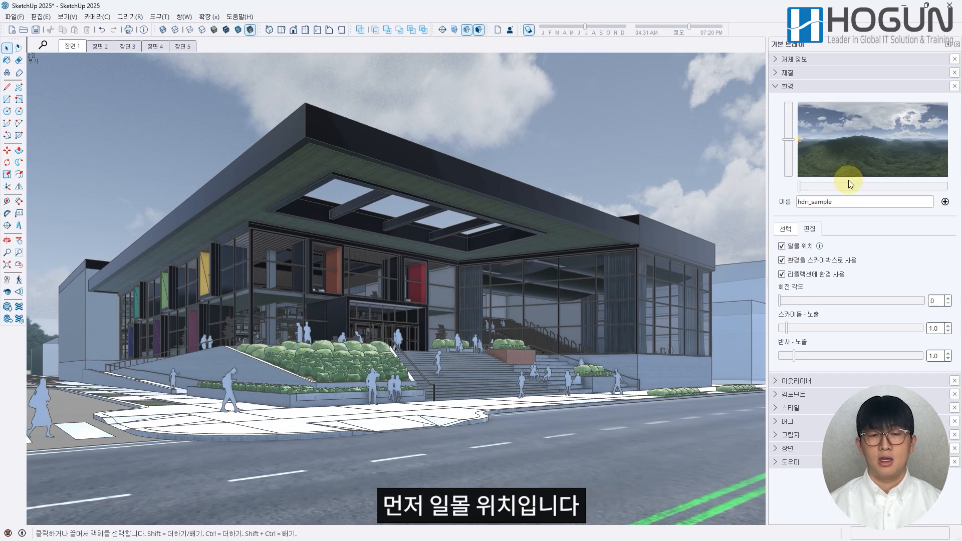
pyautogui.click(889, 122)
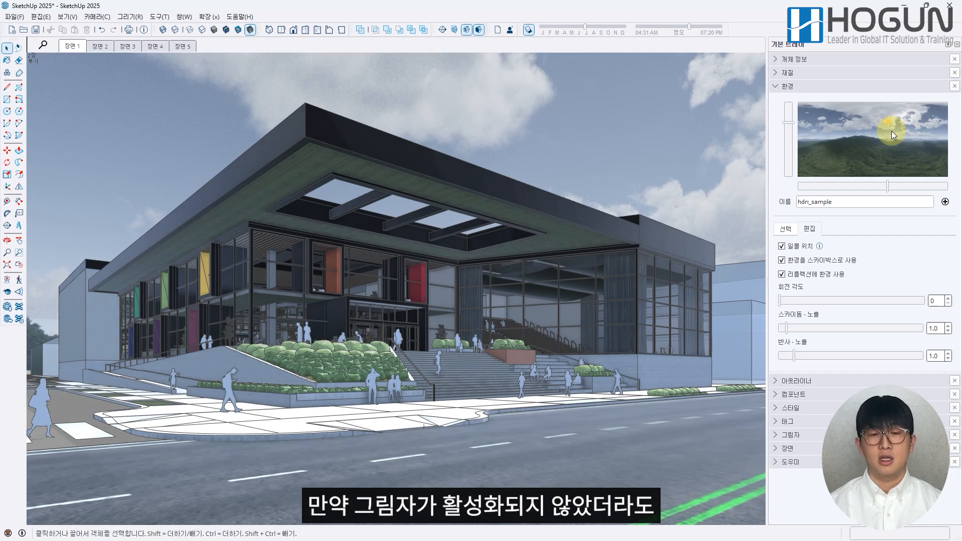
pyautogui.moveTo(889, 187); pyautogui.dragTo(878, 189)
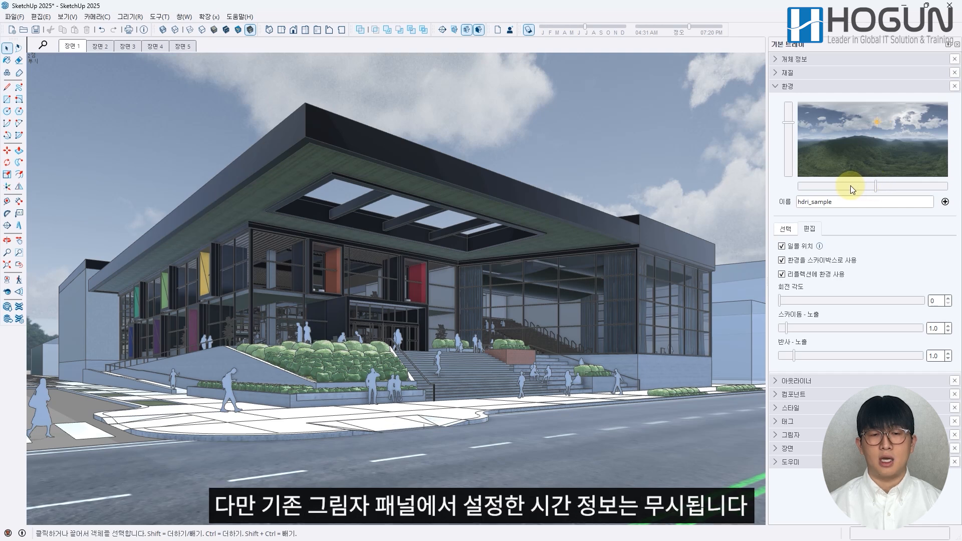
pyautogui.moveTo(875, 185); pyautogui.dragTo(828, 185)
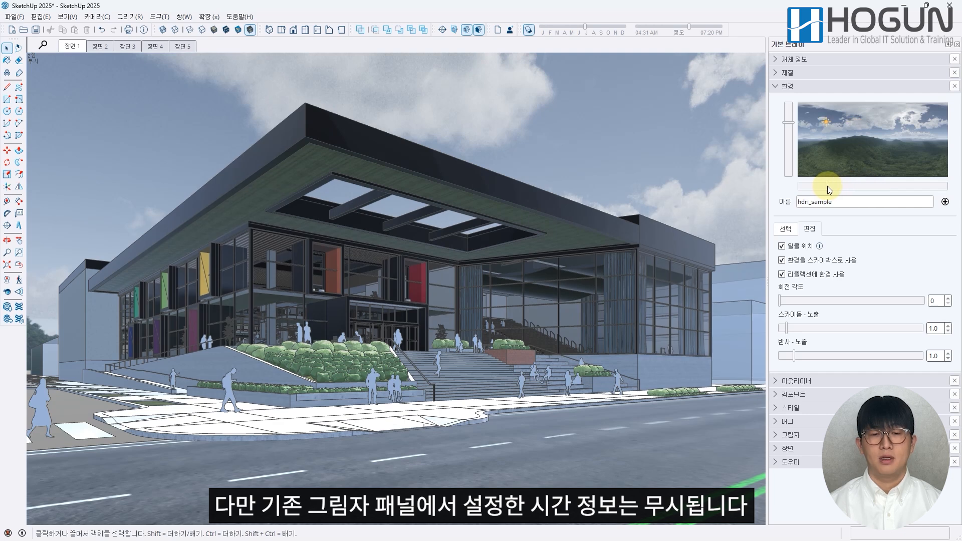
pyautogui.click(798, 140)
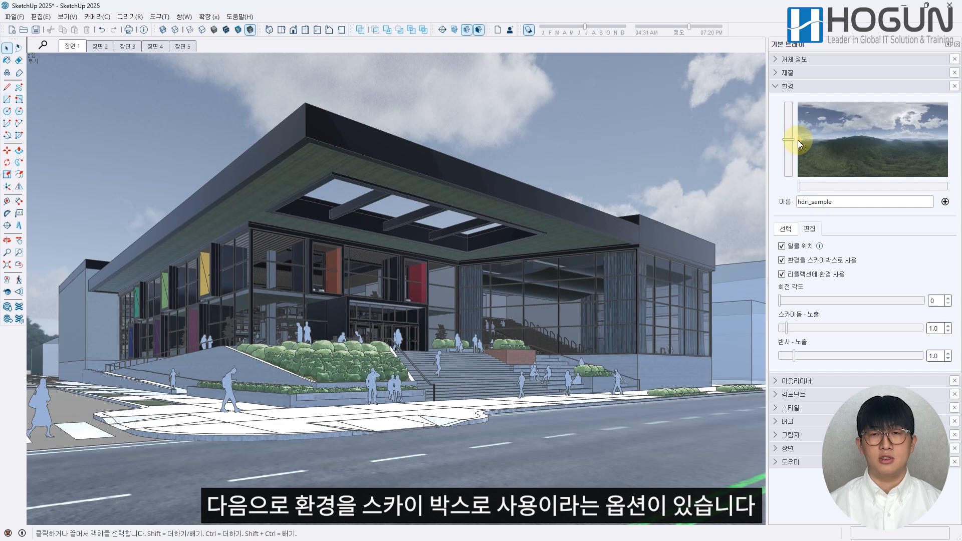
# Turn the use of the hdri_sample environment as skybox off and on again to compare the backgrounds
pyautogui.click(782, 260)
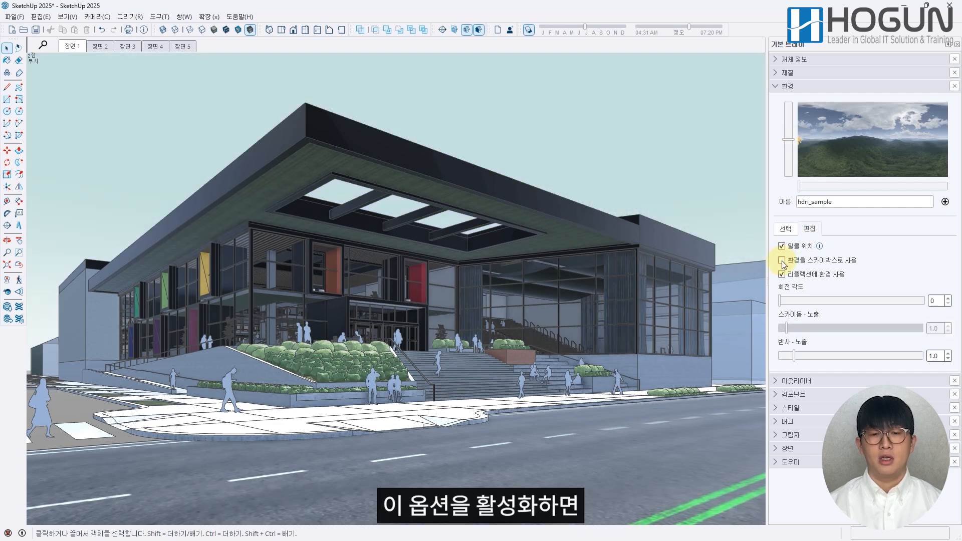
pyautogui.click(782, 260)
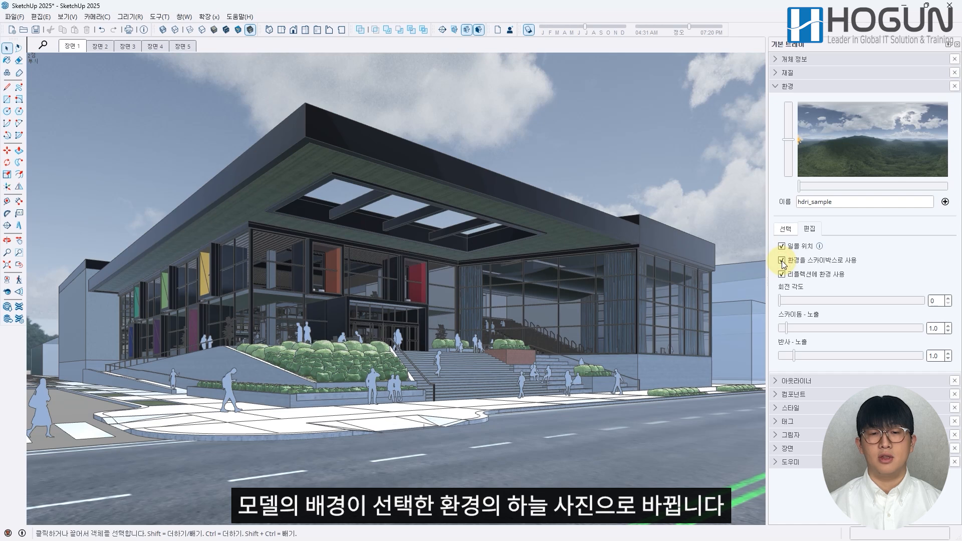
pyautogui.click(782, 260)
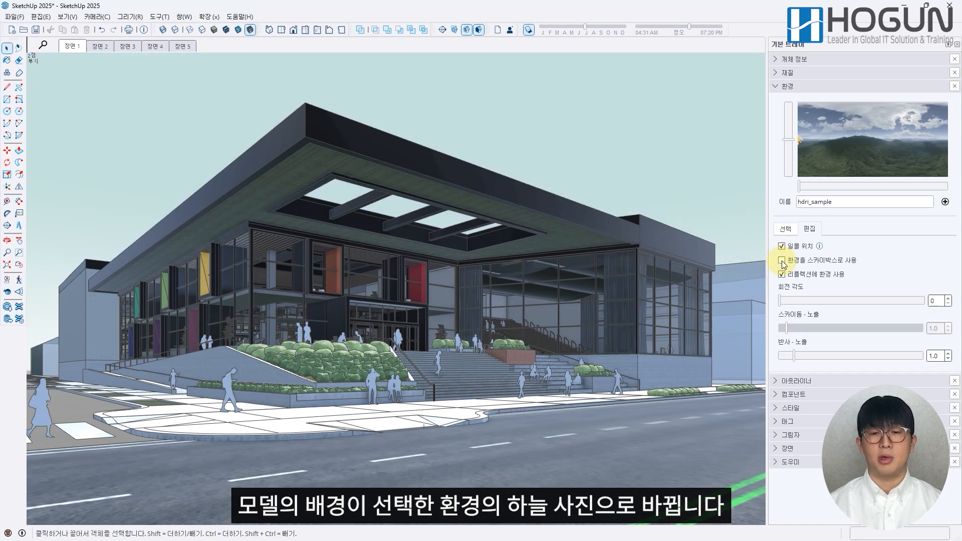
pyautogui.click(782, 261)
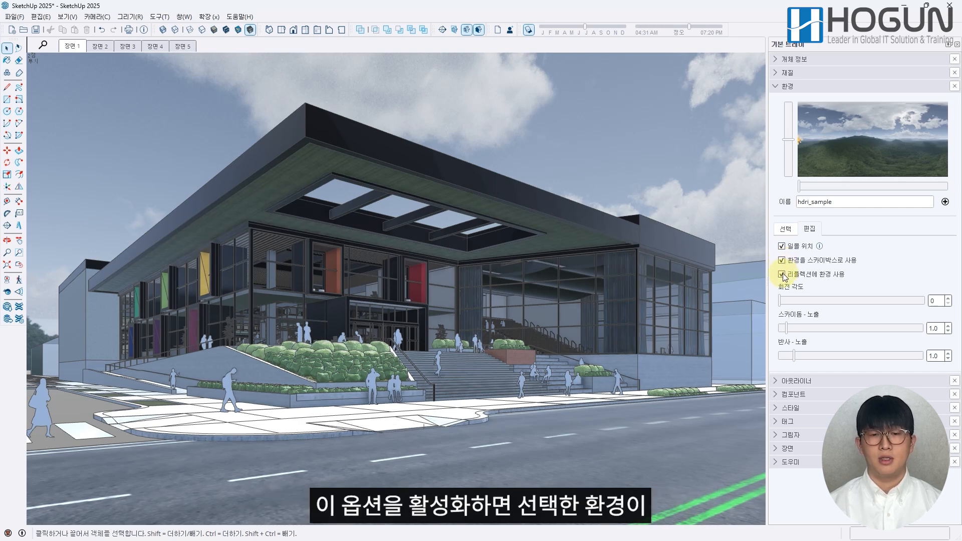
# Turn the use of the hdri_sample environment for reflections off and on repeatedly to compare the lighting on the building
pyautogui.click(783, 275)
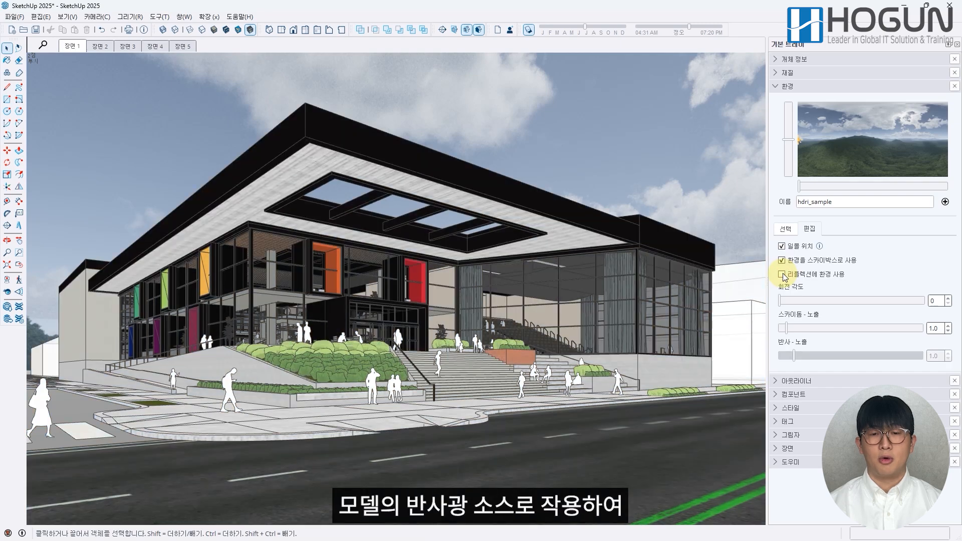
pyautogui.click(782, 275)
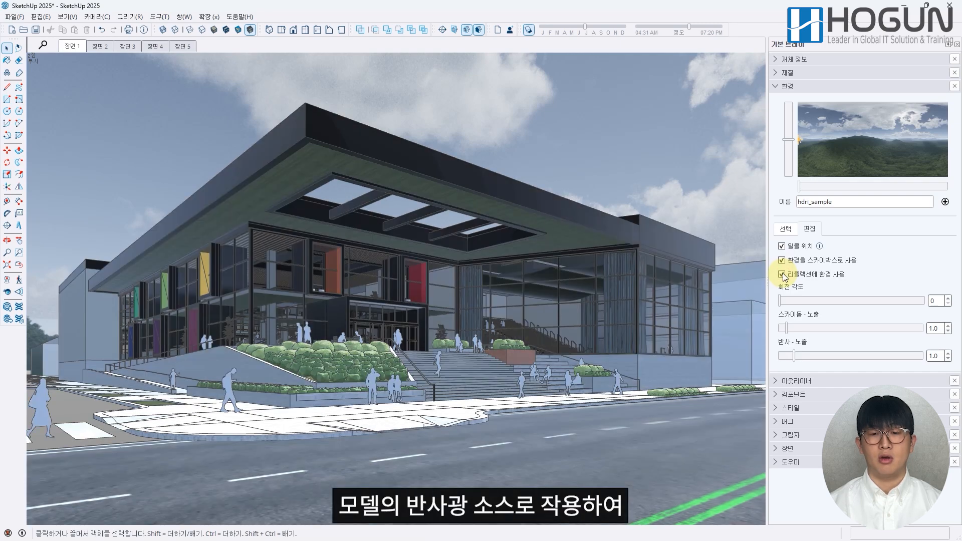
pyautogui.click(782, 275)
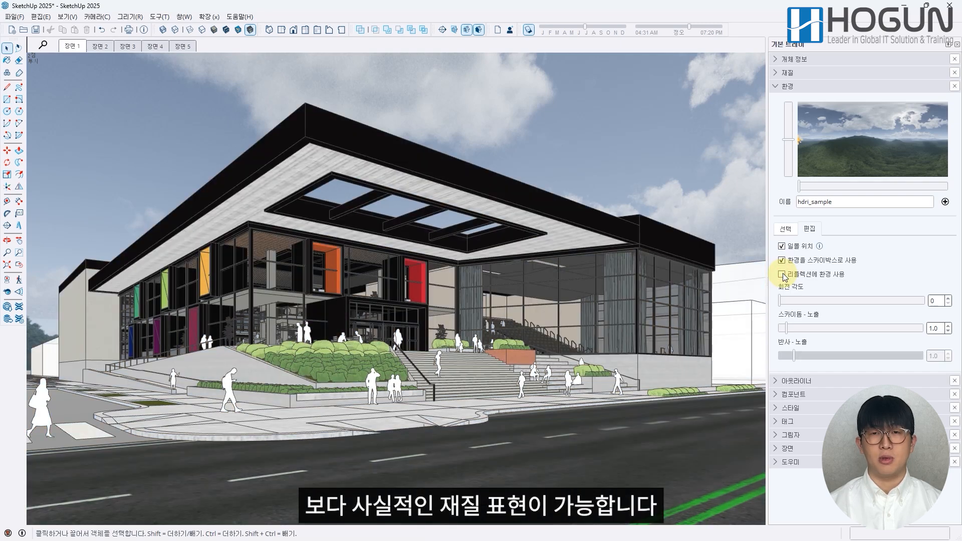
pyautogui.click(782, 275)
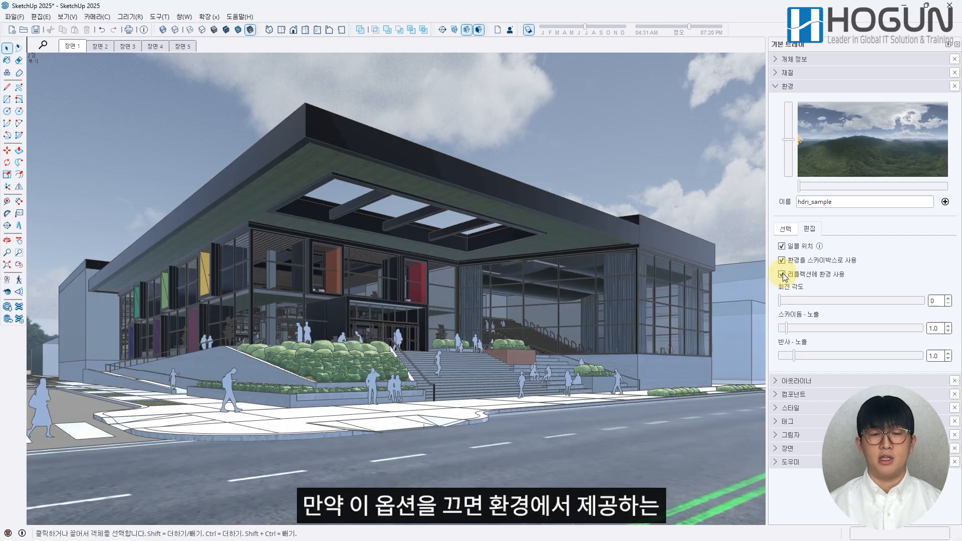
pyautogui.click(783, 275)
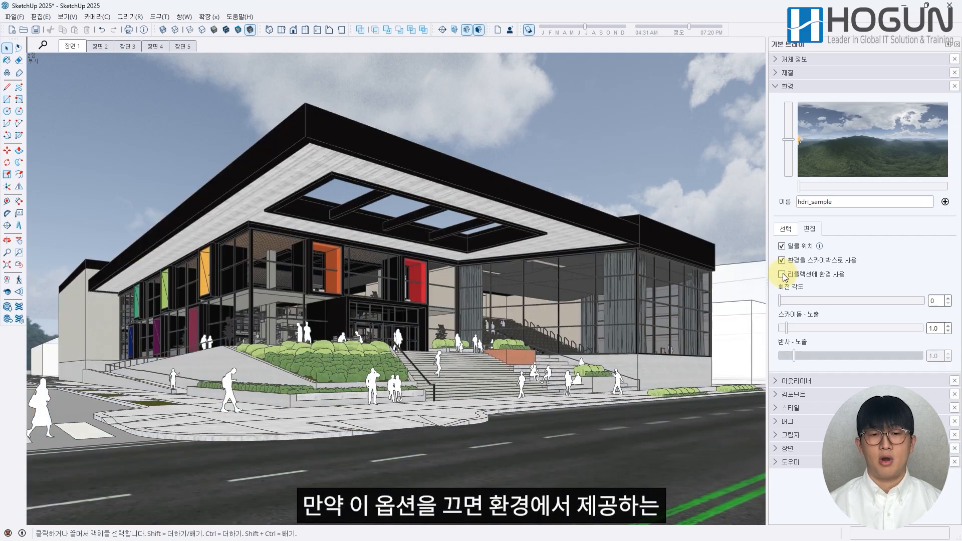
pyautogui.click(783, 275)
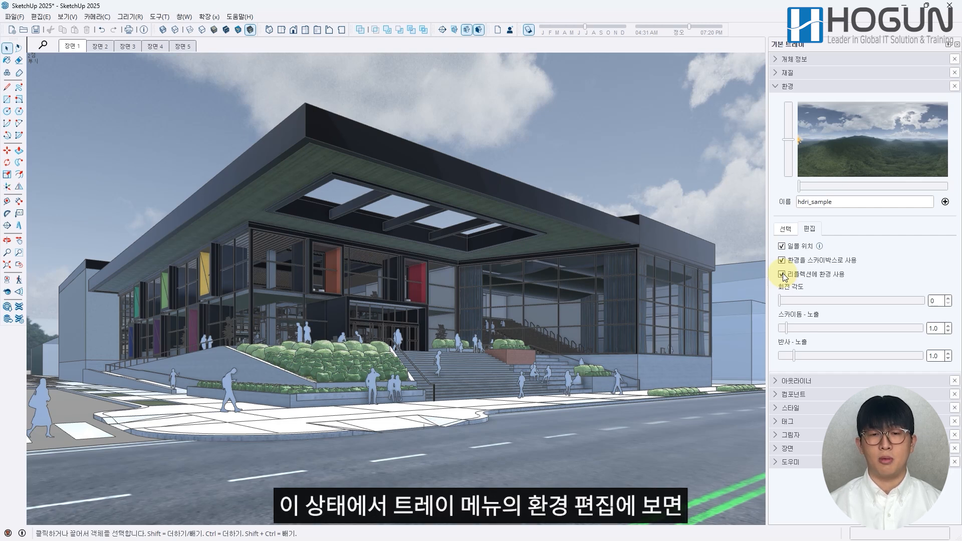
# Set the environment's rotation angle to 200 and adjust its skydome and reflection exposures to 1.0
pyautogui.moveTo(781, 301); pyautogui.dragTo(861, 303)
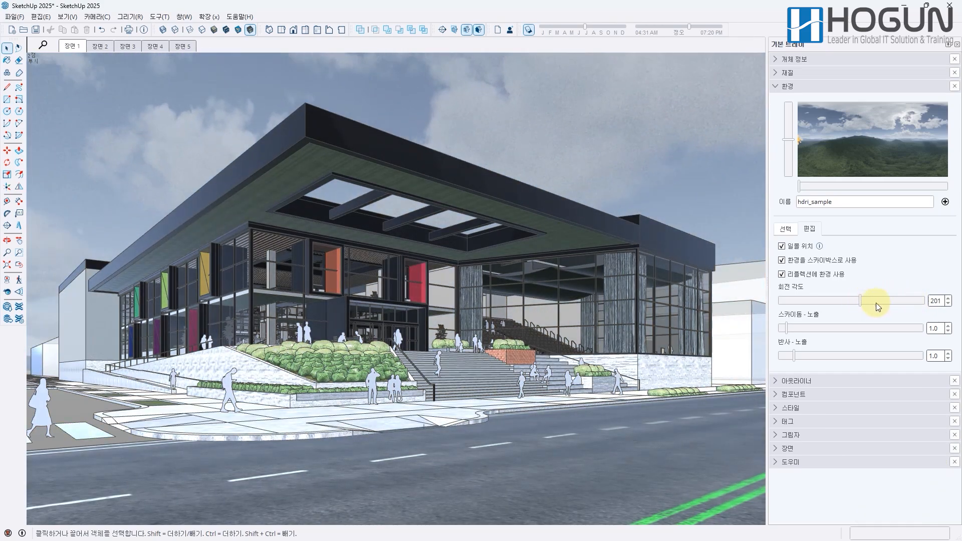
pyautogui.click(948, 304)
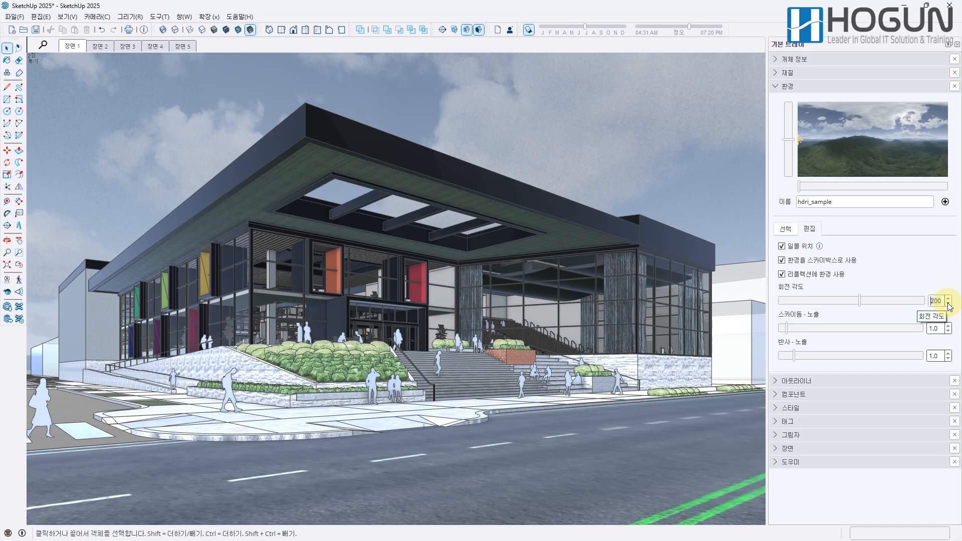
pyautogui.moveTo(787, 329)
pyautogui.mouseDown()
pyautogui.moveTo(921, 331)
pyautogui.moveTo(768, 329)
pyautogui.moveTo(790, 329)
pyautogui.mouseUp()
pyautogui.moveTo(930, 328); pyautogui.dragTo(941, 328)
pyautogui.write('1')
pyautogui.press('Return')
pyautogui.moveTo(794, 356)
pyautogui.mouseDown()
pyautogui.moveTo(915, 355)
pyautogui.moveTo(775, 357)
pyautogui.moveTo(793, 357)
pyautogui.mouseUp()
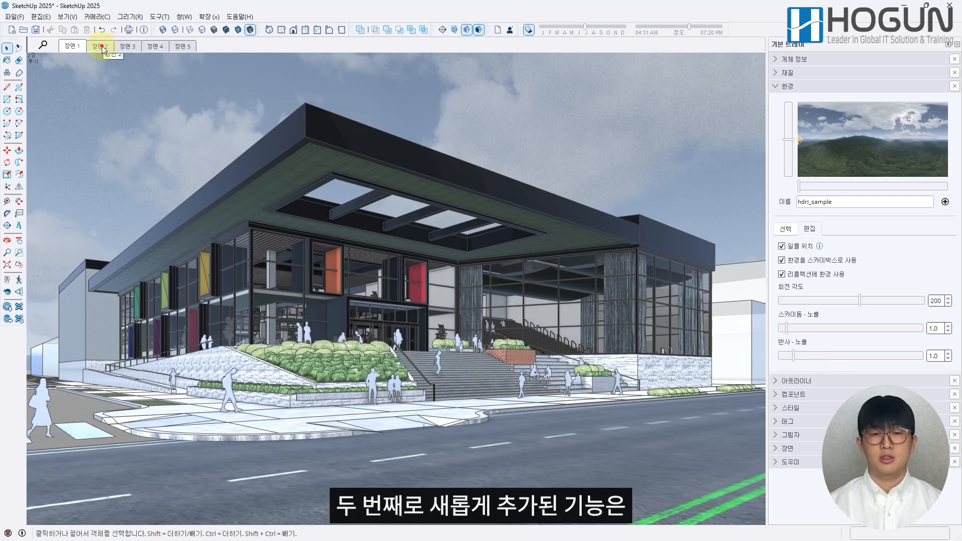
# View the materials under the environment lighting in scenes 2 and 3, ending on the brick planter in scene 4
pyautogui.click(100, 47)
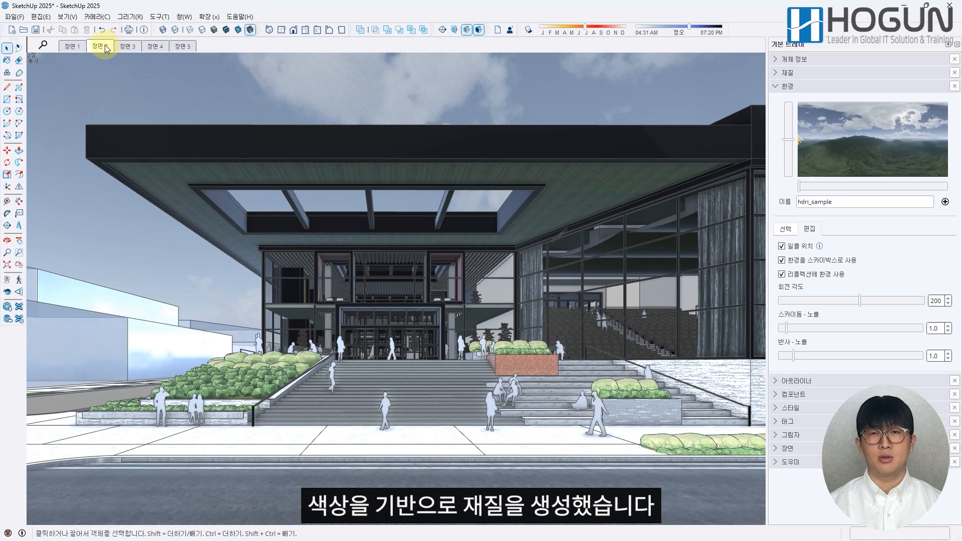
pyautogui.click(132, 46)
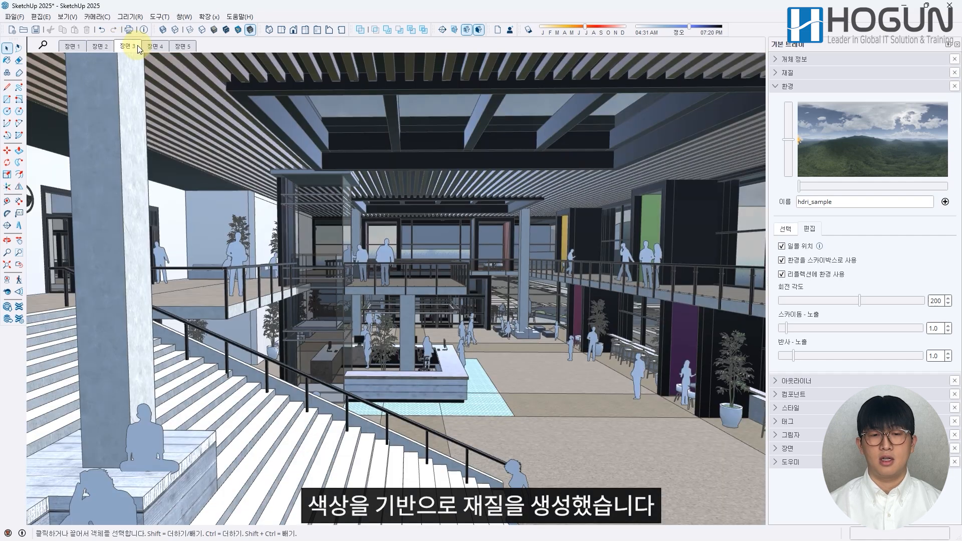
pyautogui.click(151, 48)
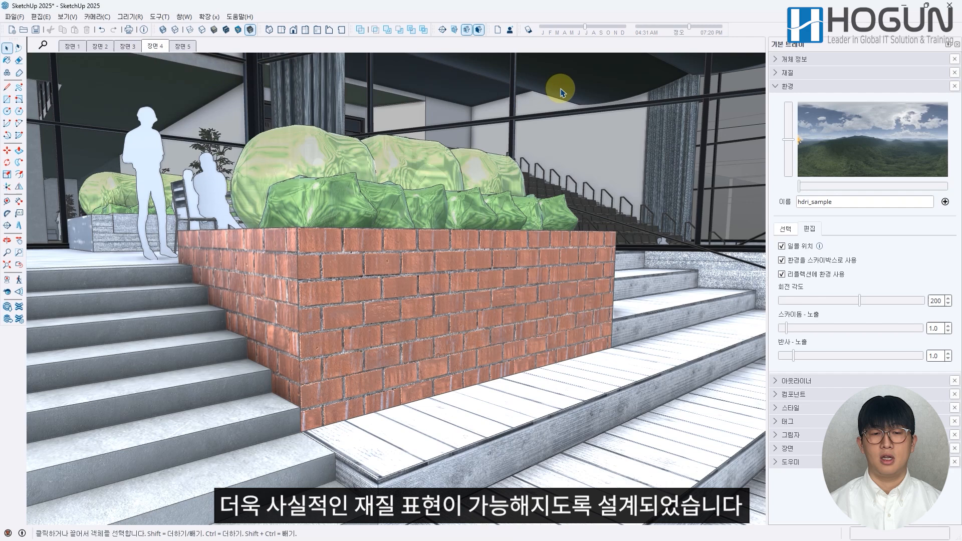
# Sample the brick material from the planter wall in scene 4 and open its texture, roughness and normal map settings for editing
pyautogui.click(777, 86)
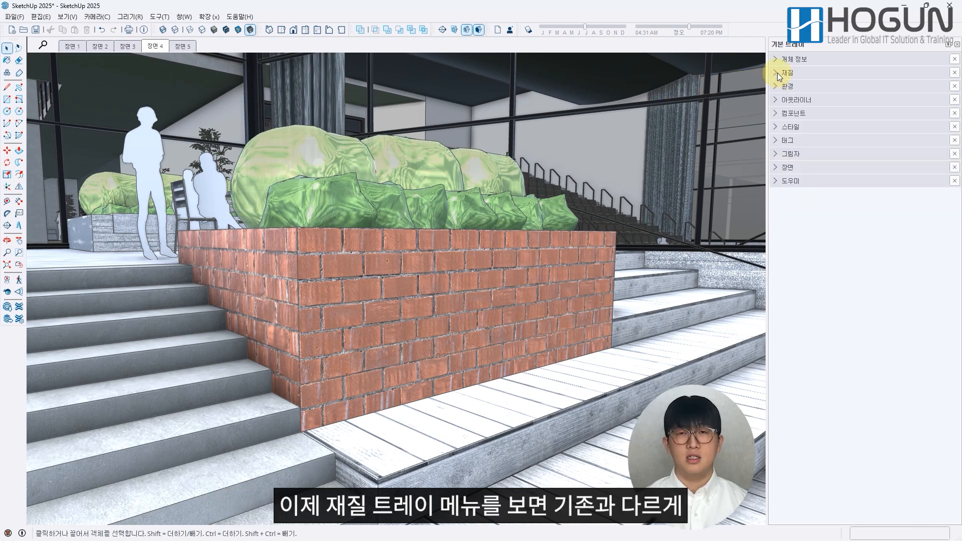
pyautogui.click(777, 73)
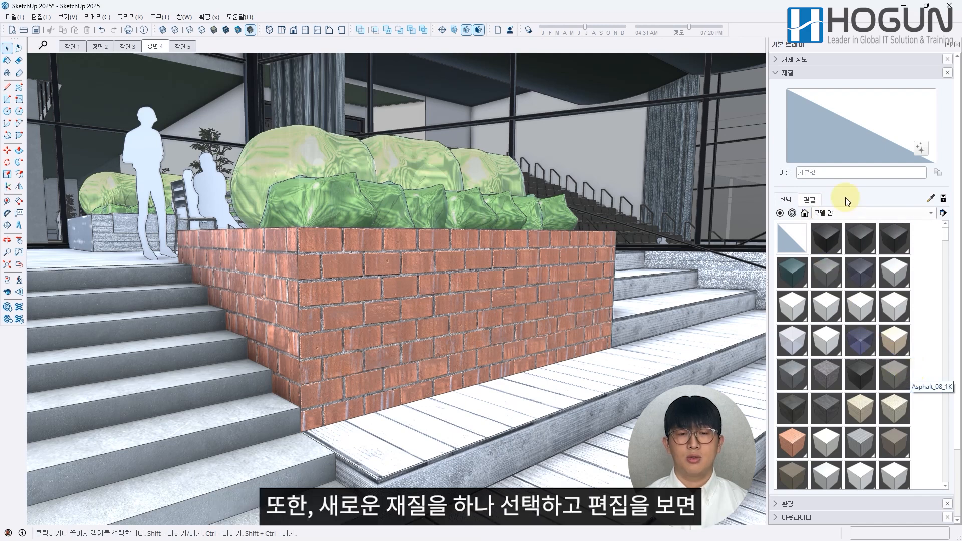
pyautogui.click(931, 199)
pyautogui.click(555, 288)
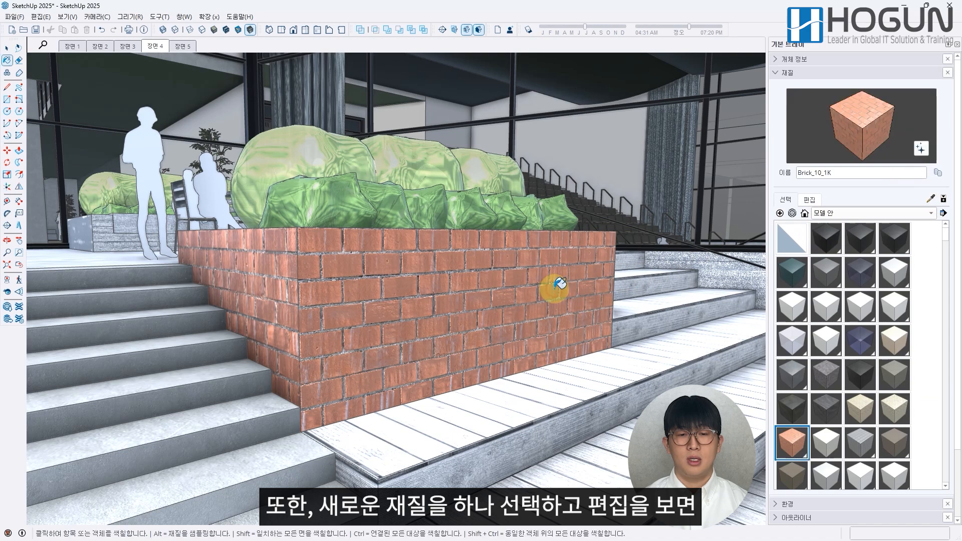
pyautogui.click(808, 200)
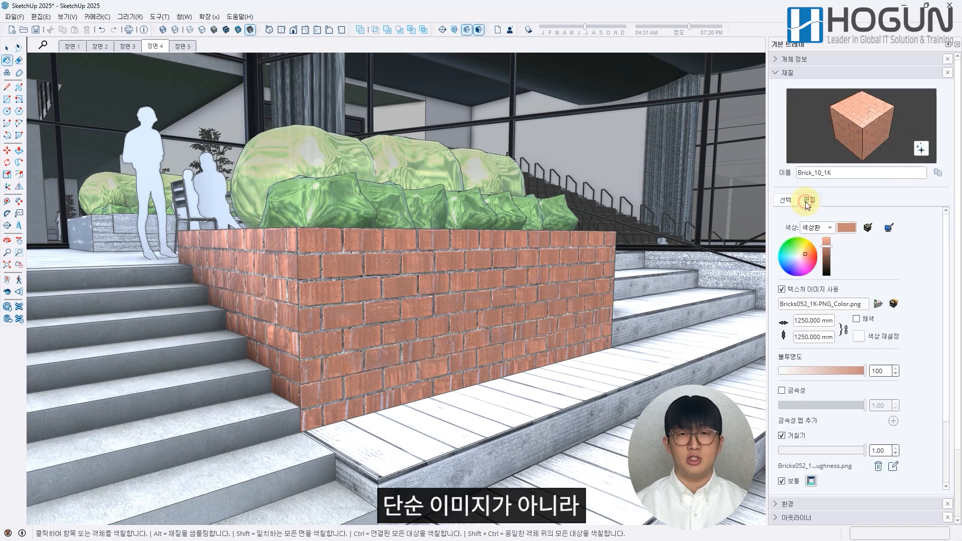
pyautogui.scroll(-3, 897, 254)
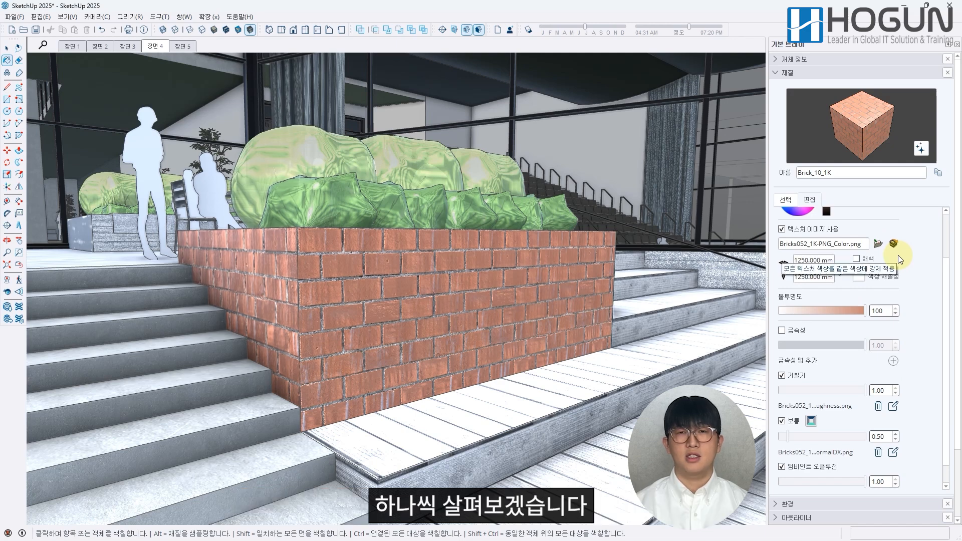
# Try the metalness property on the brick material by lowering it to 0, and turn it off again
pyautogui.click(782, 331)
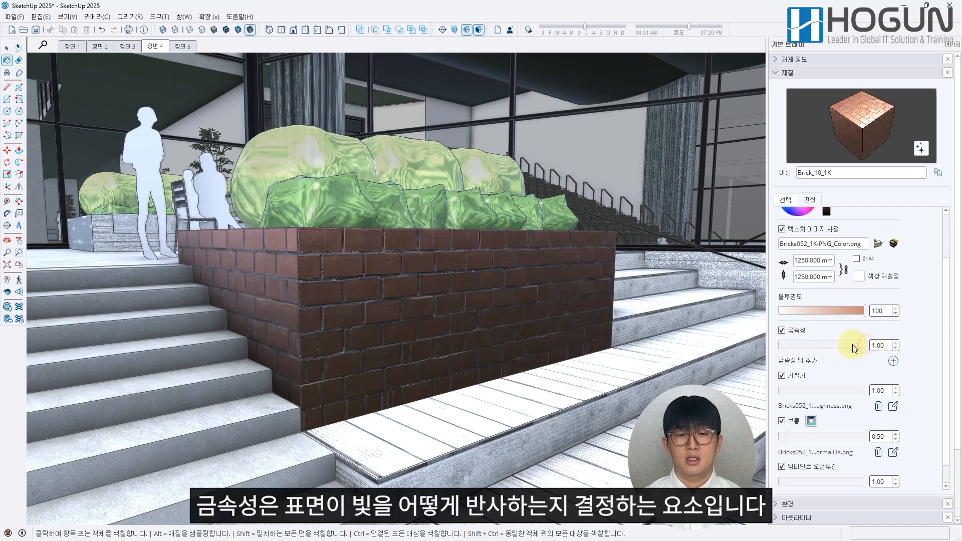
pyautogui.moveTo(859, 347); pyautogui.dragTo(767, 345)
pyautogui.click(782, 330)
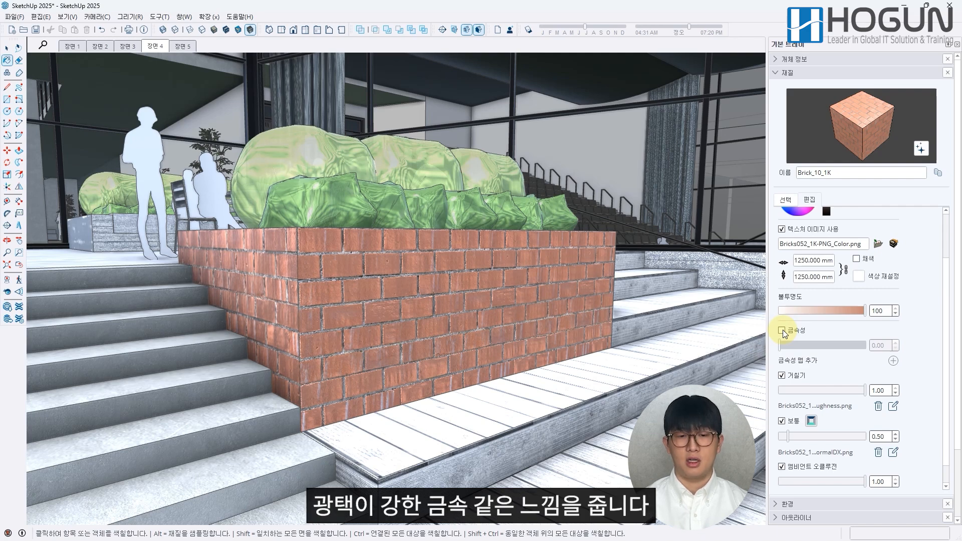
# Turn the brick material's roughness off and on, vary its amount, and return it to 1.00
pyautogui.click(783, 375)
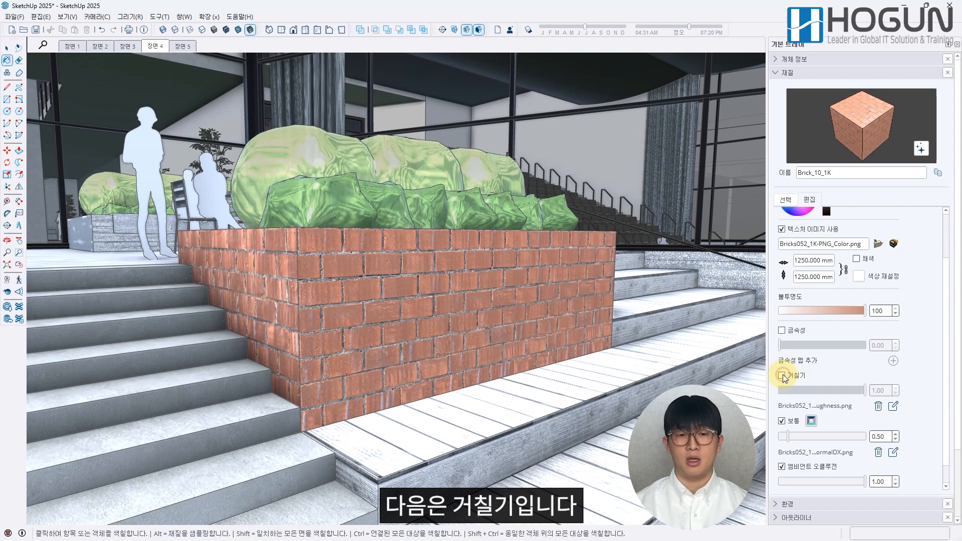
pyautogui.click(783, 376)
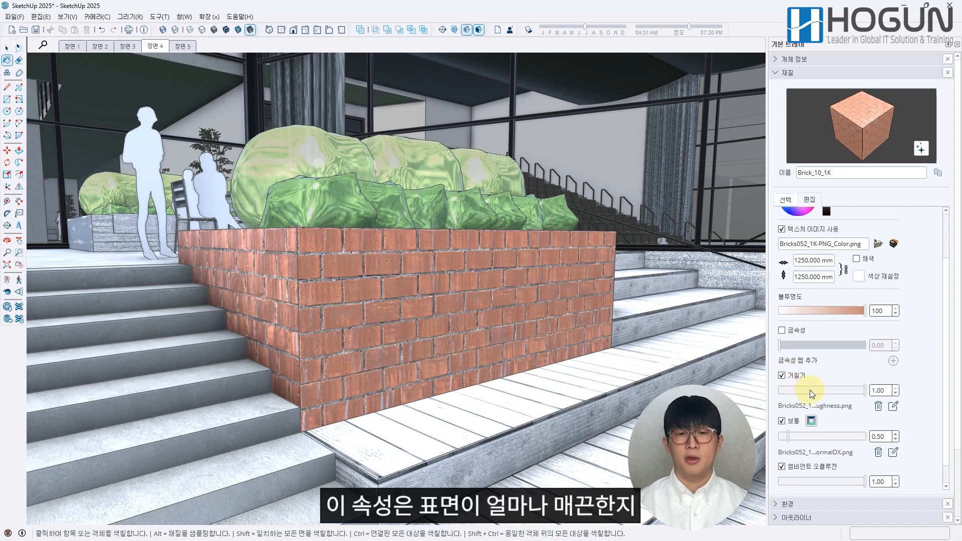
pyautogui.moveTo(805, 391); pyautogui.dragTo(881, 396)
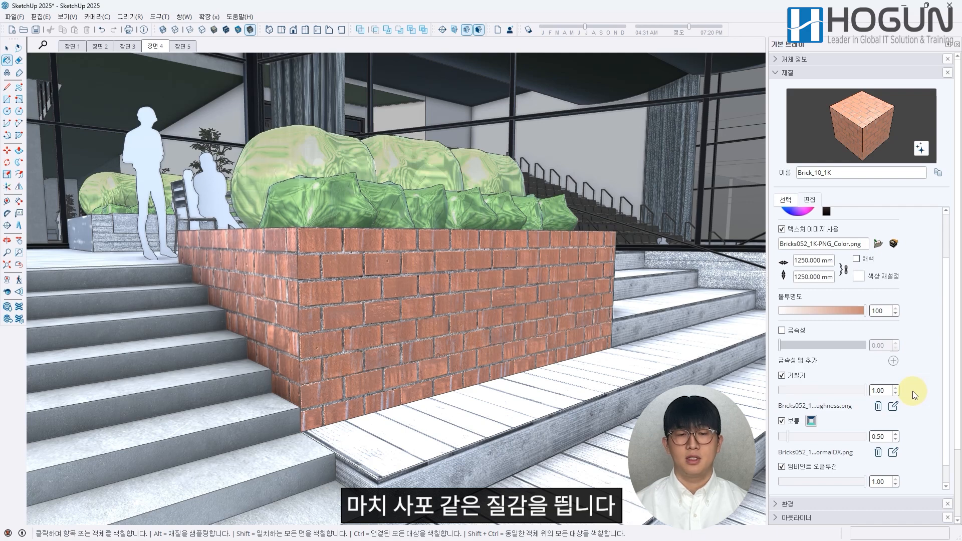
# Compare the brick's normal map and ambient occlusion amounts, returning them to 0.50 and 1.00
pyautogui.click(781, 421)
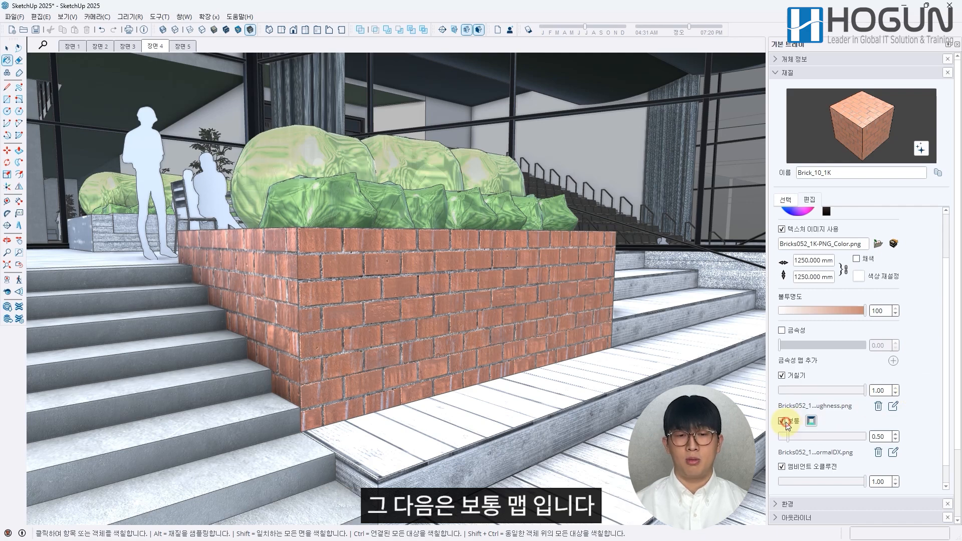
pyautogui.click(786, 422)
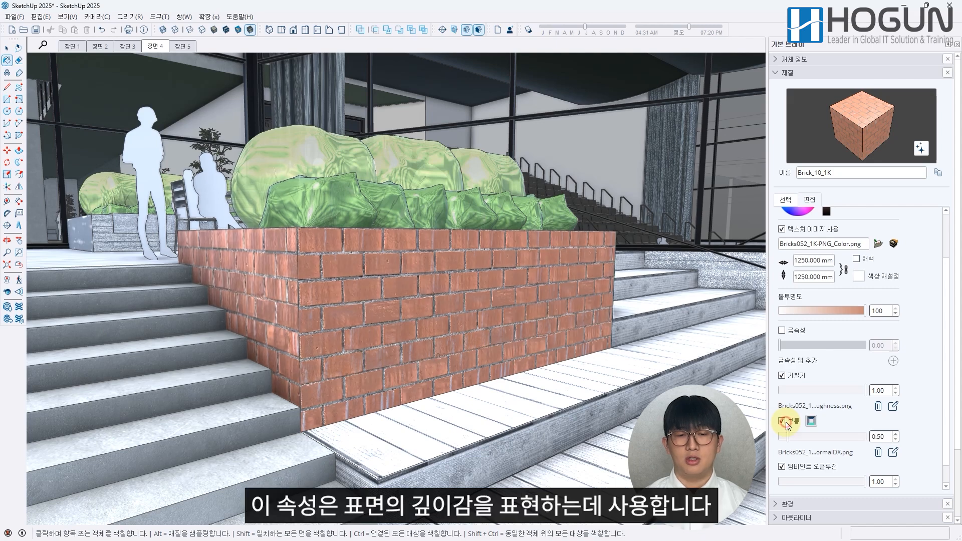
pyautogui.moveTo(789, 435)
pyautogui.mouseDown()
pyautogui.moveTo(771, 434)
pyautogui.moveTo(912, 435)
pyautogui.moveTo(788, 435)
pyautogui.mouseUp()
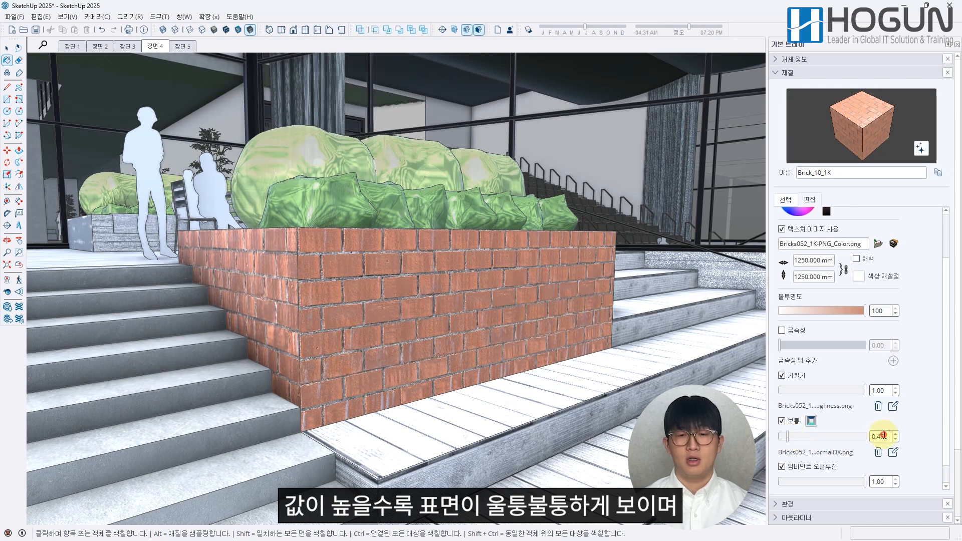
pyautogui.write('50')
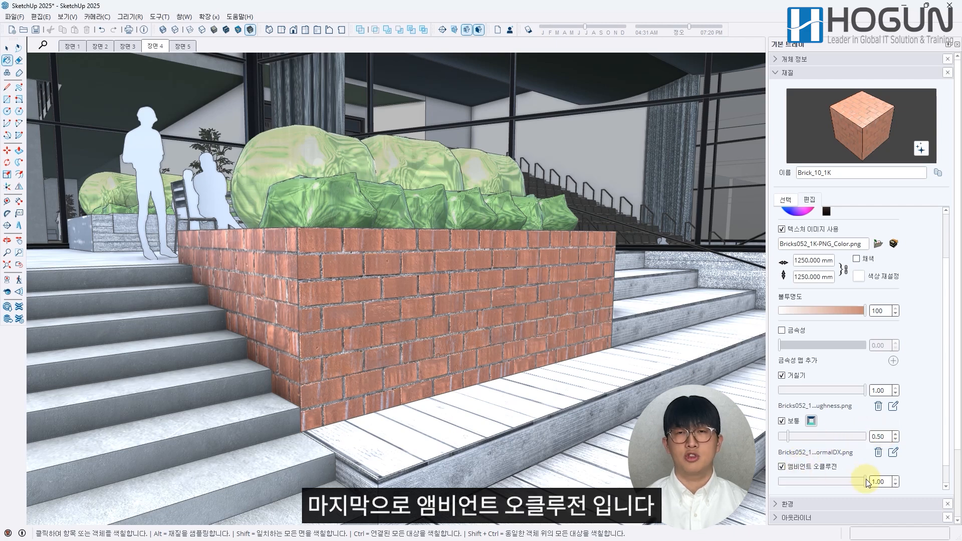
pyautogui.moveTo(853, 481); pyautogui.dragTo(909, 471)
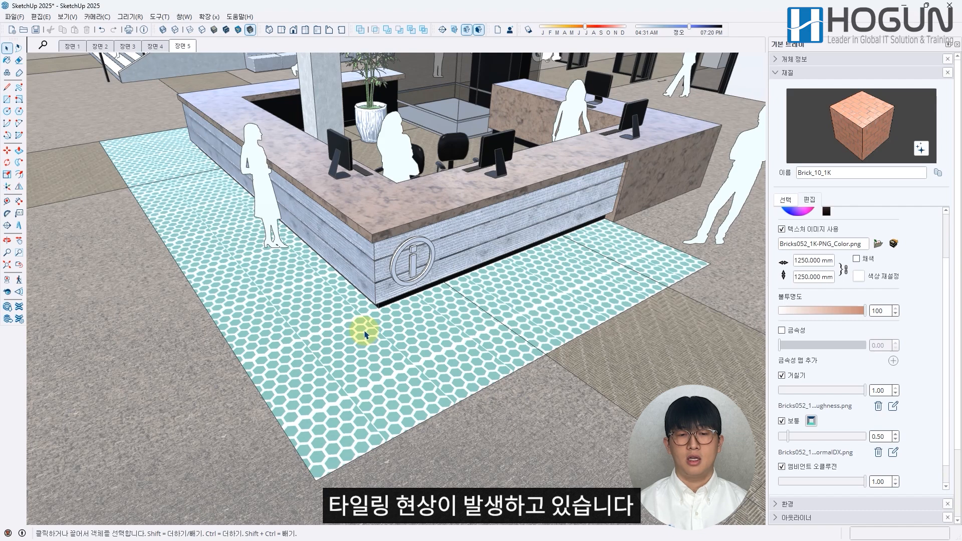
# Sample the hexagonal tile material from the floor around the reception desk in scene 5
pyautogui.click(785, 201)
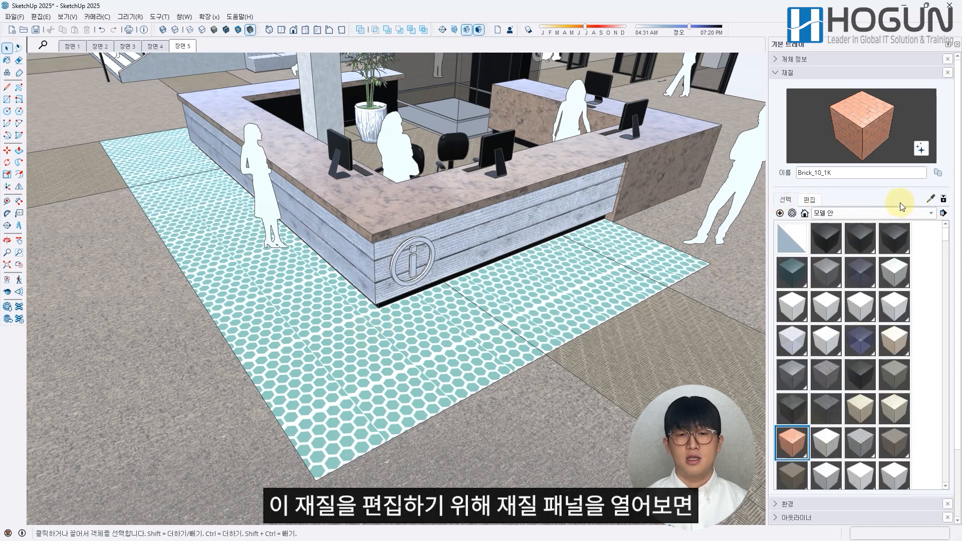
pyautogui.click(931, 199)
pyautogui.click(607, 267)
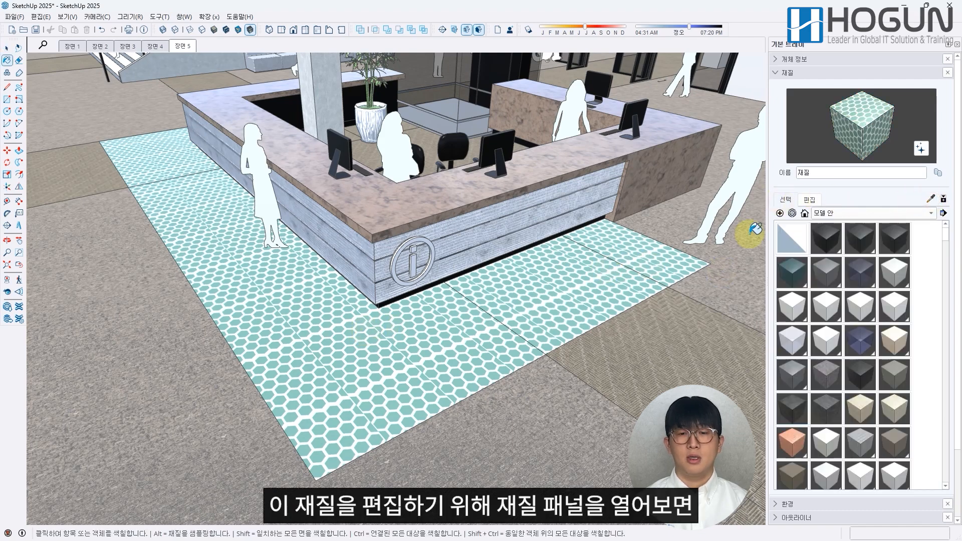
pyautogui.click(7, 48)
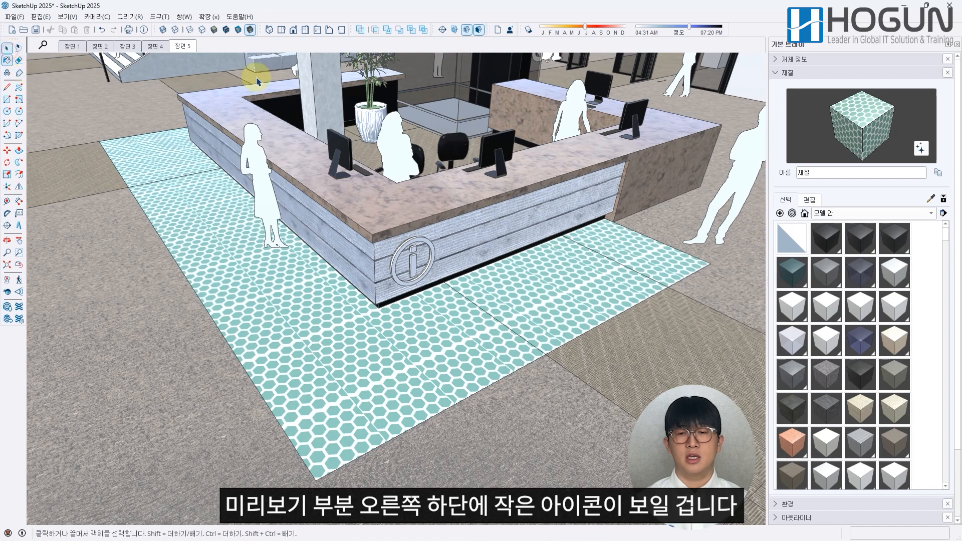
# Generate photorealistic AI textures for the hexagonal tile material, with the option to hide the introduction message turned off
pyautogui.click(921, 148)
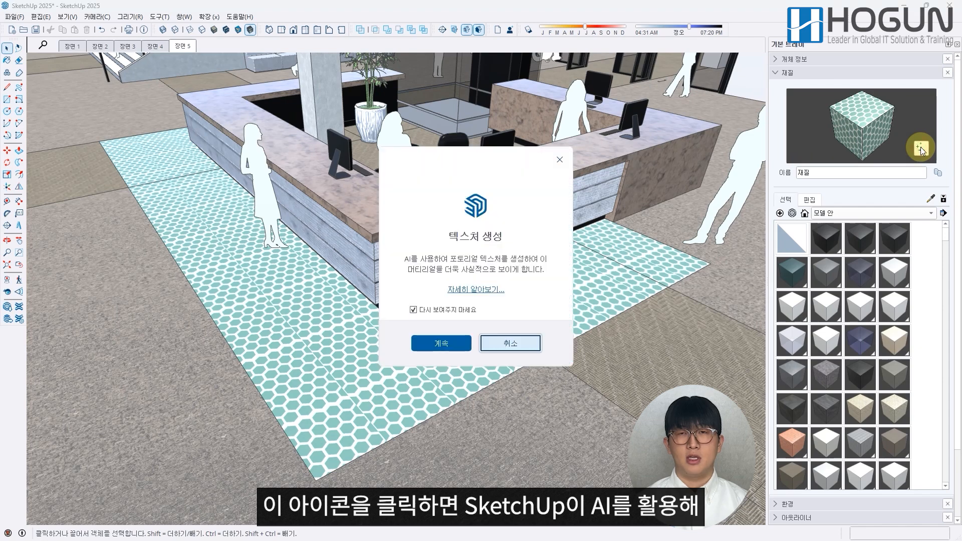
pyautogui.click(451, 311)
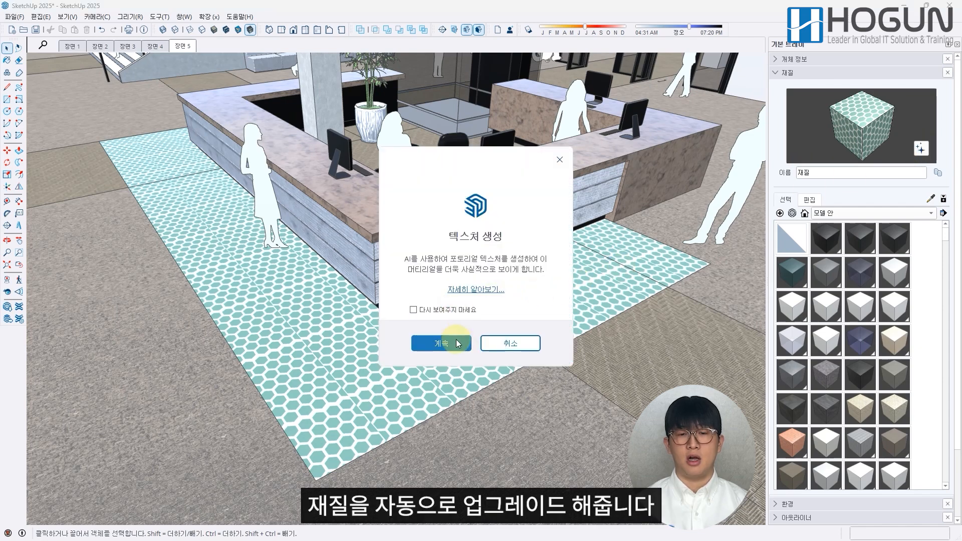
pyautogui.click(456, 339)
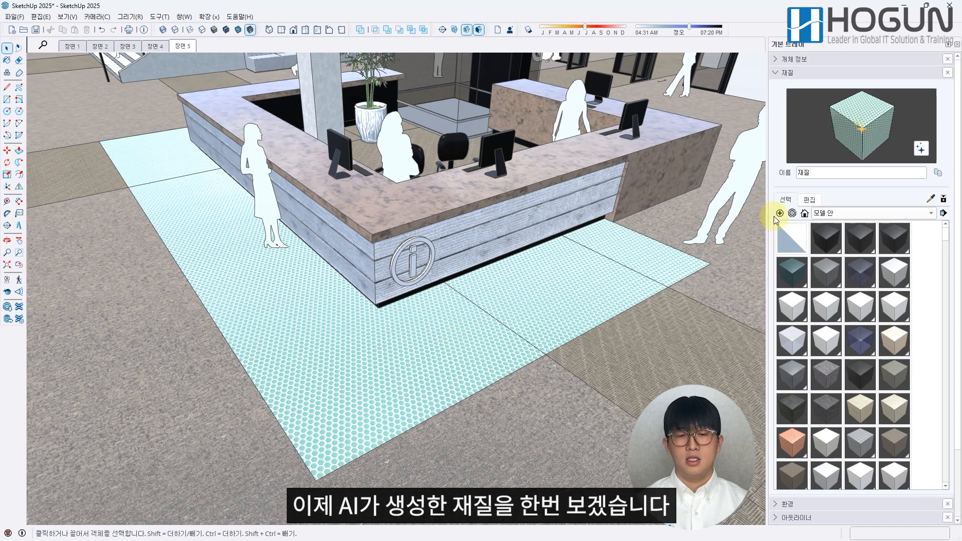
# Set the generated tile texture's height to 2000 mm
pyautogui.click(810, 200)
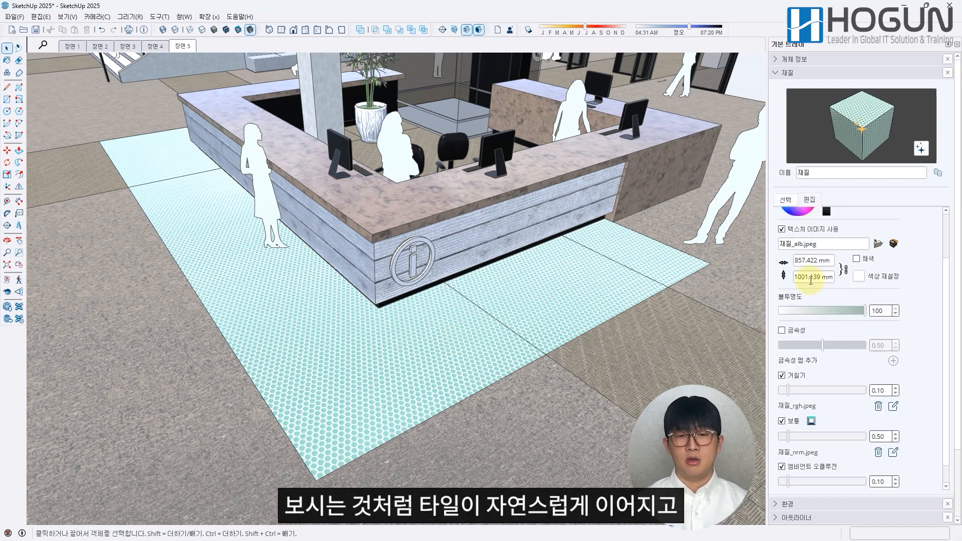
pyautogui.click(810, 278)
pyautogui.write('2000')
pyautogui.press('Return')
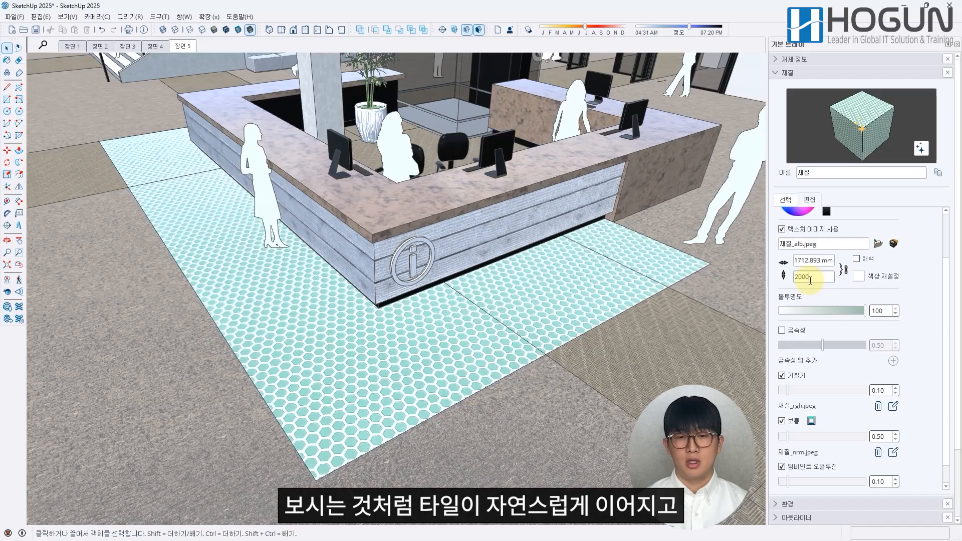
# Try different metalness amounts on the tile floor at close range, and turn metalness off again
pyautogui.moveTo(587, 318); pyautogui.dragTo(266, 306, button='middle')
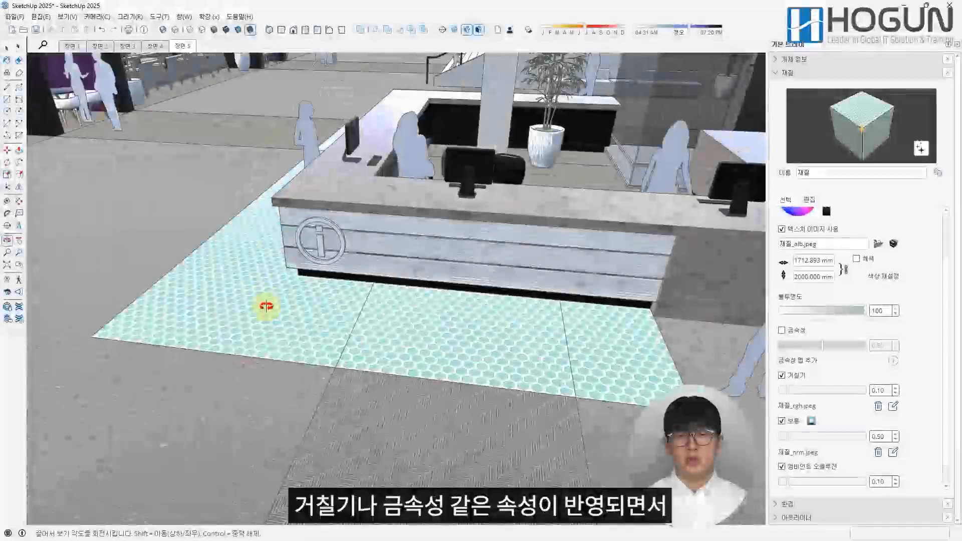
pyautogui.scroll(3, 223, 306)
pyautogui.scroll(4, 225, 296)
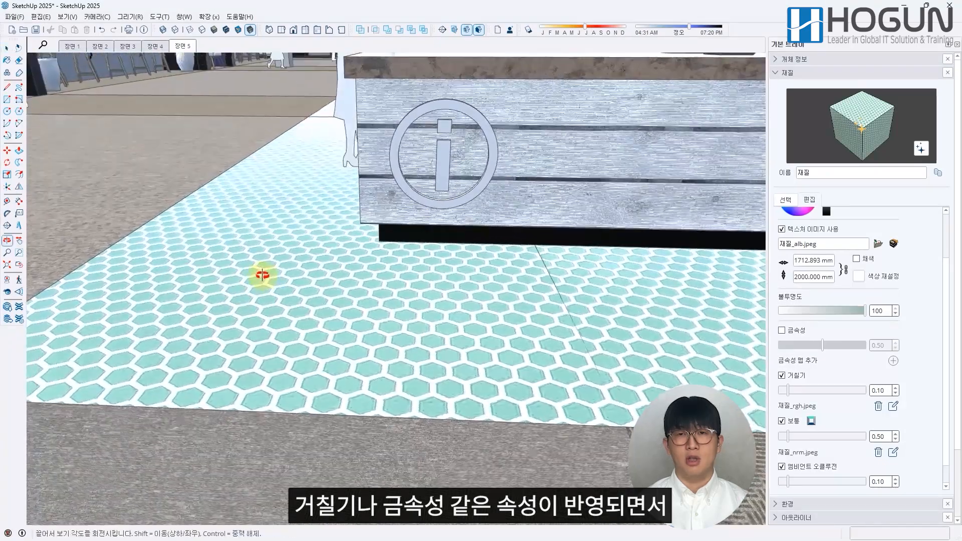
pyautogui.moveTo(258, 278); pyautogui.dragTo(366, 290, button='middle')
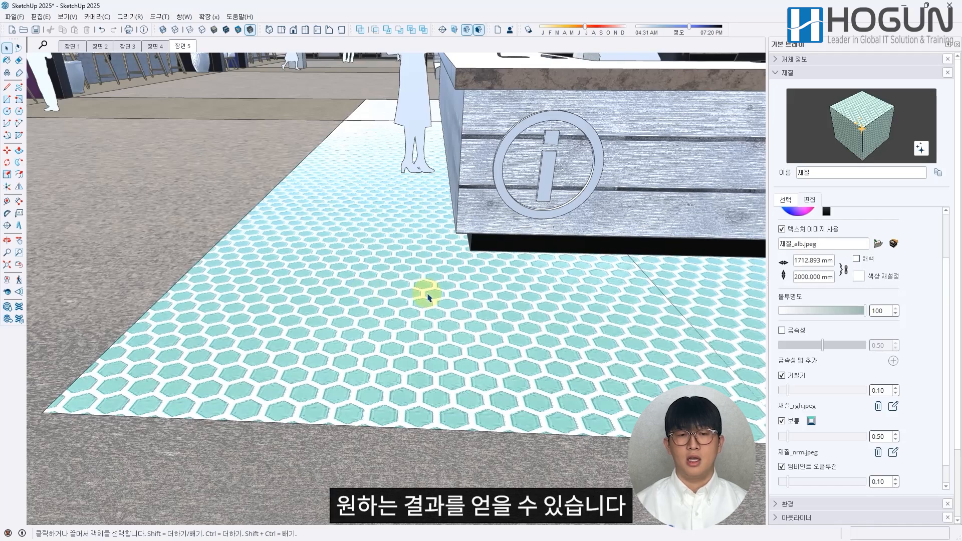
pyautogui.scroll(-1, 856, 301)
pyautogui.click(782, 306)
pyautogui.moveTo(822, 321); pyautogui.dragTo(791, 324)
pyautogui.click(782, 306)
# Set the tile material's roughness to 1.00, normal map strength to 0.20, and ambient occlusion to 0.35
pyautogui.moveTo(788, 367); pyautogui.dragTo(894, 367)
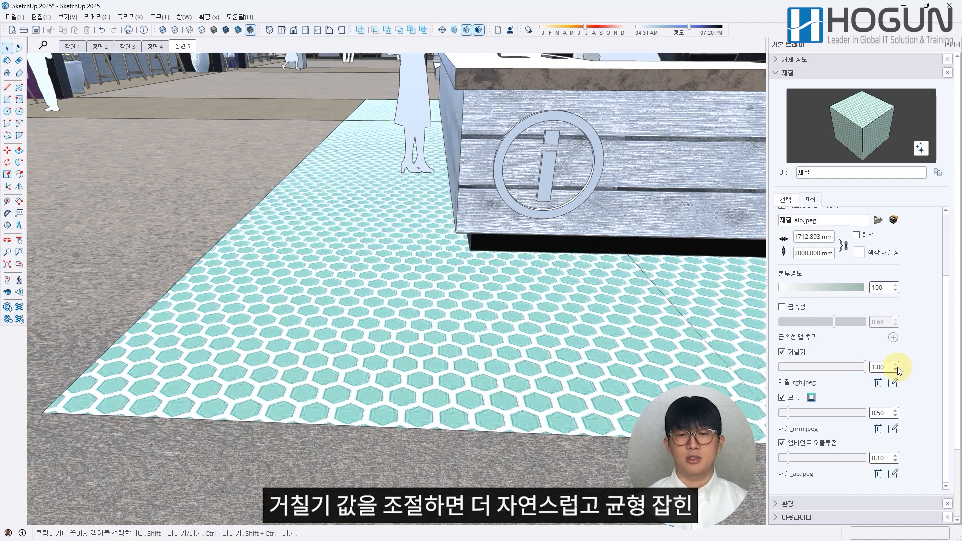
pyautogui.moveTo(789, 412)
pyautogui.mouseDown()
pyautogui.moveTo(772, 415)
pyautogui.moveTo(898, 417)
pyautogui.moveTo(781, 416)
pyautogui.mouseUp()
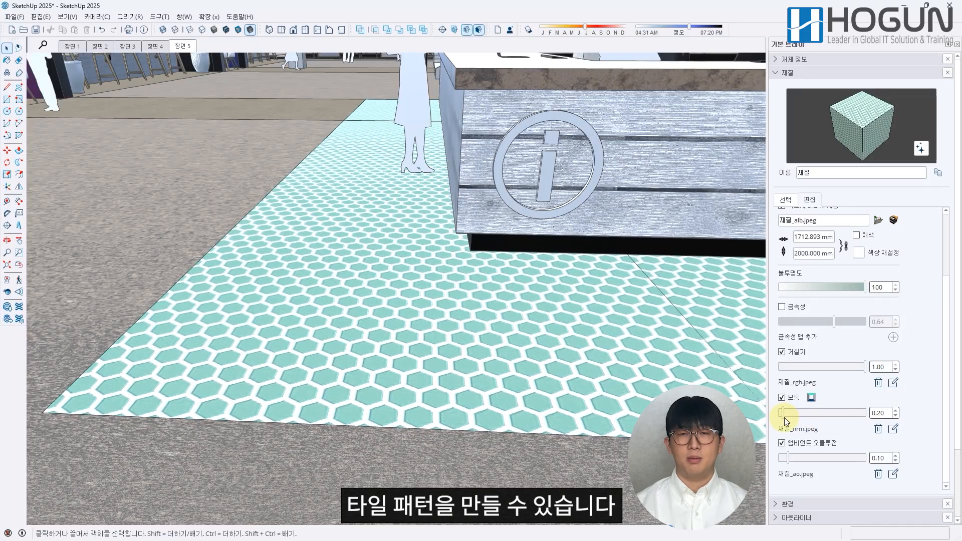
pyautogui.click(782, 444)
pyautogui.moveTo(786, 458)
pyautogui.mouseDown()
pyautogui.moveTo(915, 465)
pyautogui.moveTo(809, 461)
pyautogui.mouseUp()
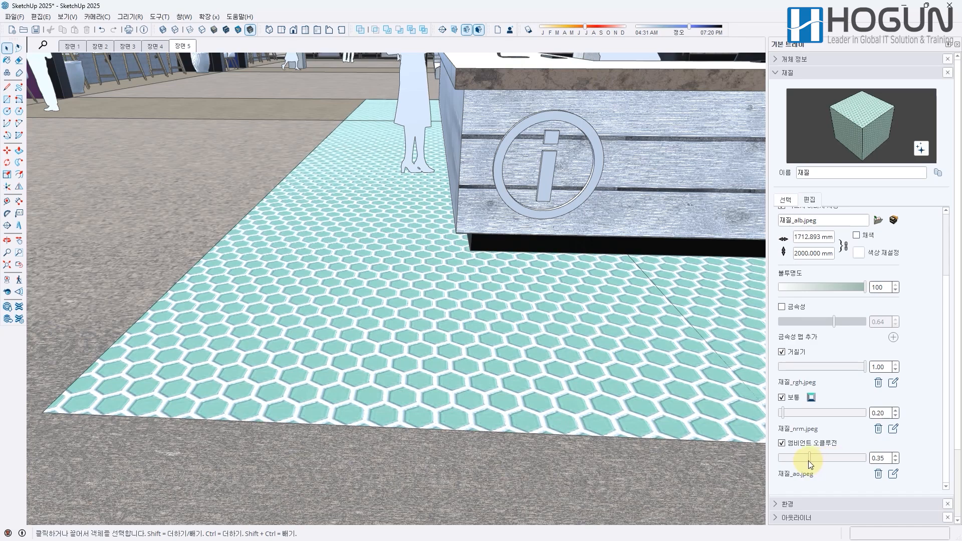
# Return to scene 5 and duplicate the hexagonal tile material with its current settings
pyautogui.click(189, 47)
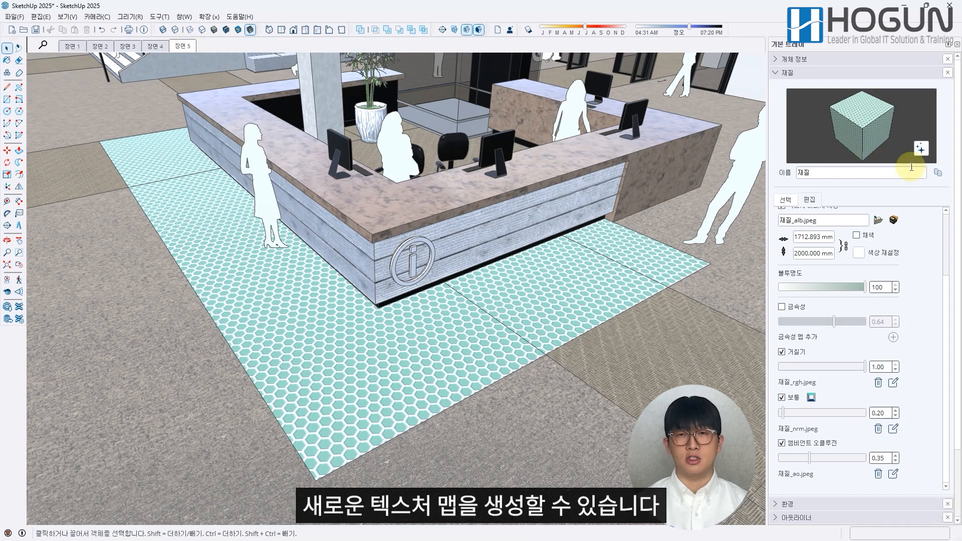
pyautogui.click(938, 173)
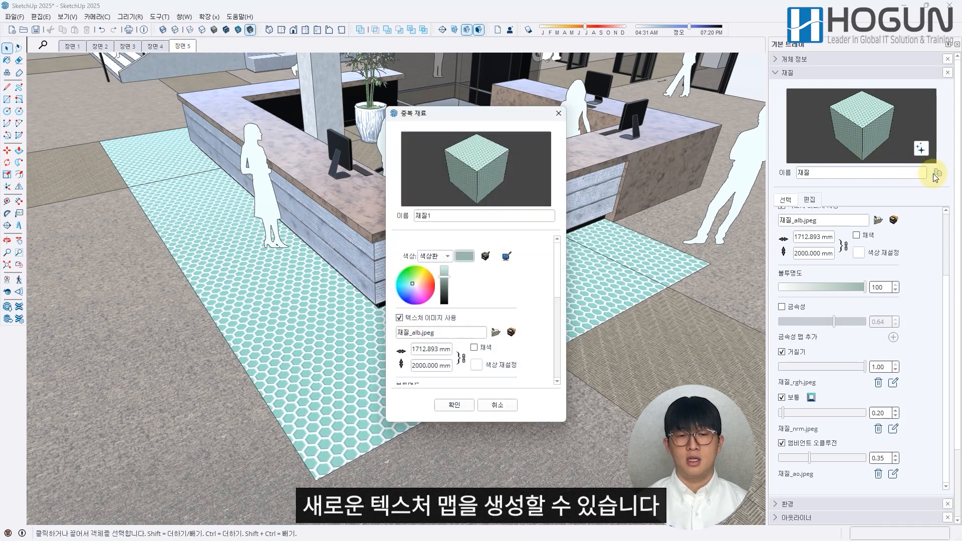
pyautogui.click(511, 218)
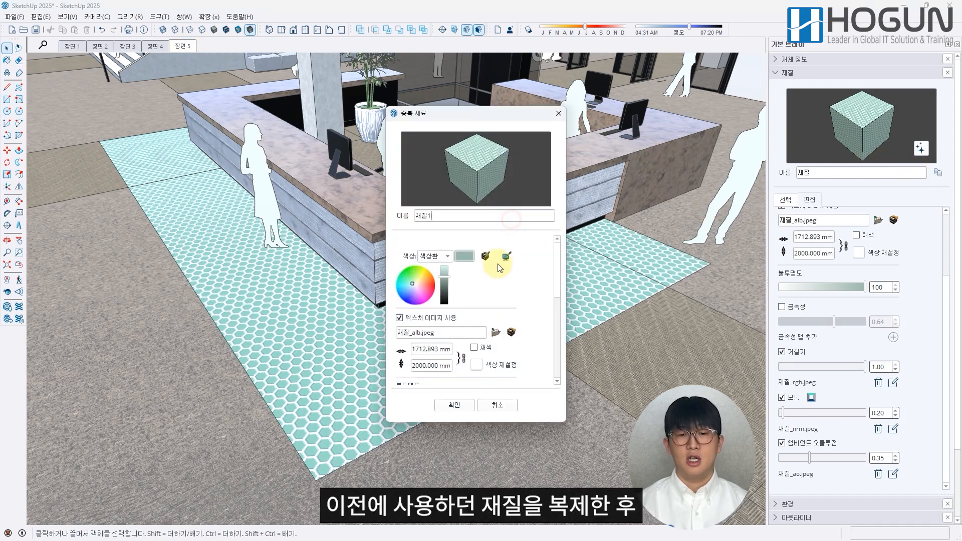
pyautogui.click(454, 405)
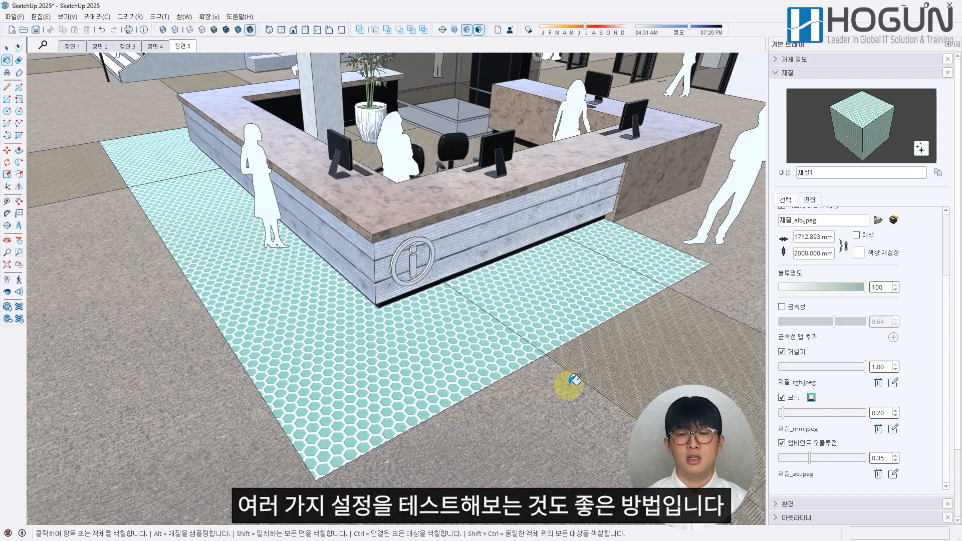
pyautogui.press('space')
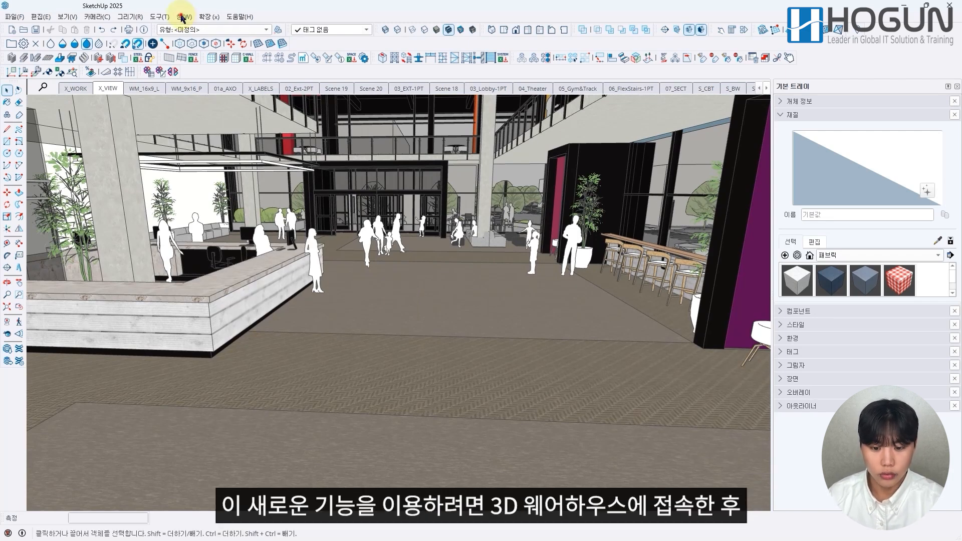
# Open the SketchUp Content Library in 3D Warehouse and show its collection of models
pyautogui.click(182, 18)
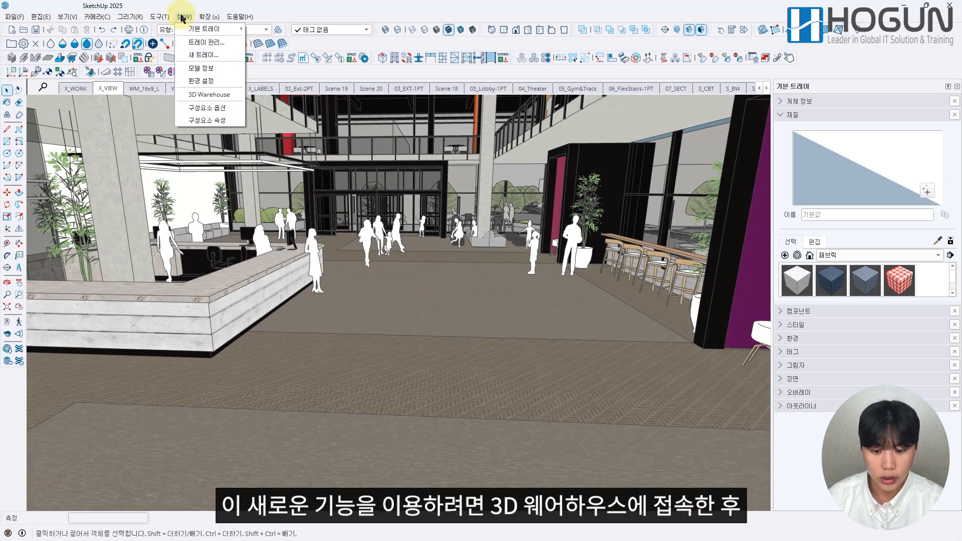
pyautogui.click(219, 95)
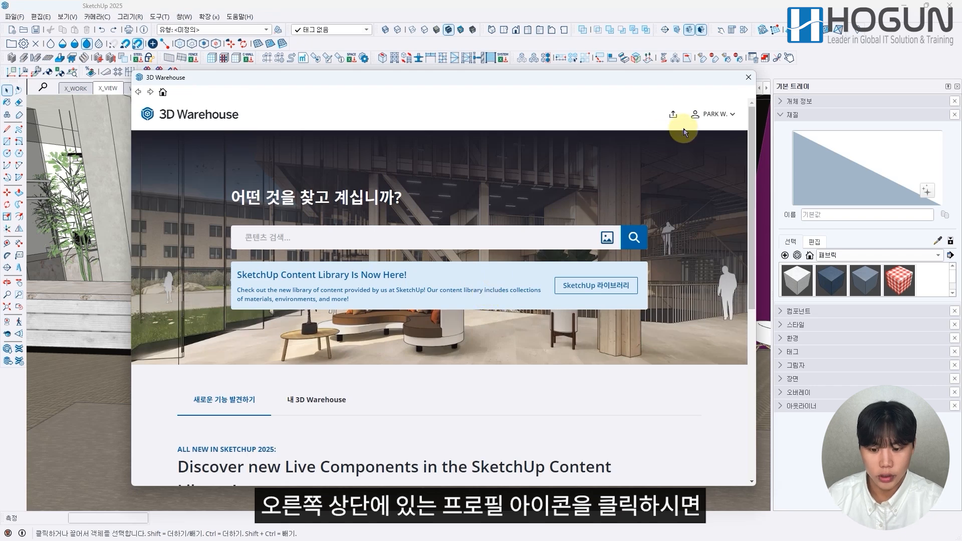
pyautogui.click(714, 115)
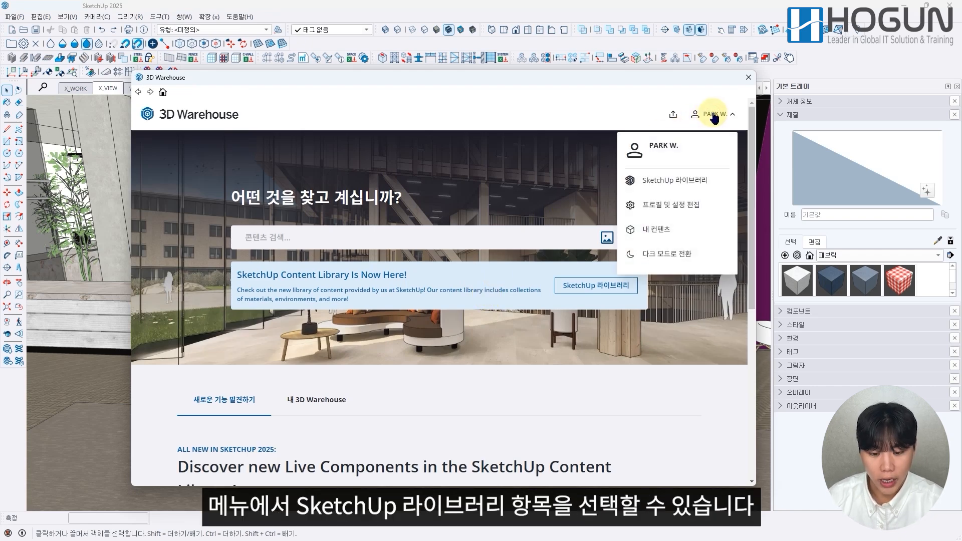
pyautogui.click(699, 185)
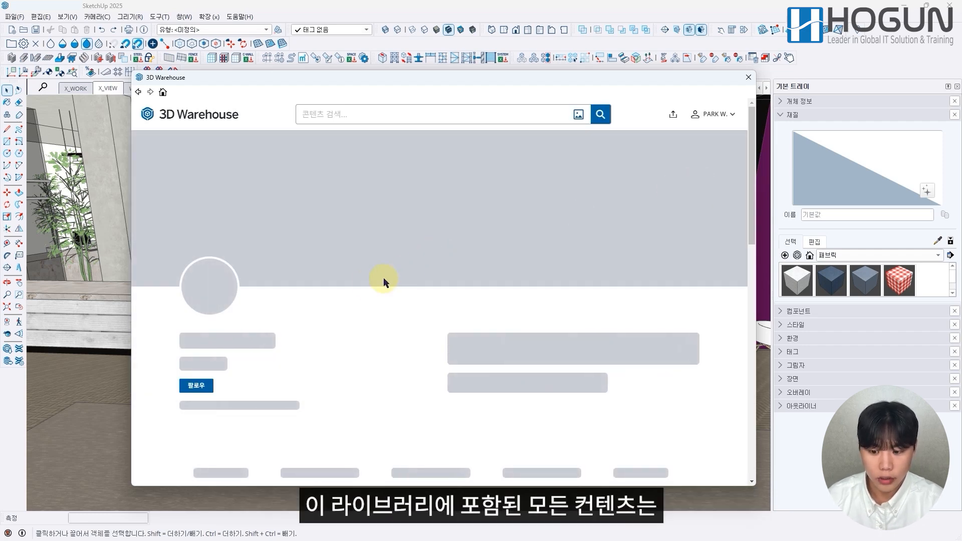
pyautogui.scroll(-1, 345, 305)
pyautogui.scroll(-4, 345, 305)
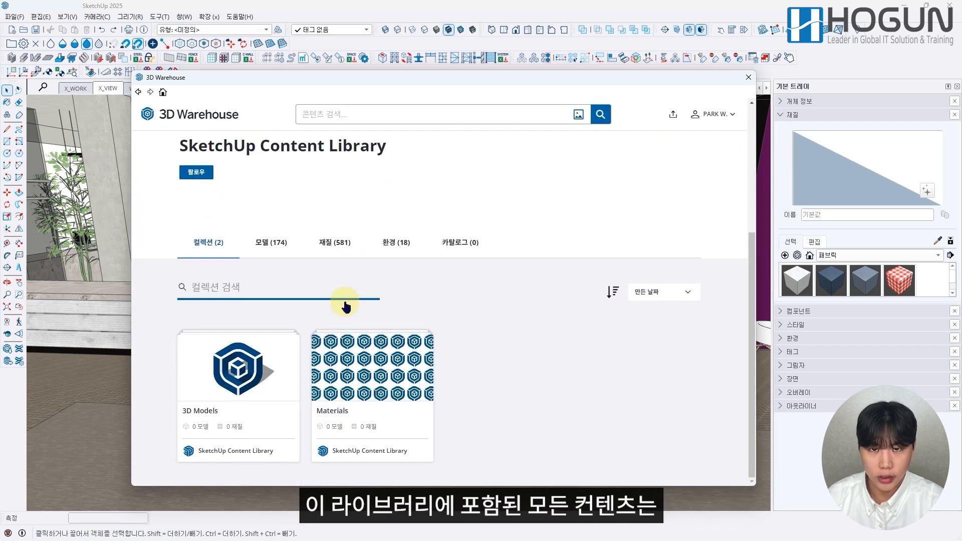
pyautogui.click(263, 245)
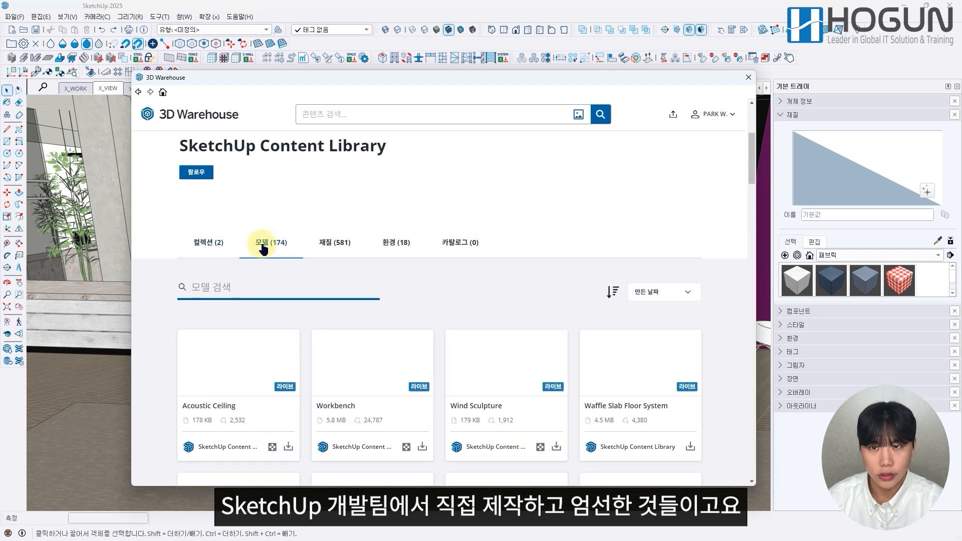
# Browse the SketchUp Content Library's models and its photorealistic wood materials, from the veneers through the planks and logs to the wood floors
pyautogui.scroll(-2, 407, 313)
pyautogui.scroll(-1, 407, 313)
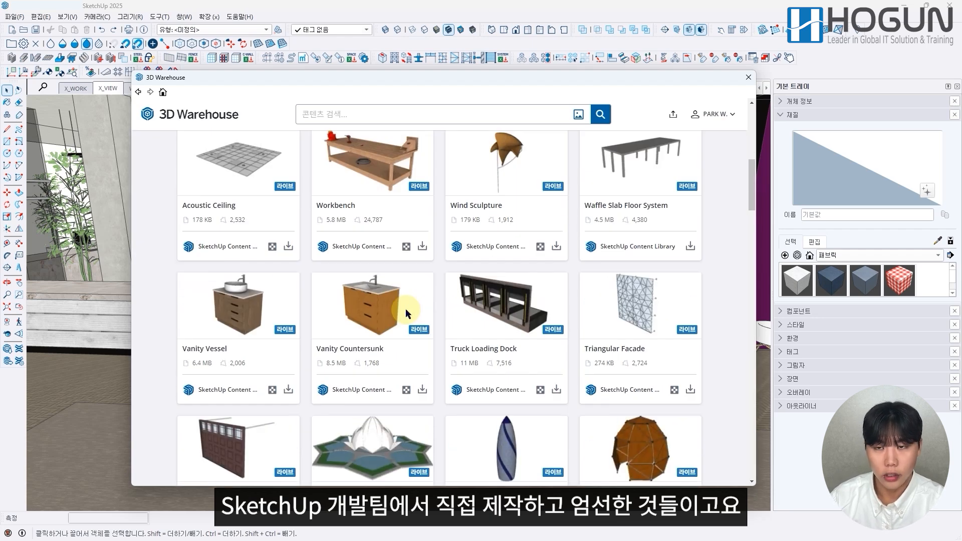
pyautogui.scroll(3, 406, 300)
pyautogui.click(340, 245)
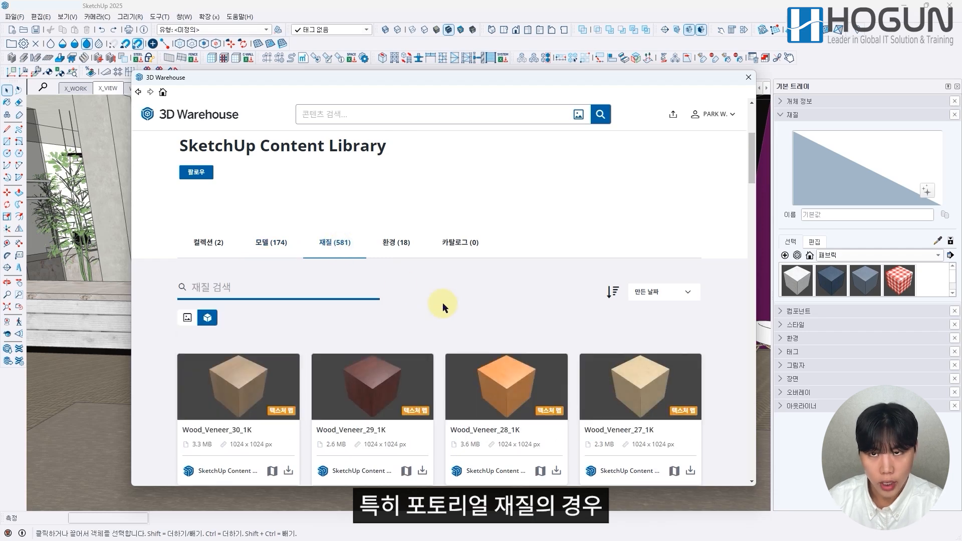
pyautogui.scroll(-12, 478, 369)
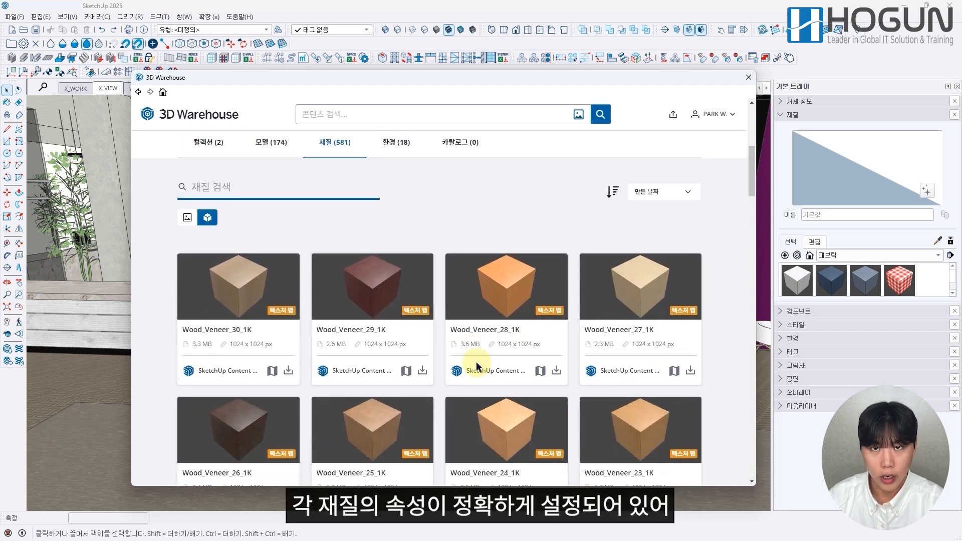
pyautogui.scroll(-8, 478, 367)
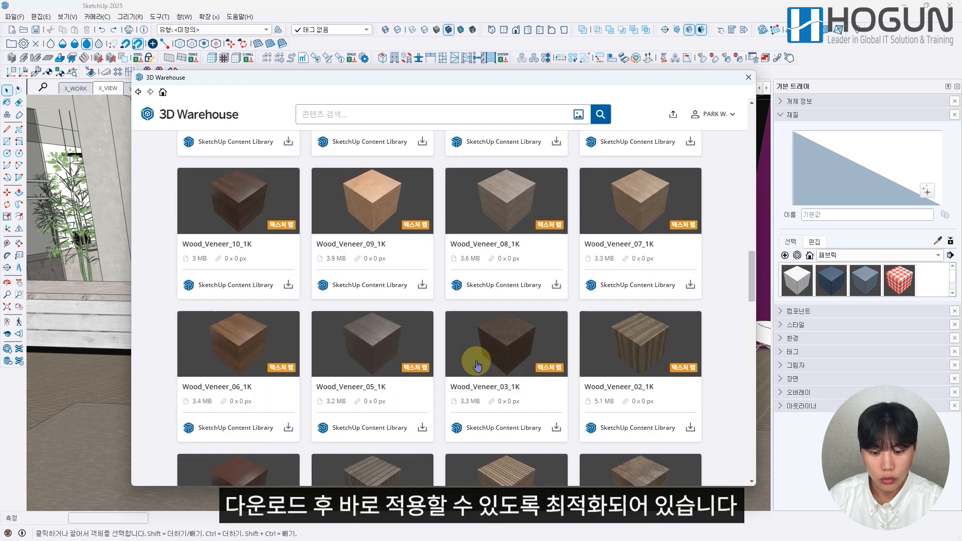
pyautogui.scroll(-4, 476, 365)
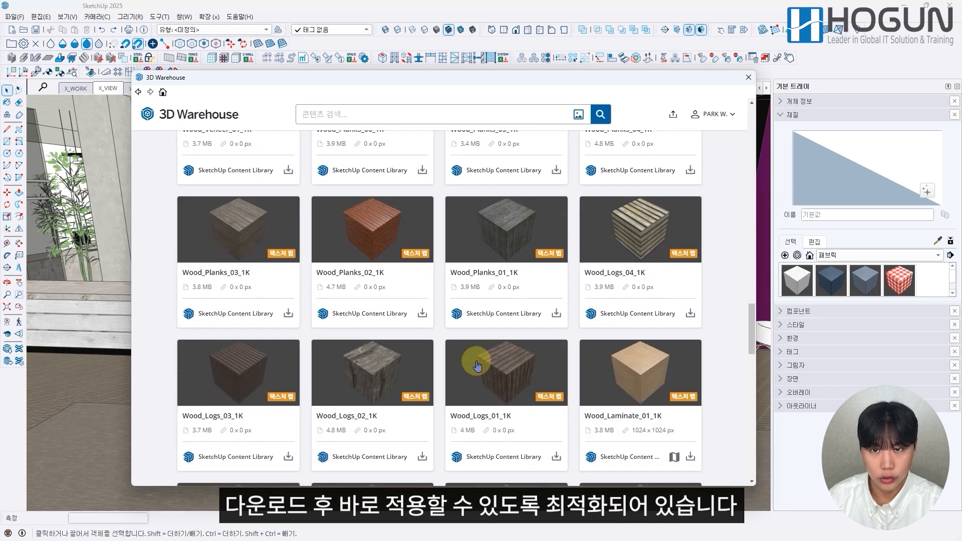
pyautogui.scroll(-3, 471, 363)
pyautogui.scroll(3, 476, 362)
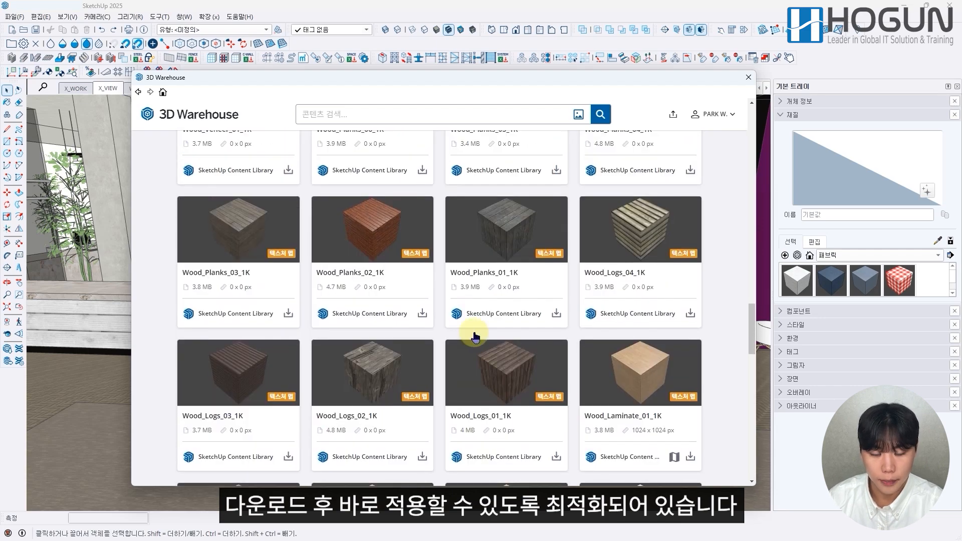
pyautogui.scroll(-6, 526, 318)
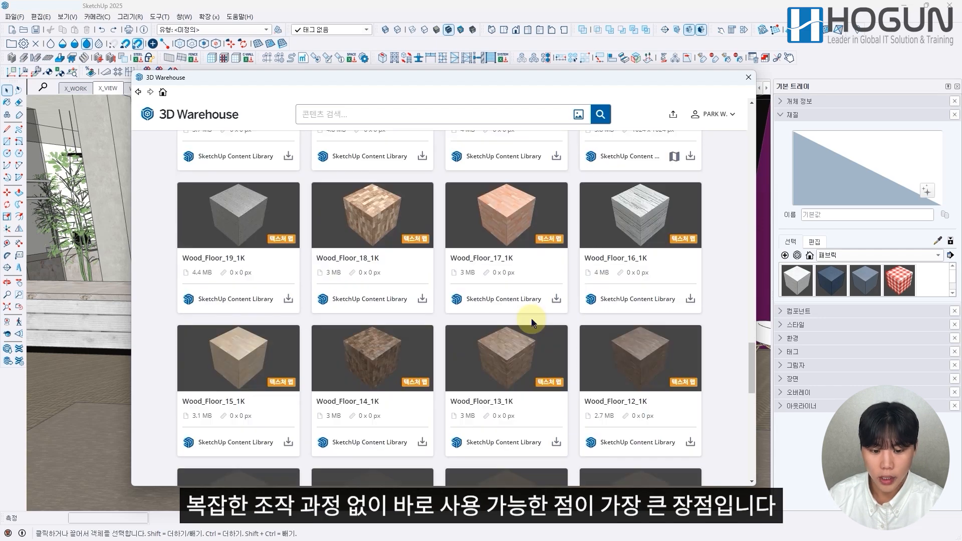
pyautogui.scroll(-6, 533, 323)
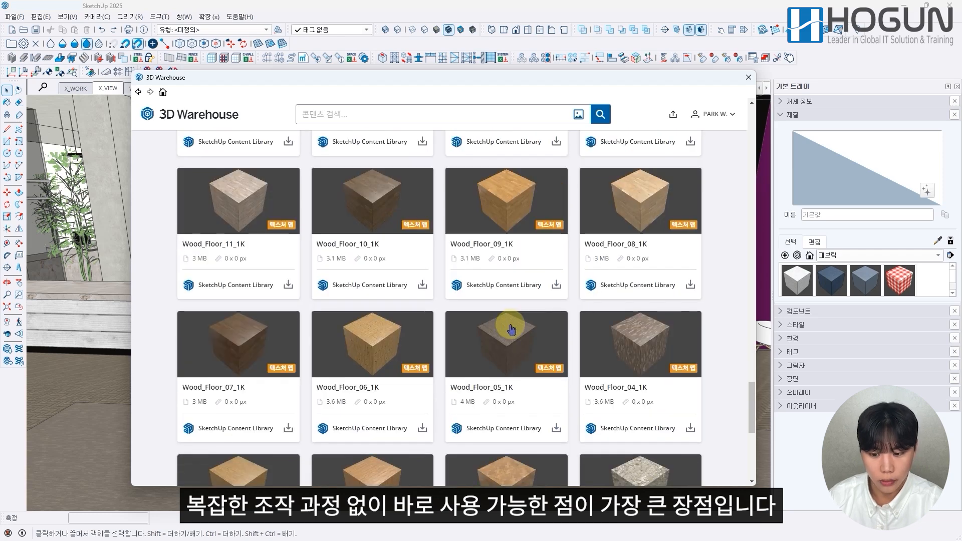
pyautogui.scroll(15, 473, 327)
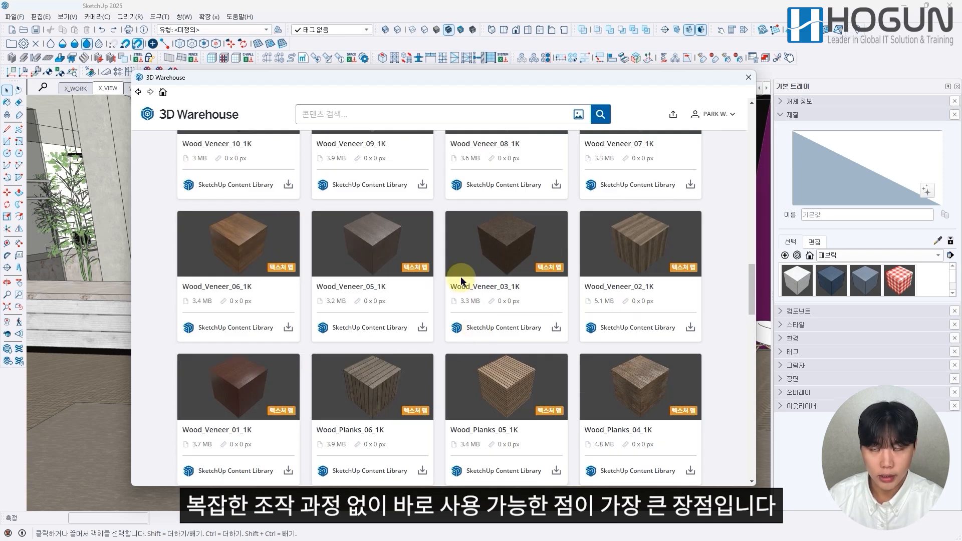
# Download the Wood_Veneer_05_1K material, paint it on the reception desk's countertop, and inspect the wood grain at close range
pyautogui.click(423, 331)
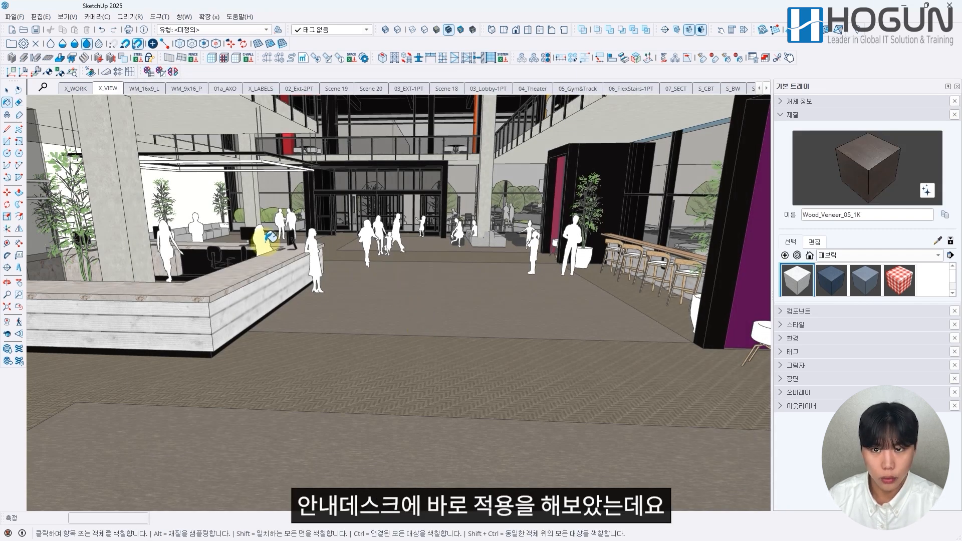
pyautogui.click(224, 274)
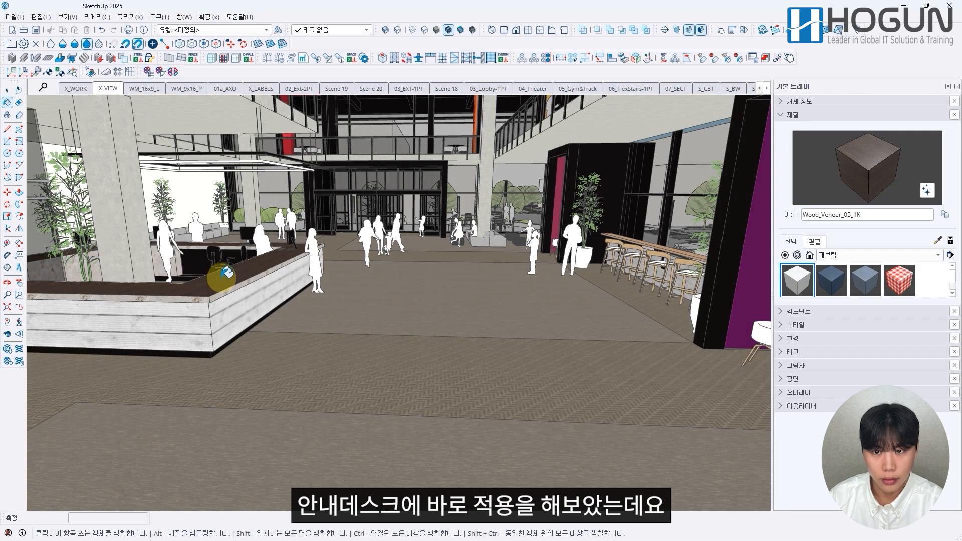
pyautogui.scroll(3, 225, 274)
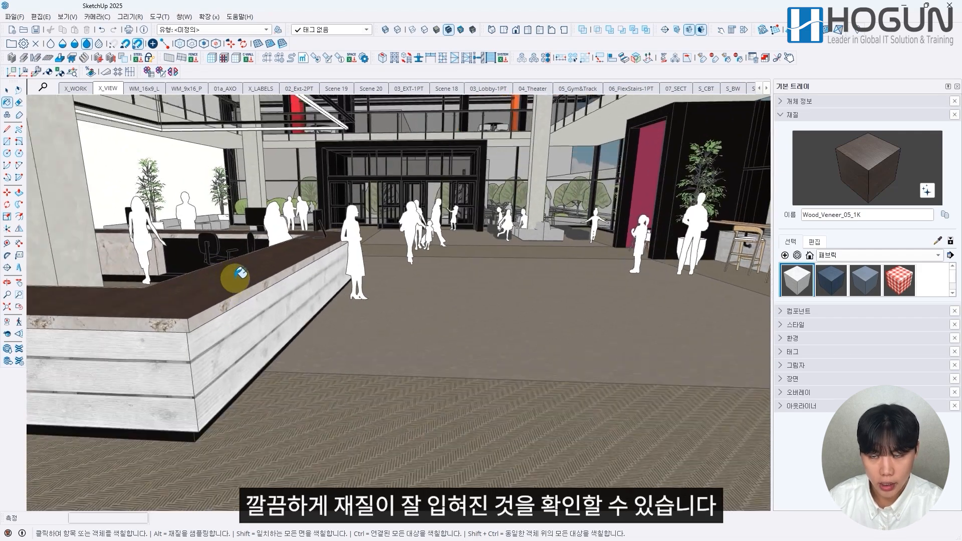
pyautogui.scroll(3, 236, 275)
pyautogui.moveTo(254, 281)
pyautogui.mouseDown(button='middle')
pyautogui.moveTo(426, 318)
pyautogui.moveTo(380, 323)
pyautogui.mouseUp(button='middle')
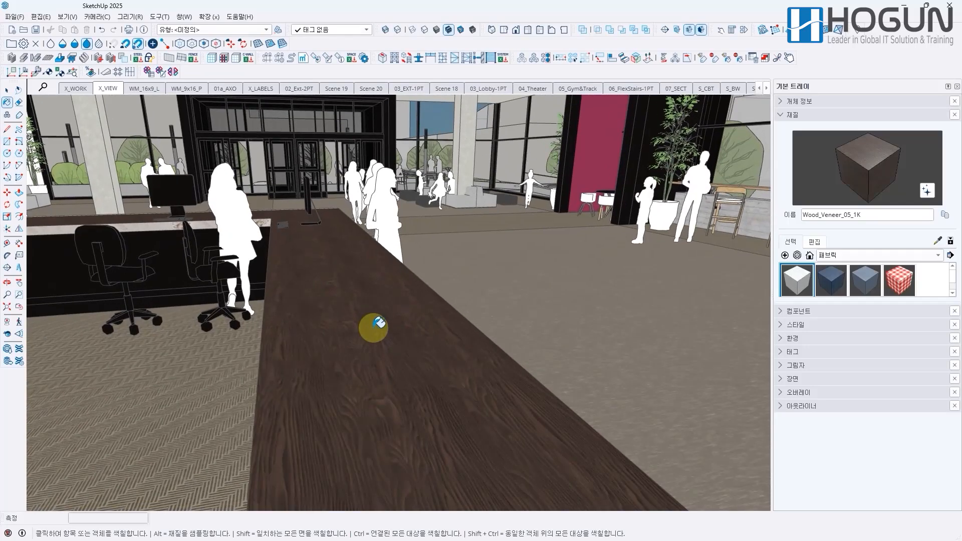
pyautogui.scroll(1, 379, 323)
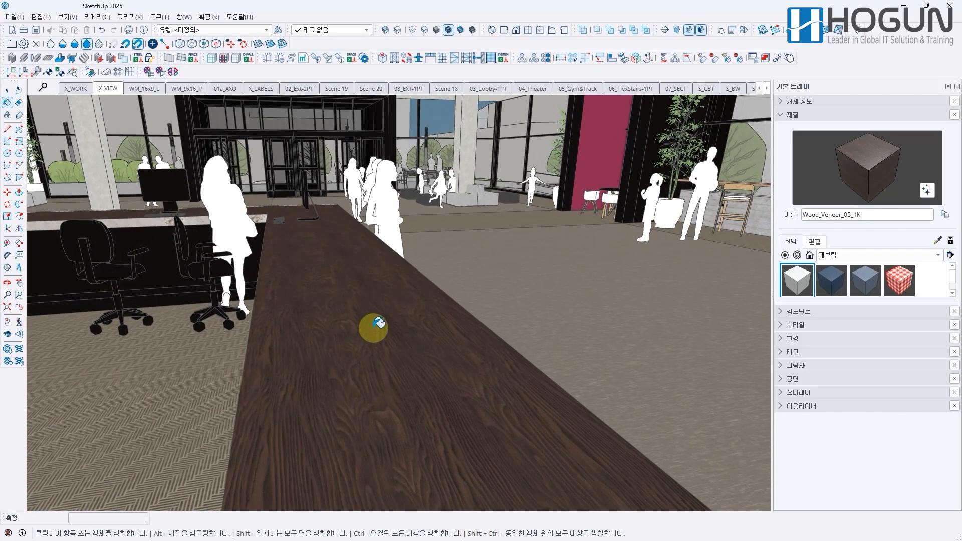
pyautogui.scroll(-6, 374, 326)
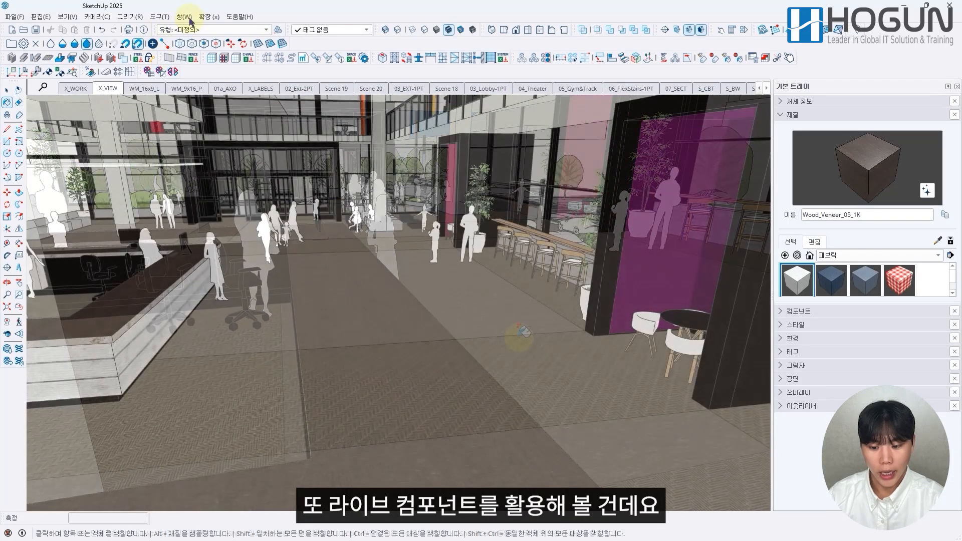
# Download the Outdoor Lounge Seat live component from the SketchUp Content Library and place it on the herringbone floor in the lobby
pyautogui.click(187, 17)
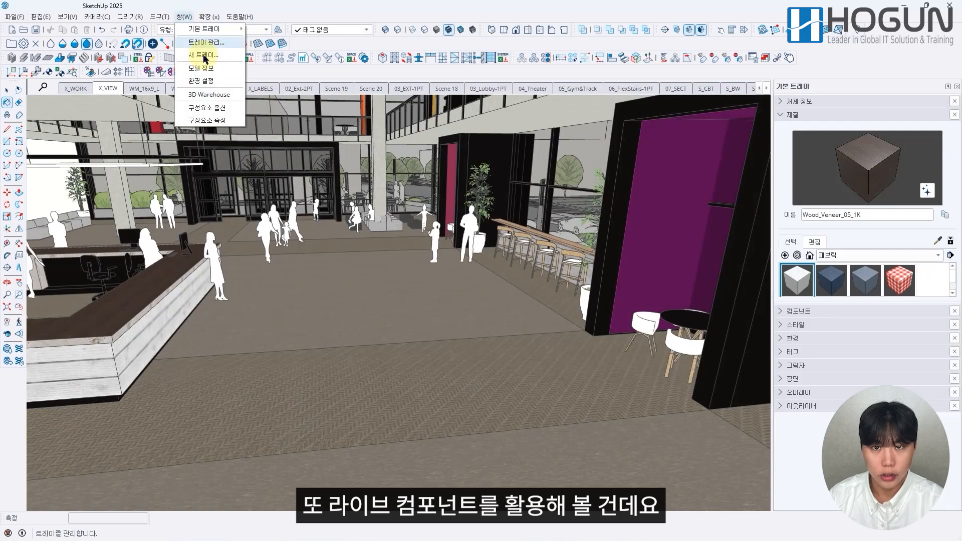
pyautogui.click(219, 96)
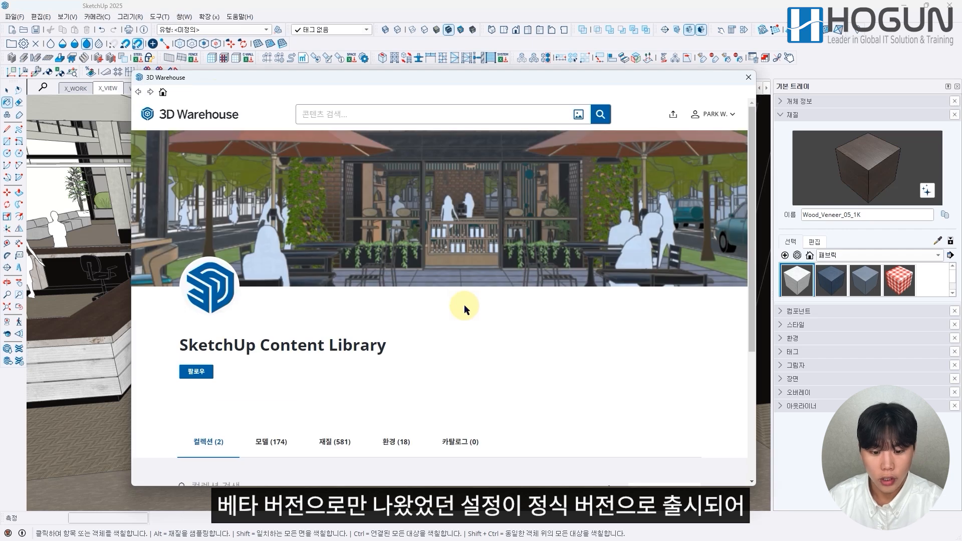
pyautogui.scroll(-2, 447, 323)
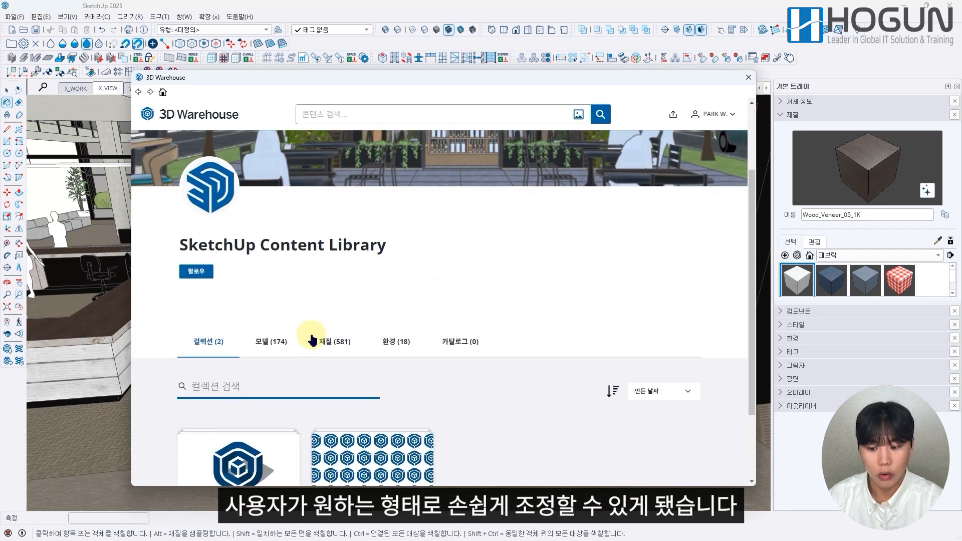
pyautogui.click(264, 342)
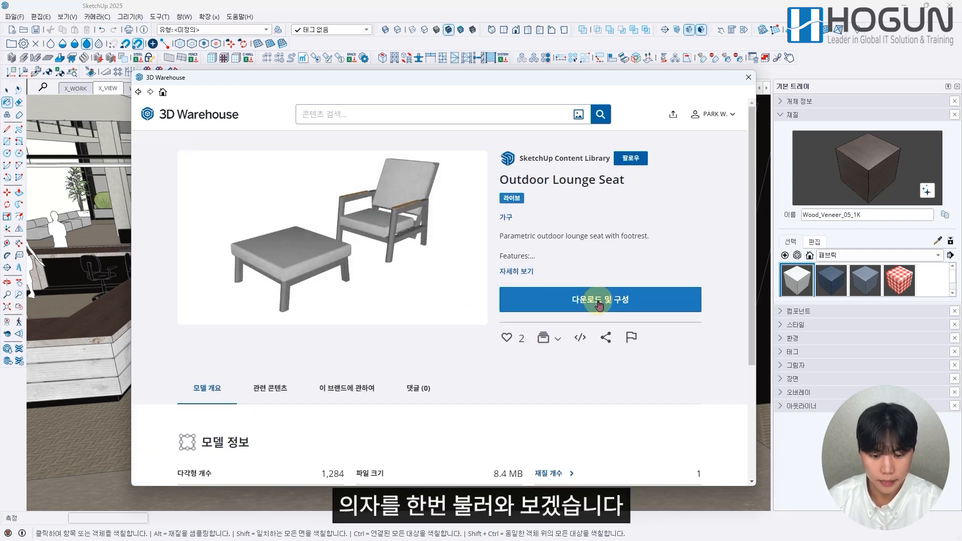
pyautogui.click(600, 303)
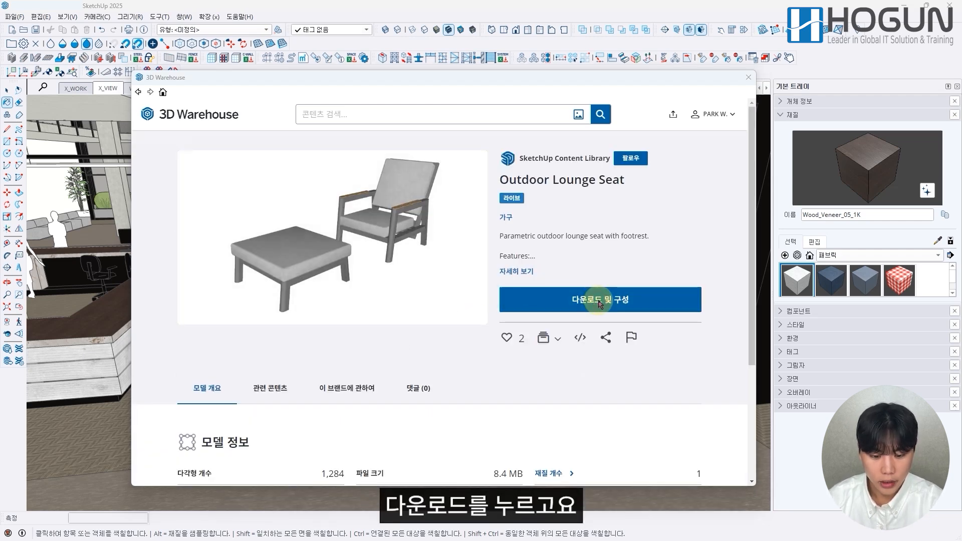
pyautogui.click(422, 294)
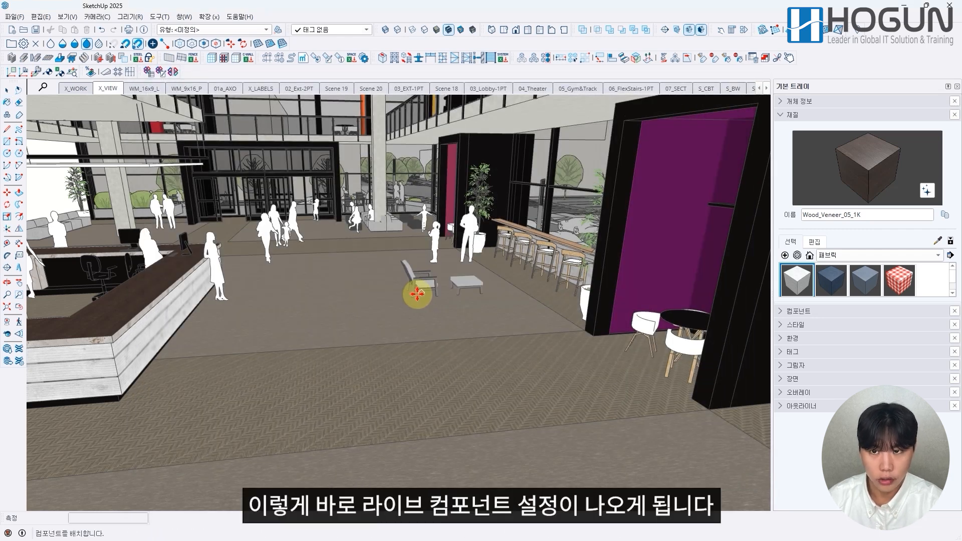
pyautogui.click(332, 394)
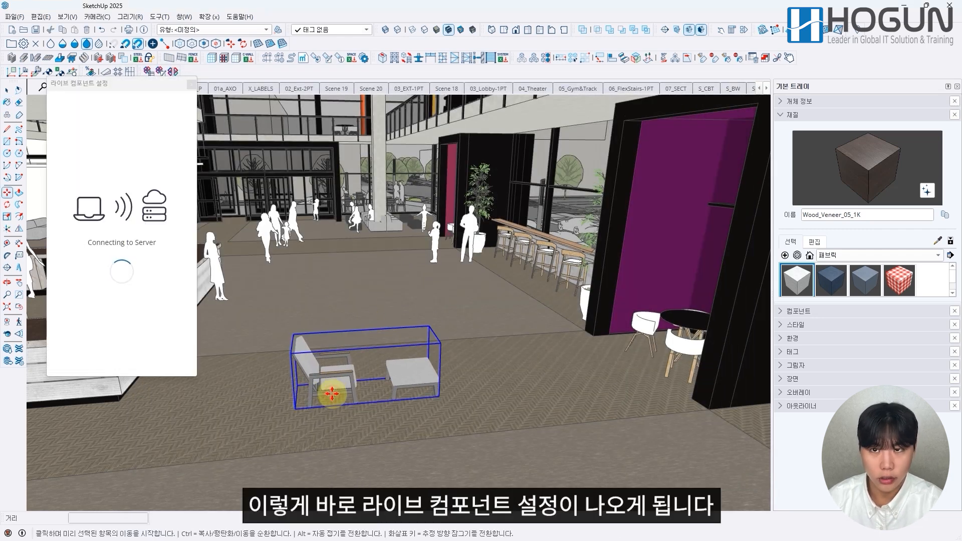
# Bring the lounge seat into close view and turn on Show units as authored in its live component settings
pyautogui.scroll(4, 337, 392)
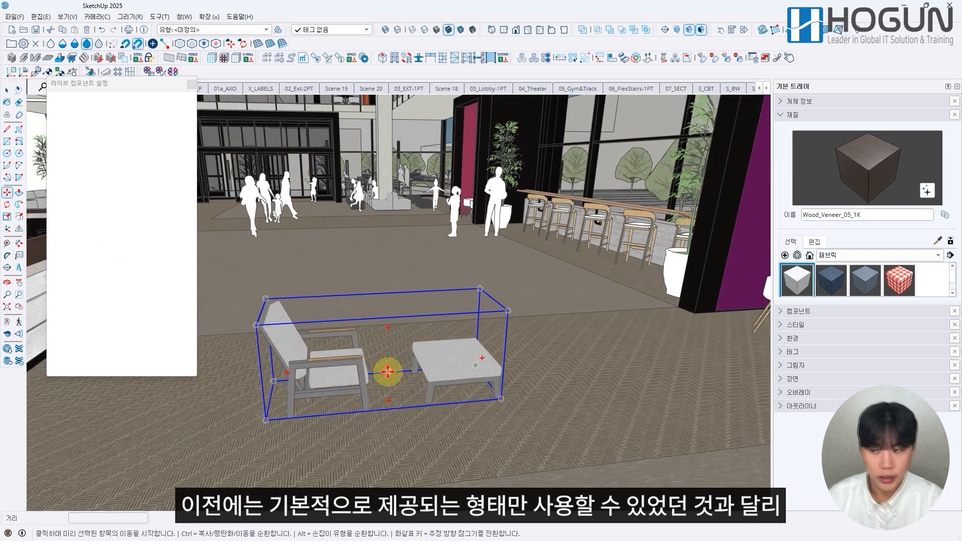
pyautogui.moveTo(389, 363)
pyautogui.mouseDown(button='middle')
pyautogui.moveTo(332, 369)
pyautogui.moveTo(431, 364)
pyautogui.moveTo(404, 360)
pyautogui.mouseUp(button='middle')
pyautogui.press('m')
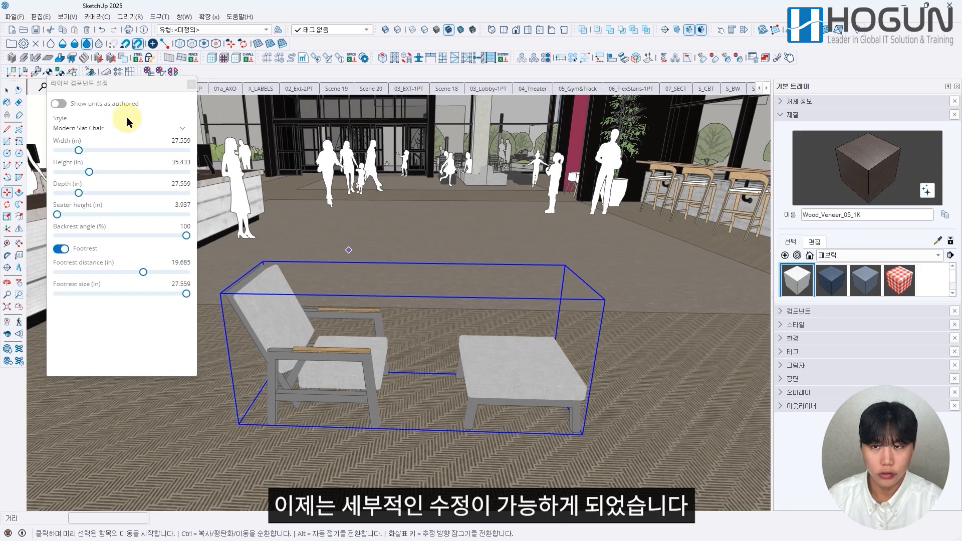
pyautogui.click(59, 103)
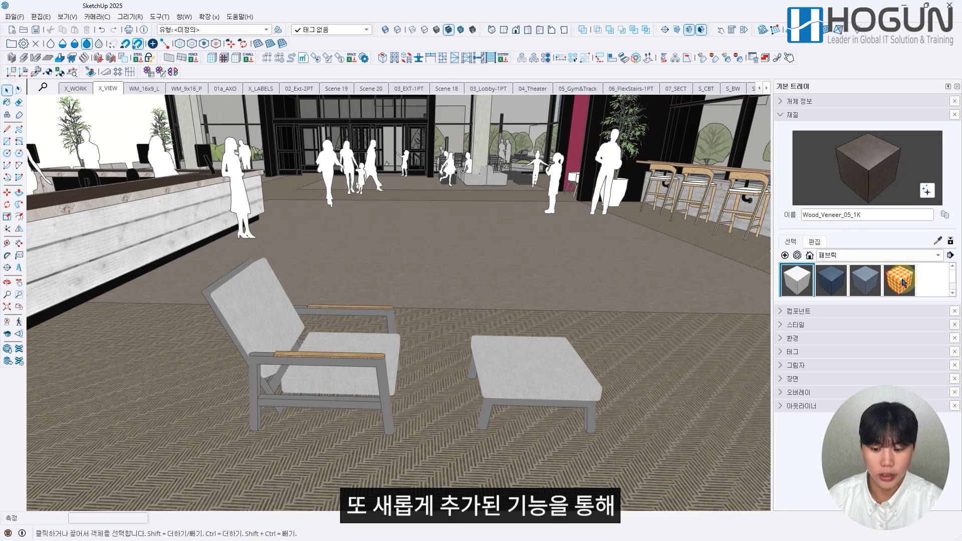
# Paint the lounge seat and footrest cushions with the red checkered Fabric_08_1K material and open the seat component for editing
pyautogui.click(902, 282)
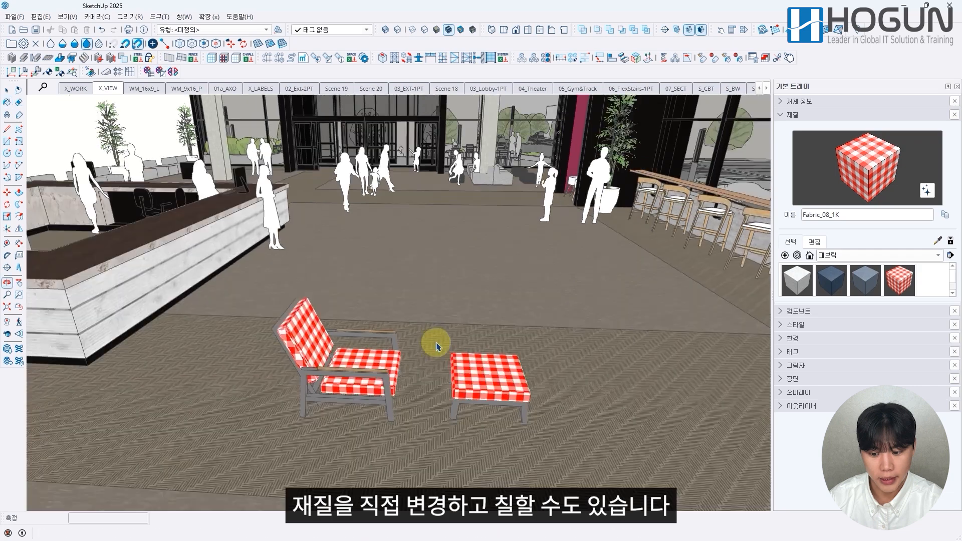
pyautogui.doubleClick(379, 358)
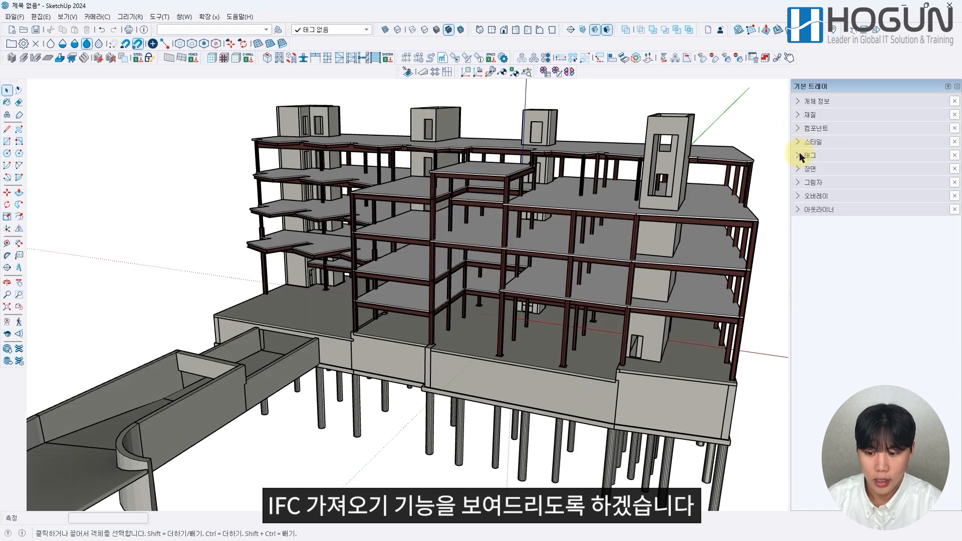
# In SketchUp 2024, show the imported IFC model's tags and expand IFC_Test.ifc in the Outliner down to its building storeys
pyautogui.click(804, 156)
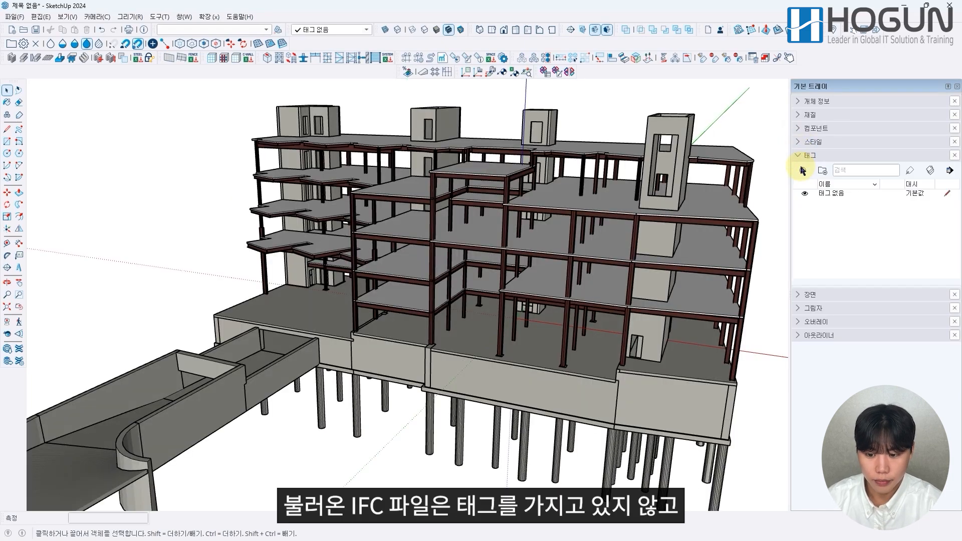
pyautogui.click(799, 335)
pyautogui.scroll(-3, 821, 380)
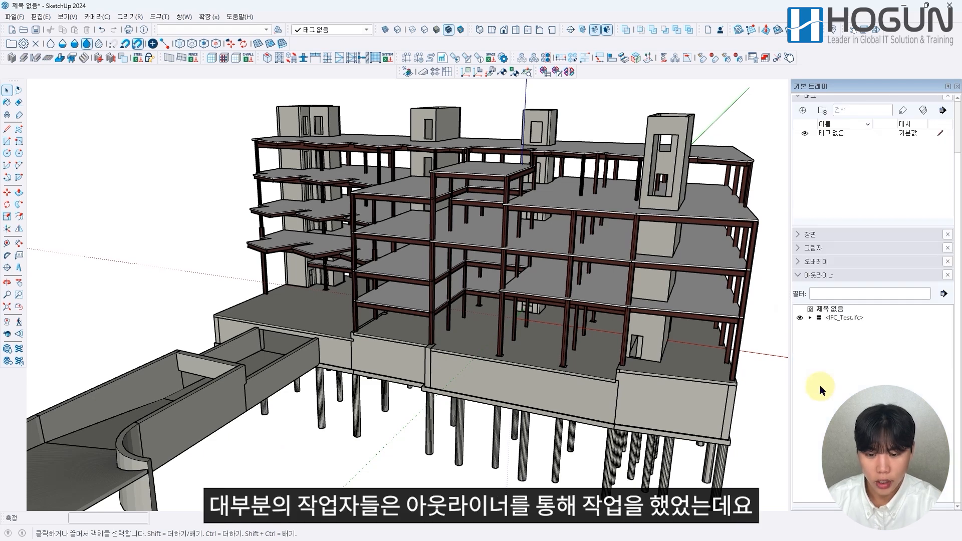
pyautogui.click(810, 319)
pyautogui.click(819, 326)
pyautogui.click(828, 335)
pyautogui.click(837, 344)
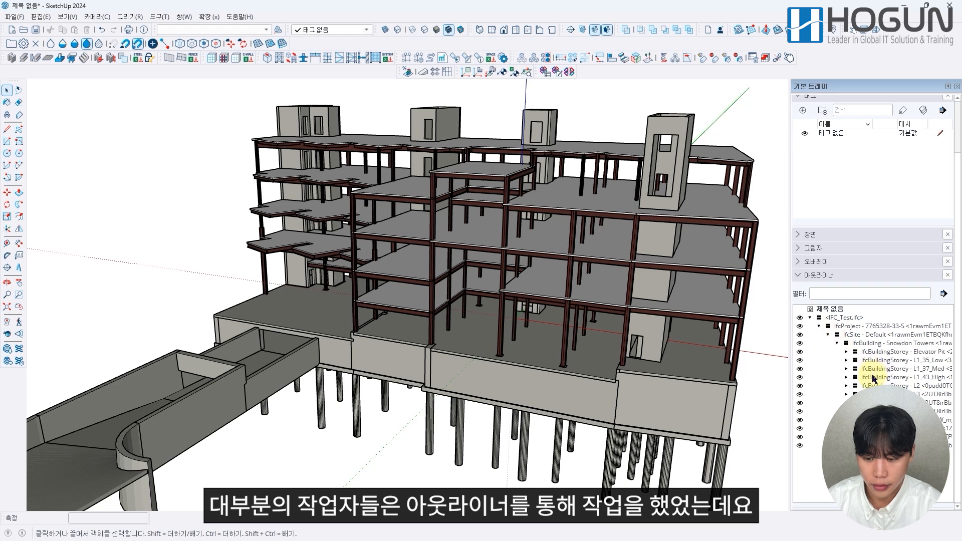
# Hide the building storeys L1_37_Med and L2, plus the storey two entries below L2, in the Outliner
pyautogui.click(800, 369)
pyautogui.click(800, 386)
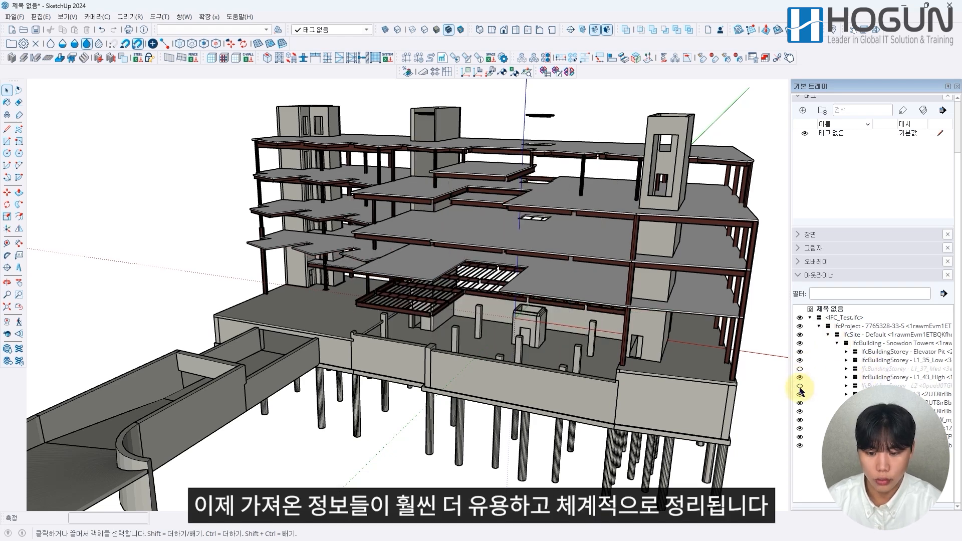
pyautogui.click(800, 402)
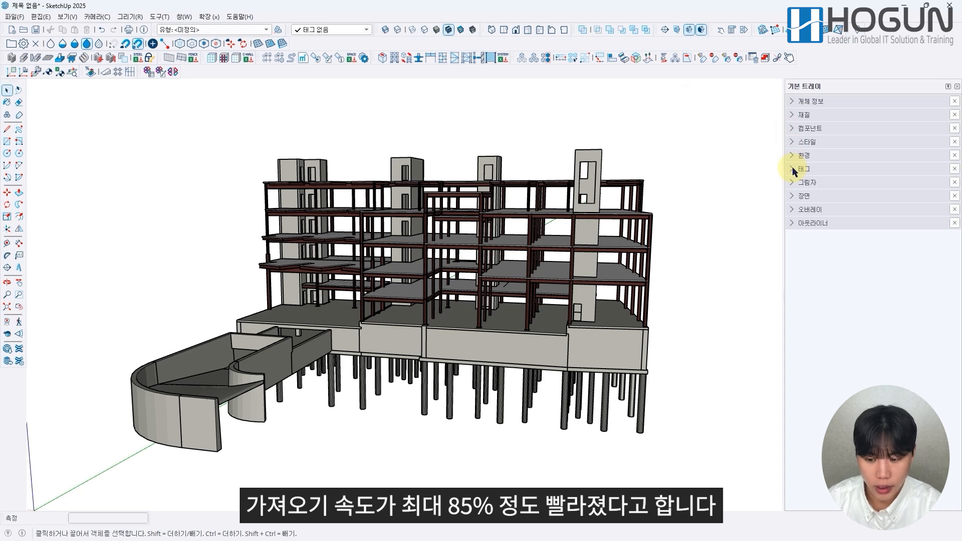
# In SketchUp 2025, show the same IFC model's tags, turn on color by tag, and examine the colored building elements
pyautogui.click(793, 170)
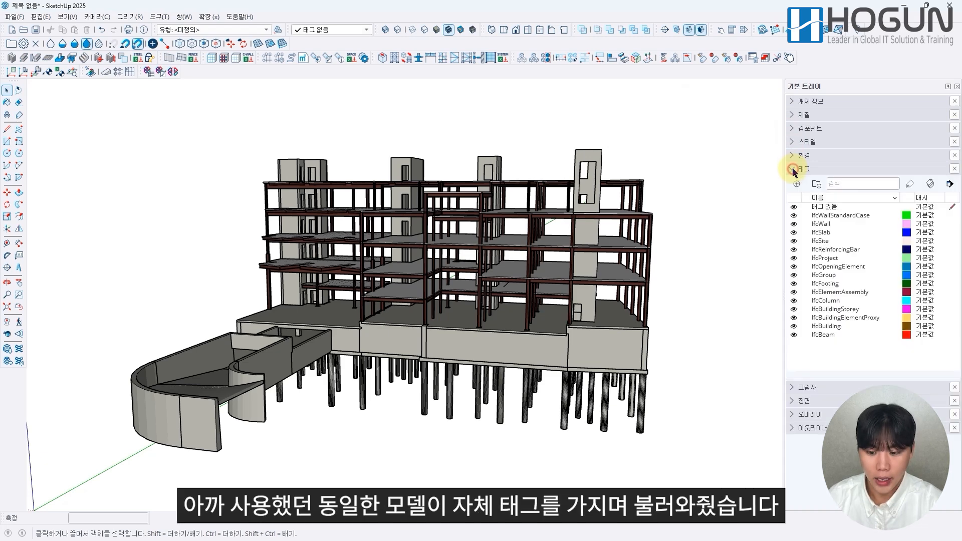
pyautogui.click(932, 186)
pyautogui.moveTo(675, 269); pyautogui.dragTo(75, 311, button='middle')
pyautogui.moveTo(570, 265); pyautogui.dragTo(263, 171, button='middle')
pyautogui.scroll(2, 485, 227)
pyautogui.scroll(1, 412, 235)
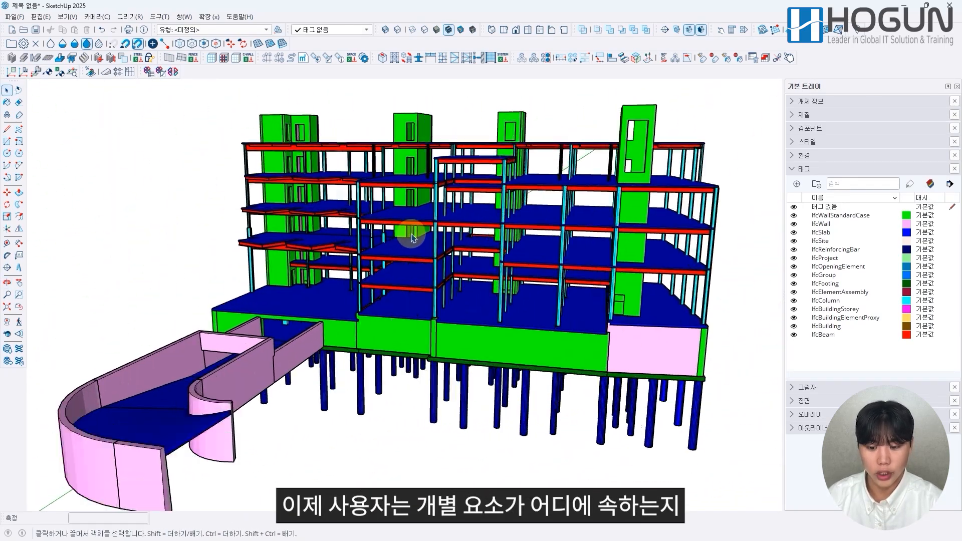
pyautogui.scroll(1, 412, 236)
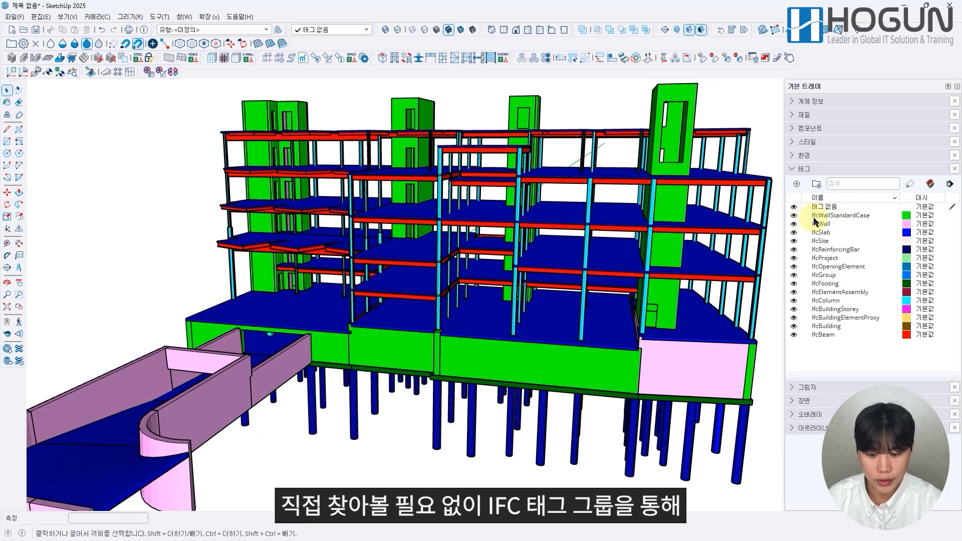
# Hide the IfcWall, IfcSlab and IfcColumn tags one by one and turn them back on to compare the building elements
pyautogui.click(794, 224)
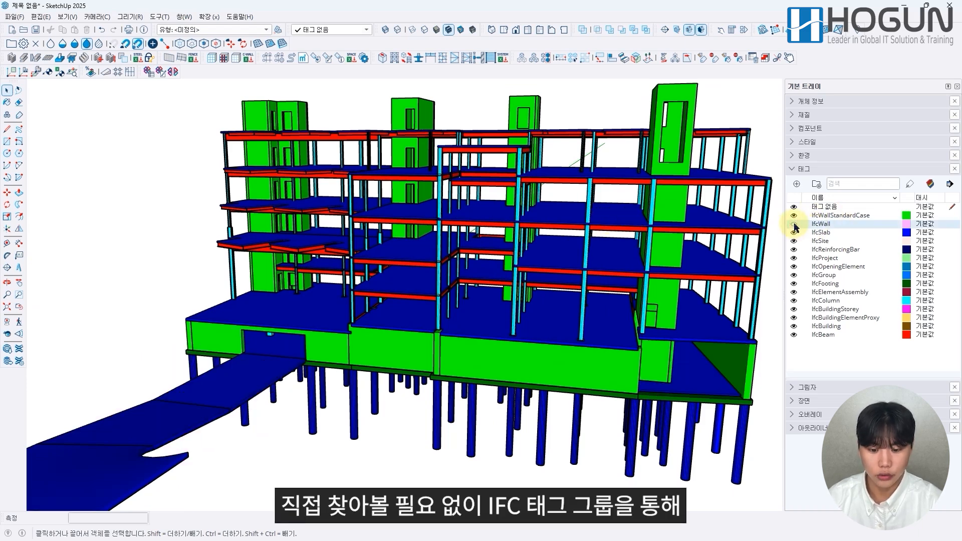
pyautogui.click(793, 225)
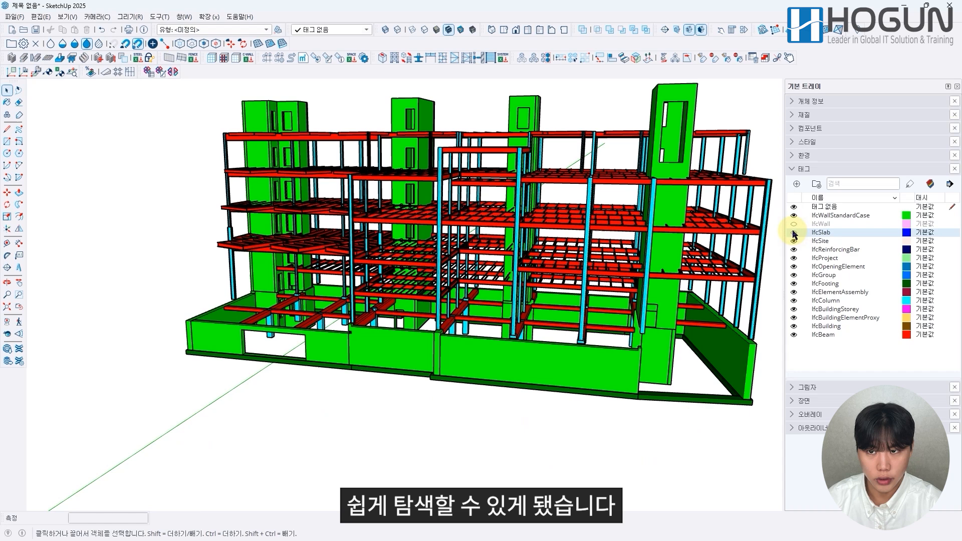
pyautogui.click(794, 232)
pyautogui.click(794, 302)
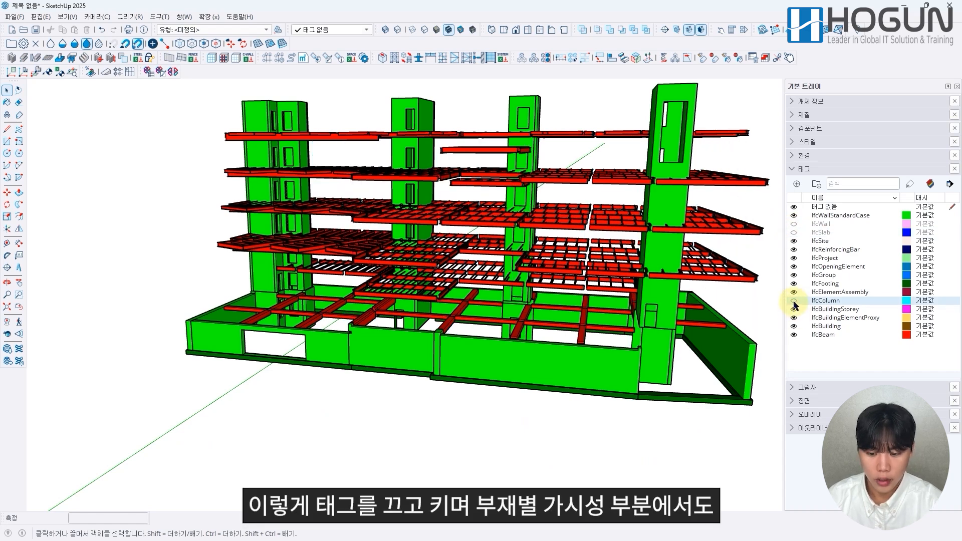
pyautogui.click(793, 301)
pyautogui.click(794, 224)
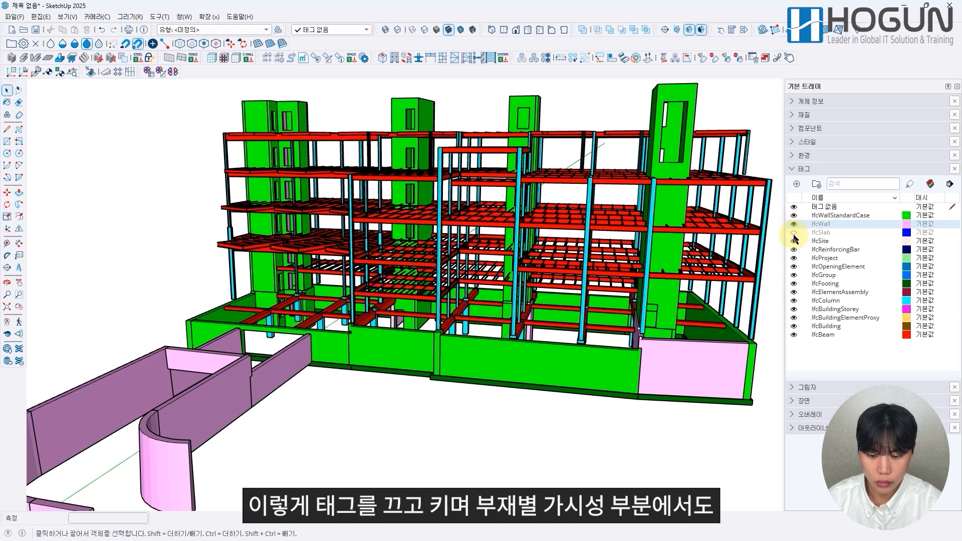
pyautogui.click(794, 232)
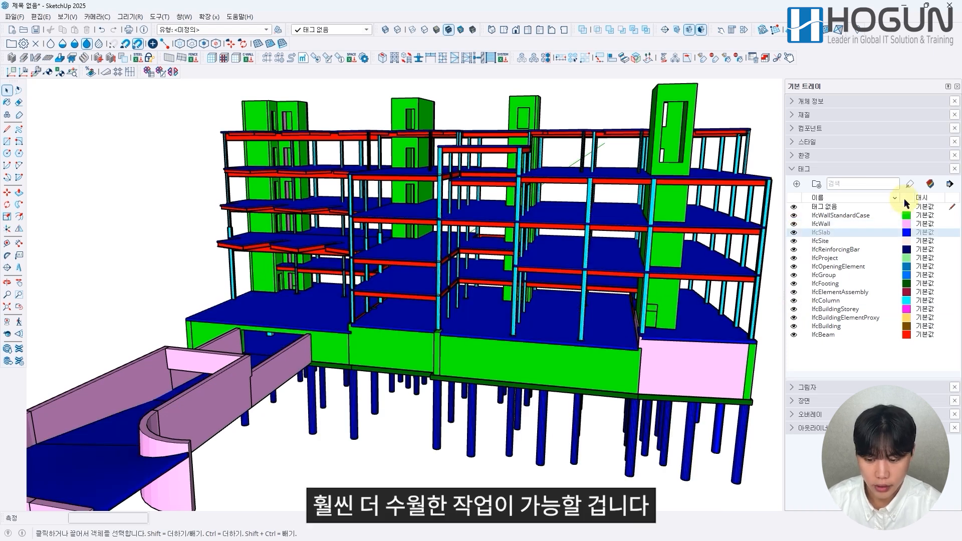
# Try an orange-brown color for the IfcSlab tag
pyautogui.click(907, 233)
pyautogui.moveTo(395, 306)
pyautogui.mouseDown()
pyautogui.moveTo(409, 294)
pyautogui.moveTo(374, 301)
pyautogui.moveTo(404, 293)
pyautogui.mouseUp()
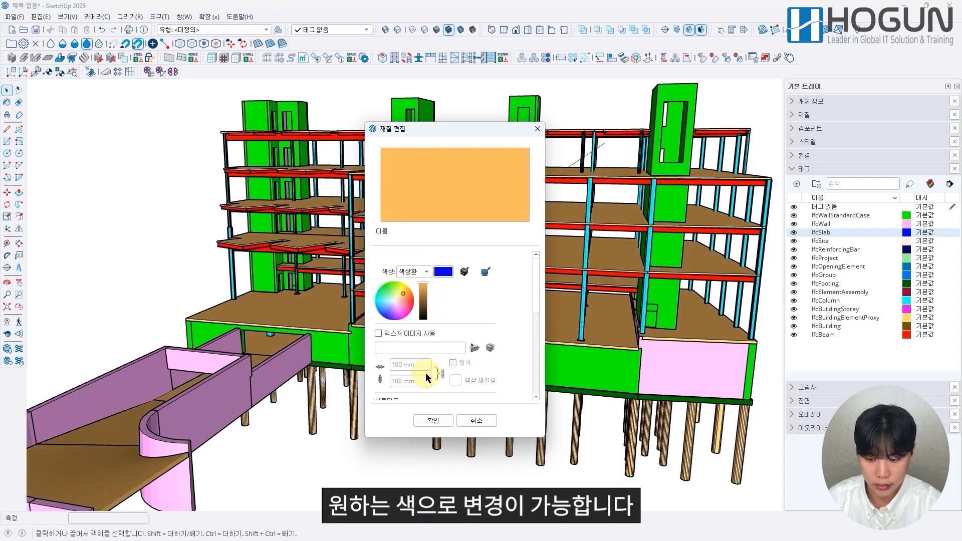
pyautogui.click(427, 424)
# Add a new tag named ifc and select it in the tag list
pyautogui.click(794, 184)
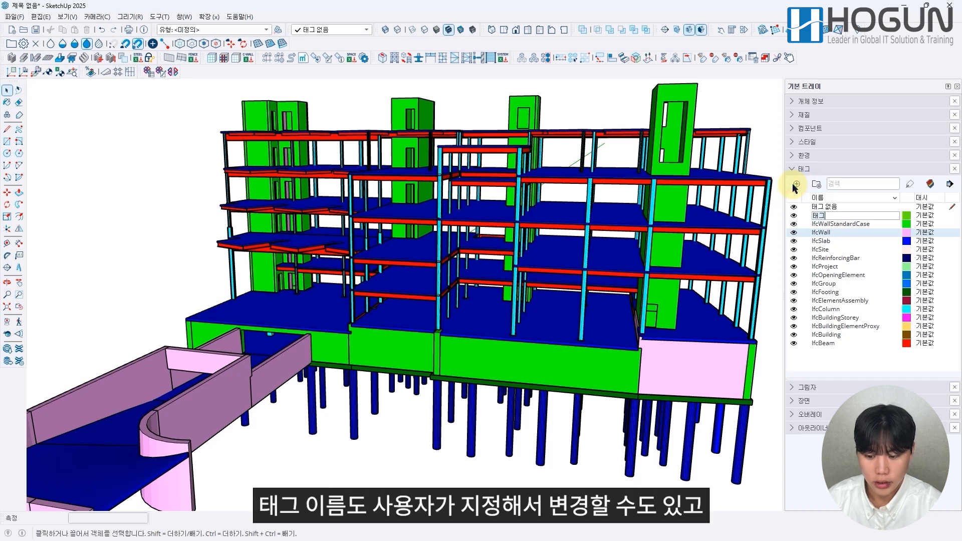
pyautogui.write('ifc')
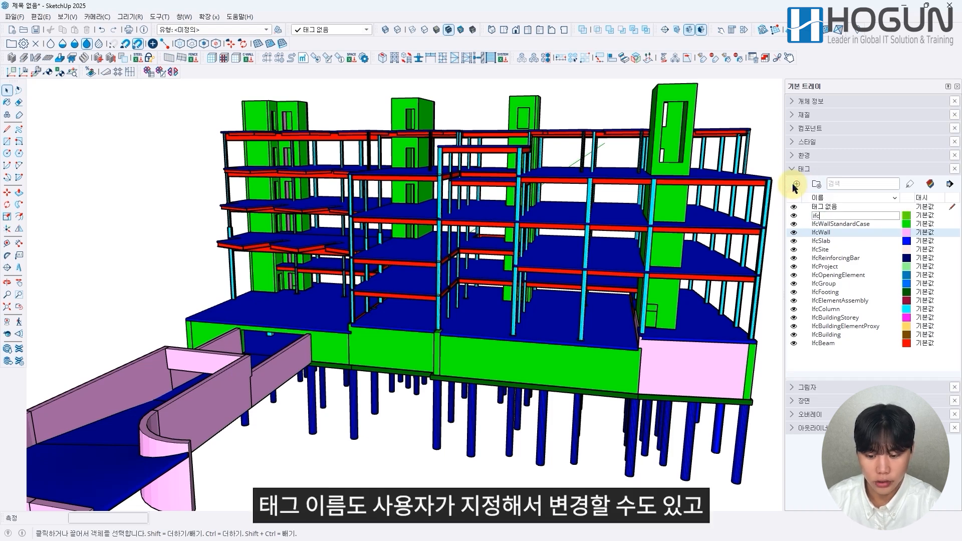
pyautogui.press('Return')
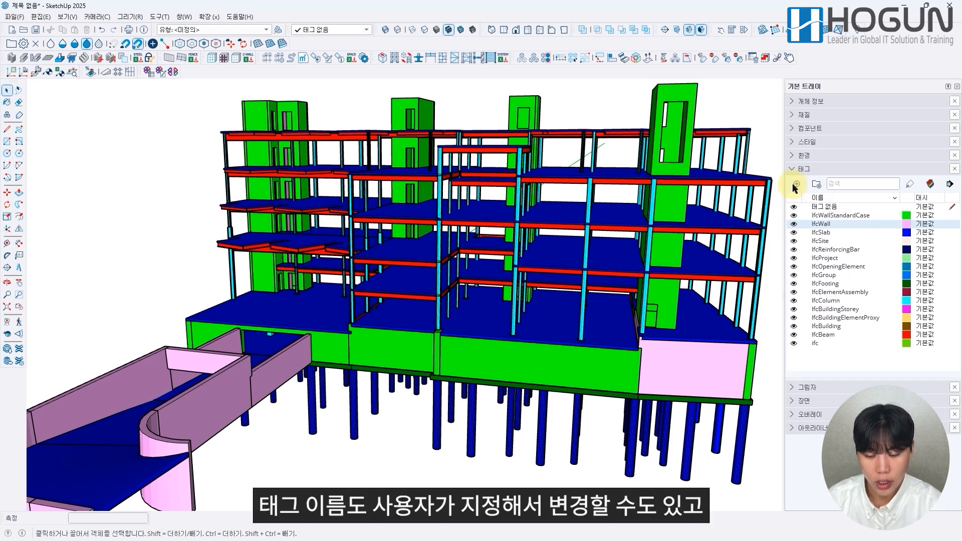
pyautogui.click(826, 344)
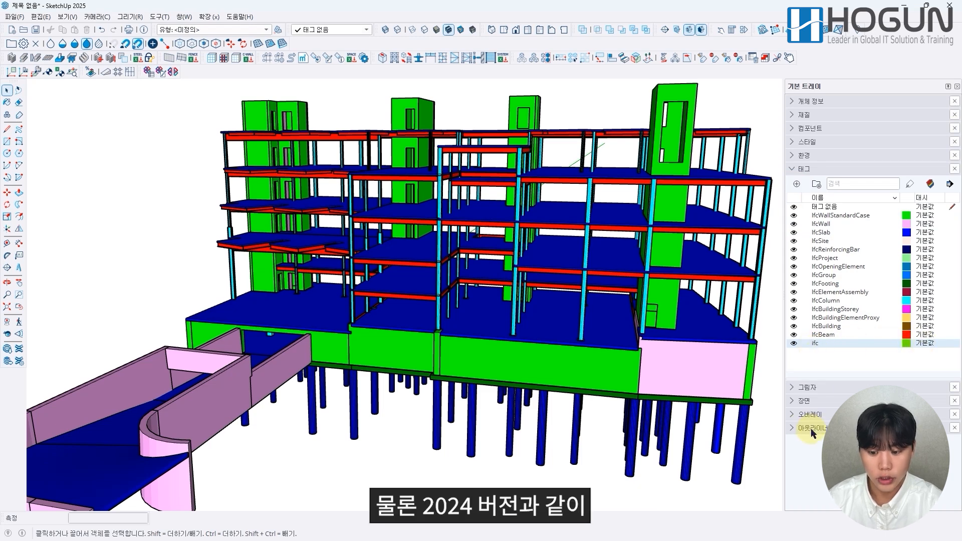
# Switch the L1_35_Low and L1_43_High storeys off and back on in the Outliner
pyautogui.click(794, 429)
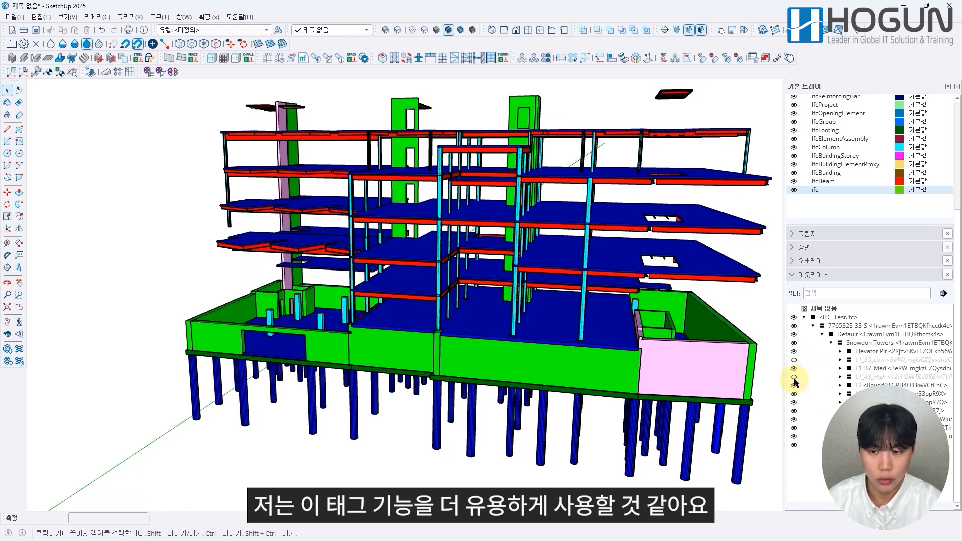
pyautogui.click(794, 378)
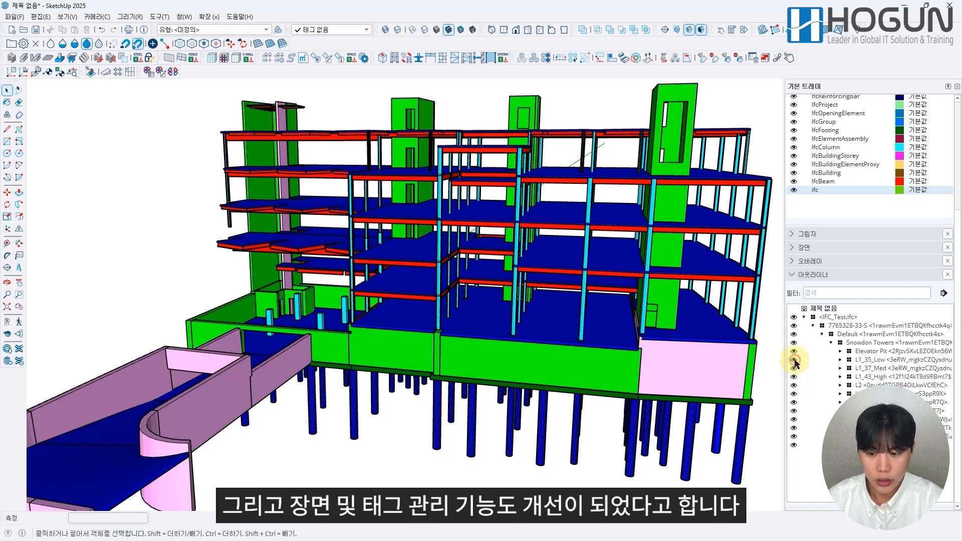
pyautogui.click(794, 361)
pyautogui.scroll(3, 836, 385)
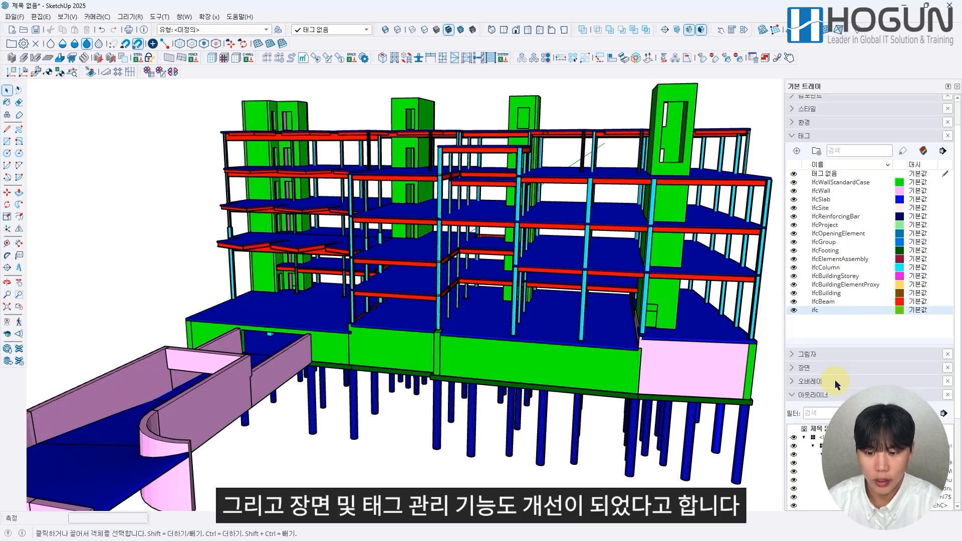
pyautogui.click(795, 396)
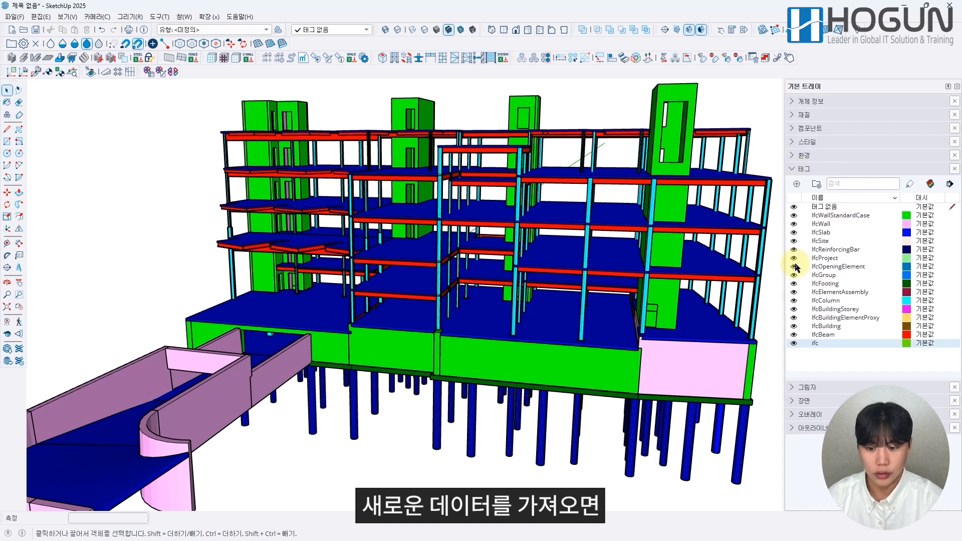
# Create a first scene from a close-up of the building's floors, saving the style changes as a new style
pyautogui.click(798, 402)
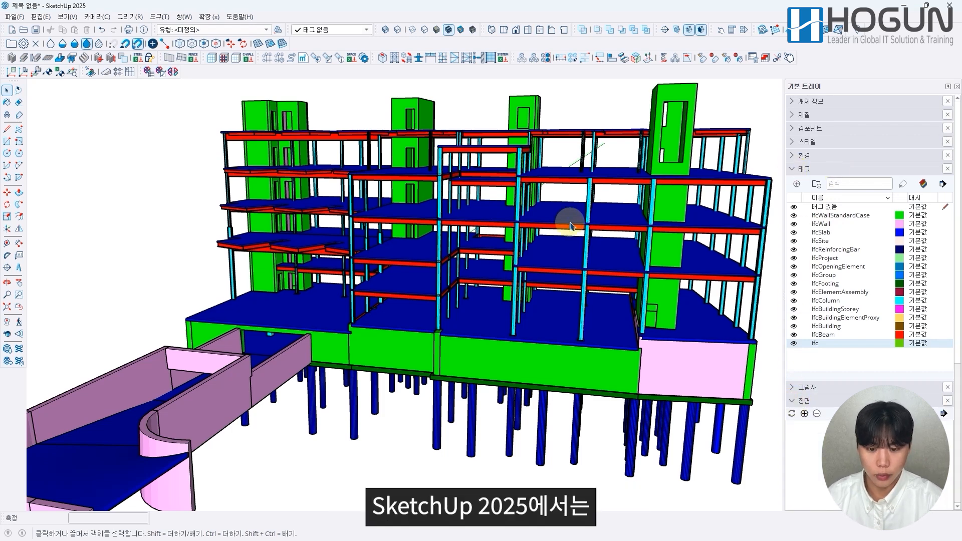
pyautogui.scroll(6, 568, 222)
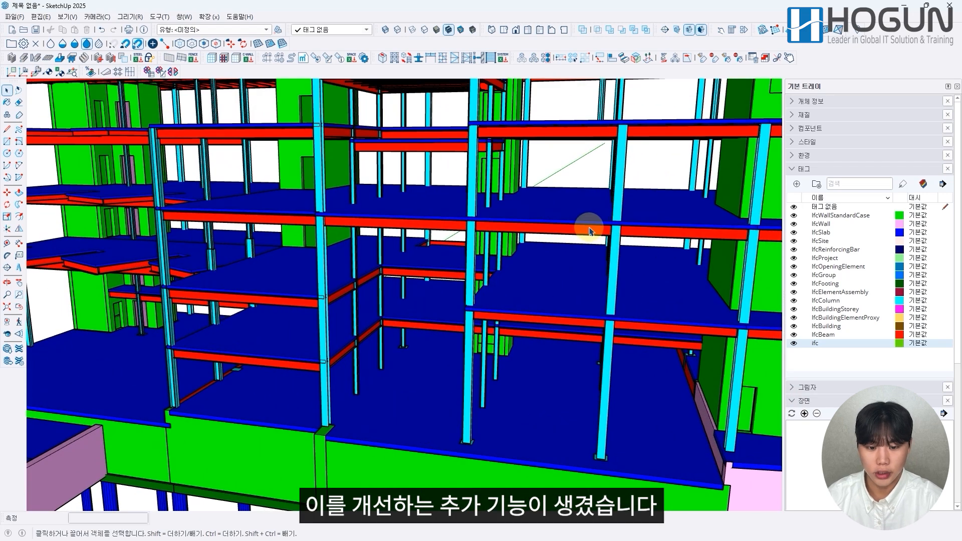
pyautogui.click(804, 413)
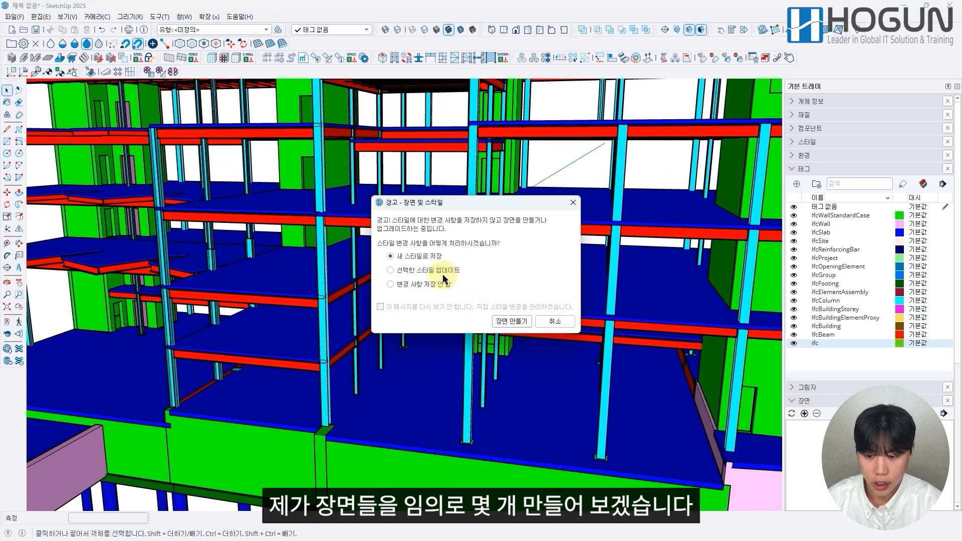
pyautogui.click(512, 321)
# Add two more scenes, each from a different orbited view of the building
pyautogui.moveTo(585, 264); pyautogui.dragTo(211, 248, button='middle')
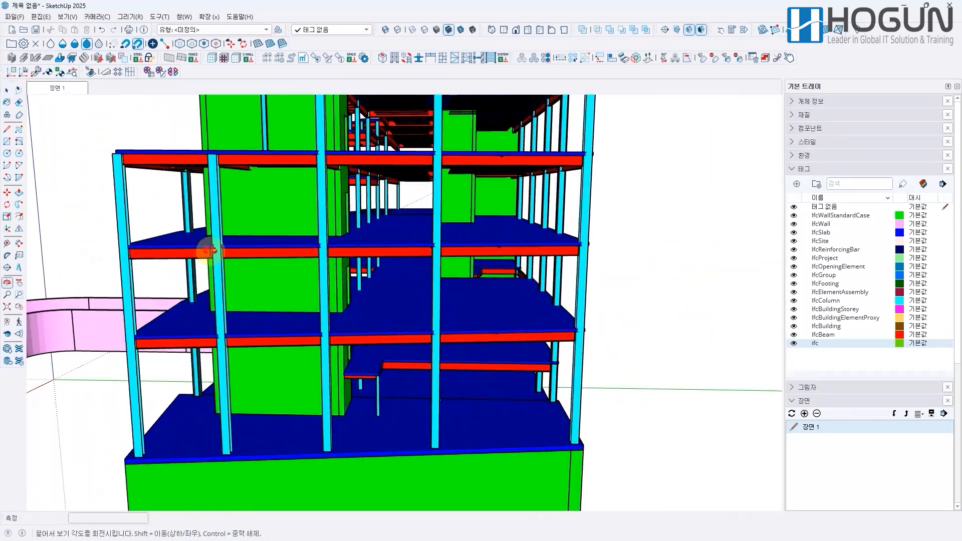
pyautogui.click(804, 413)
pyautogui.moveTo(642, 221); pyautogui.dragTo(496, 253, button='middle')
pyautogui.press('space')
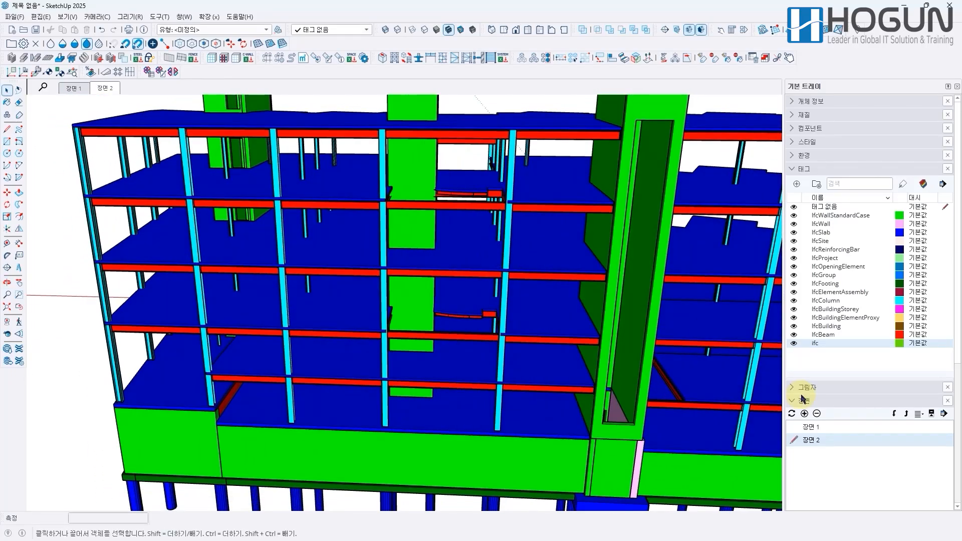
pyautogui.click(804, 413)
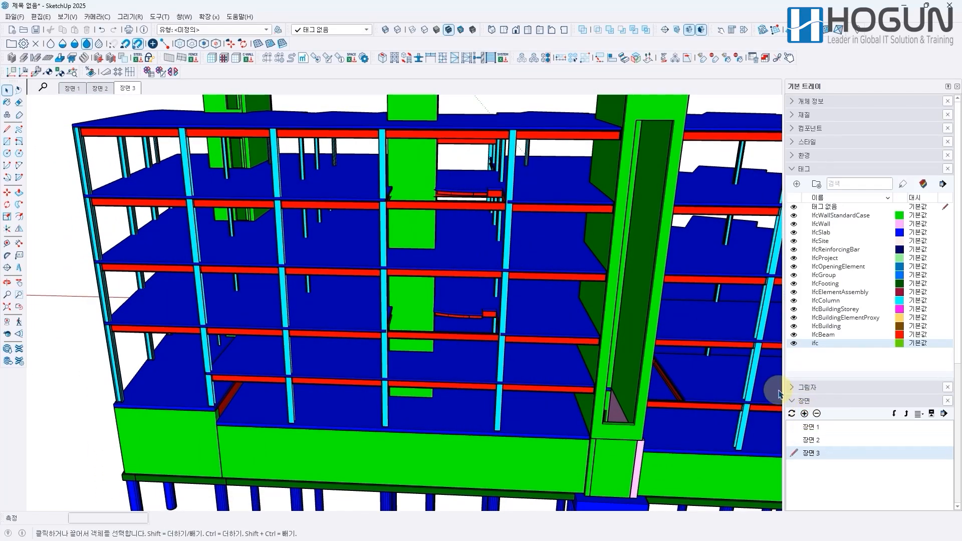
# Return to scene 1 by way of scene 2 and hide the IfcSlab and IfcWall tags
pyautogui.click(105, 91)
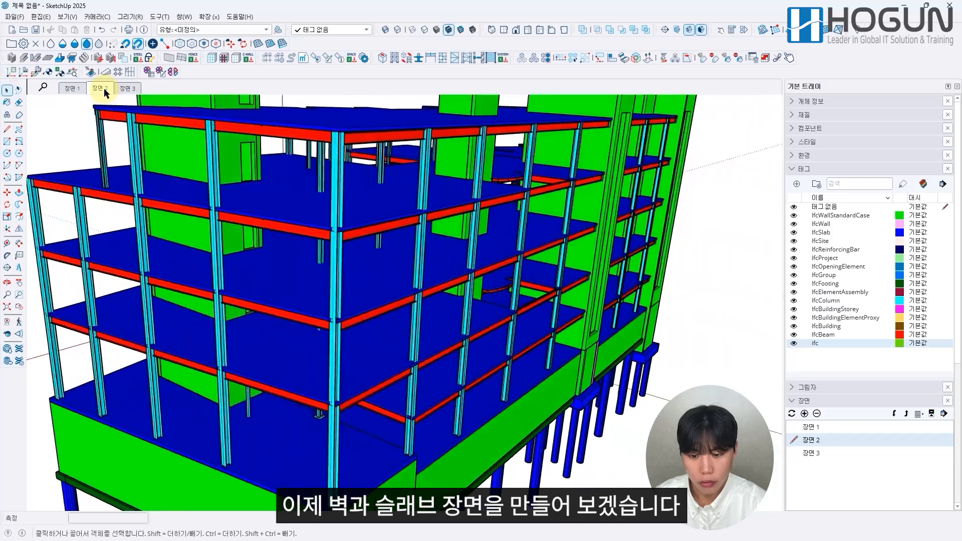
pyautogui.click(72, 88)
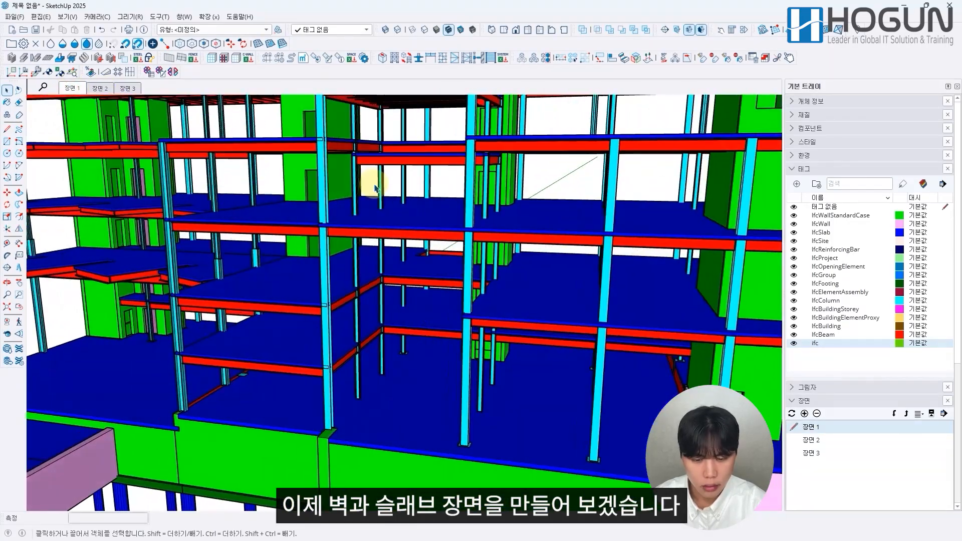
pyautogui.click(794, 233)
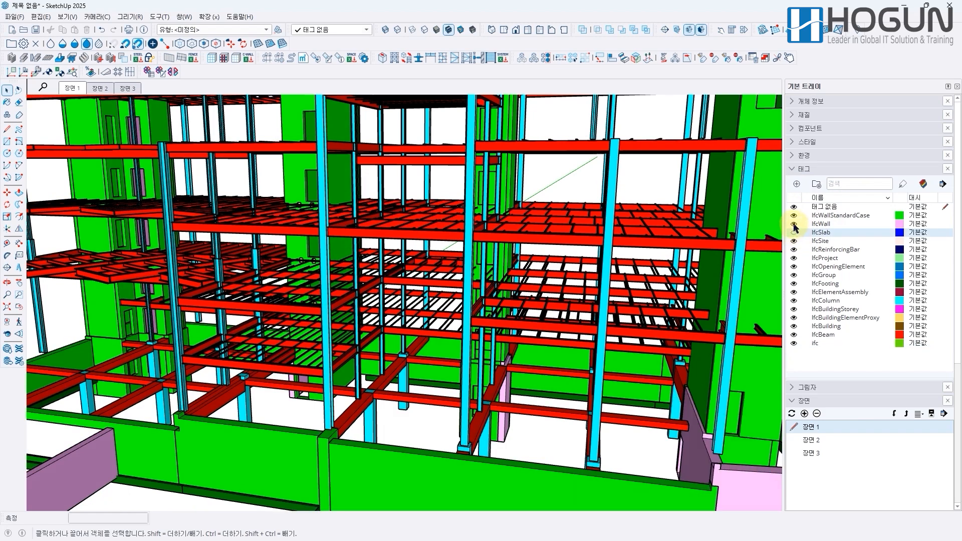
pyautogui.click(794, 224)
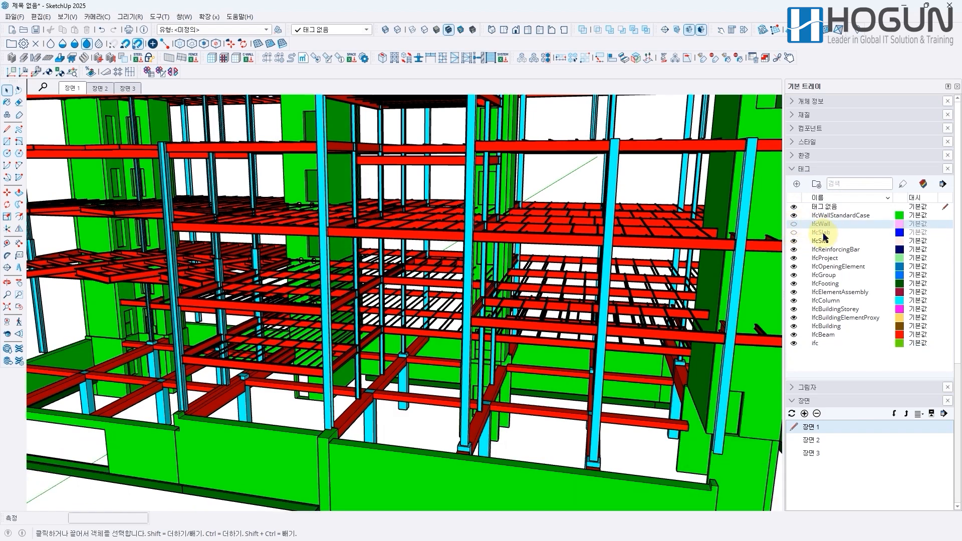
# Apply the IfcWall and IfcSlab tag visibility to scenes 1, 2 and 3 together and check it in scene 2
pyautogui.keyDown('shift'); pyautogui.click(823, 233); pyautogui.keyUp('shift')
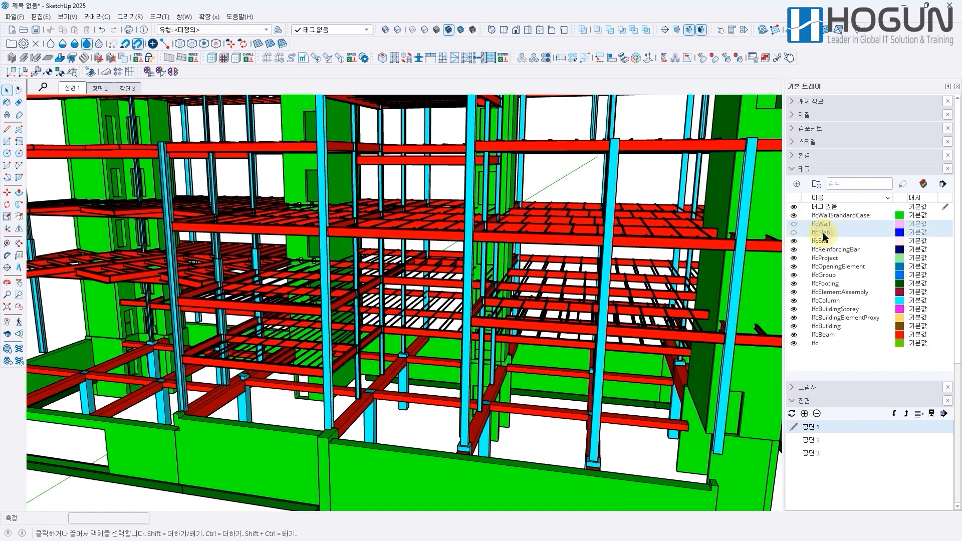
pyautogui.keyDown('shift'); pyautogui.click(822, 441); pyautogui.keyUp('shift')
pyautogui.keyDown('shift'); pyautogui.click(817, 453); pyautogui.keyUp('shift')
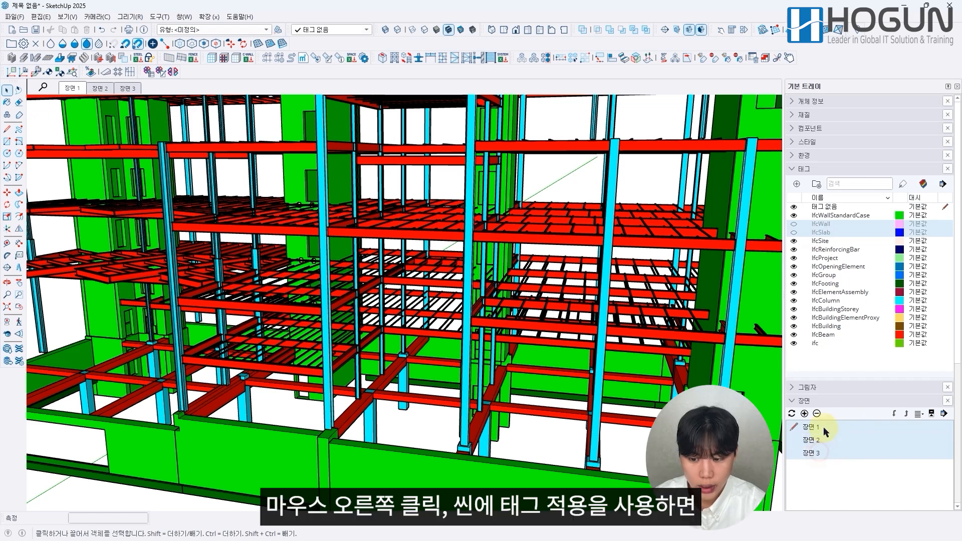
pyautogui.rightClick(828, 234)
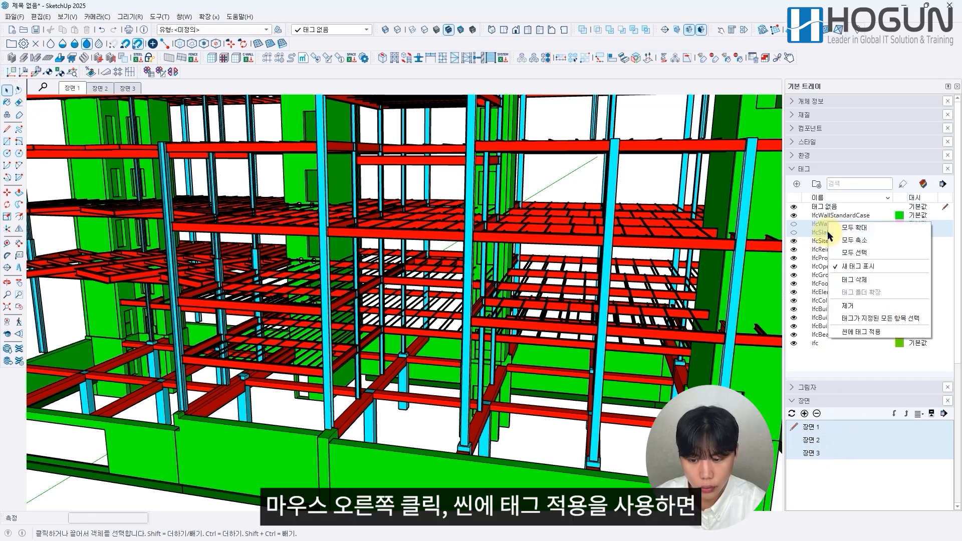
pyautogui.click(861, 333)
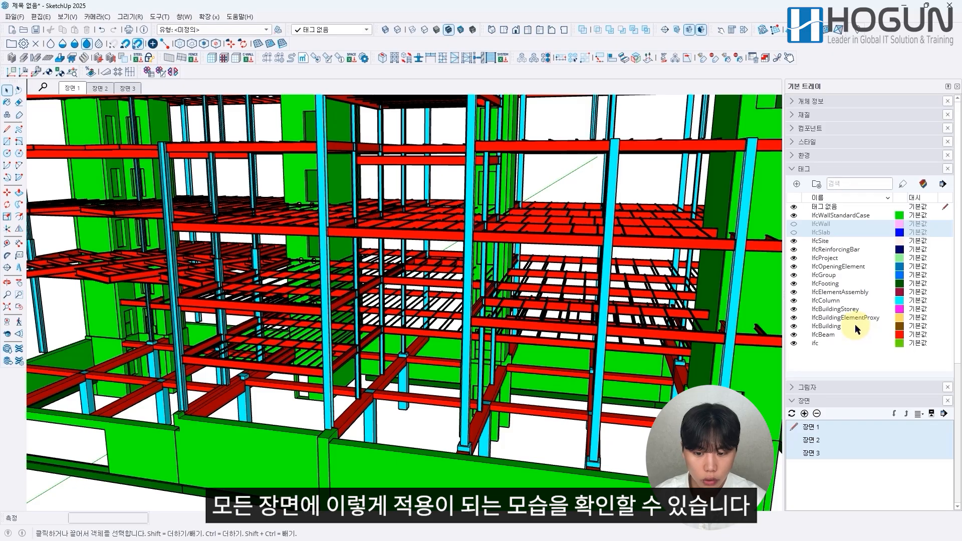
pyautogui.click(99, 88)
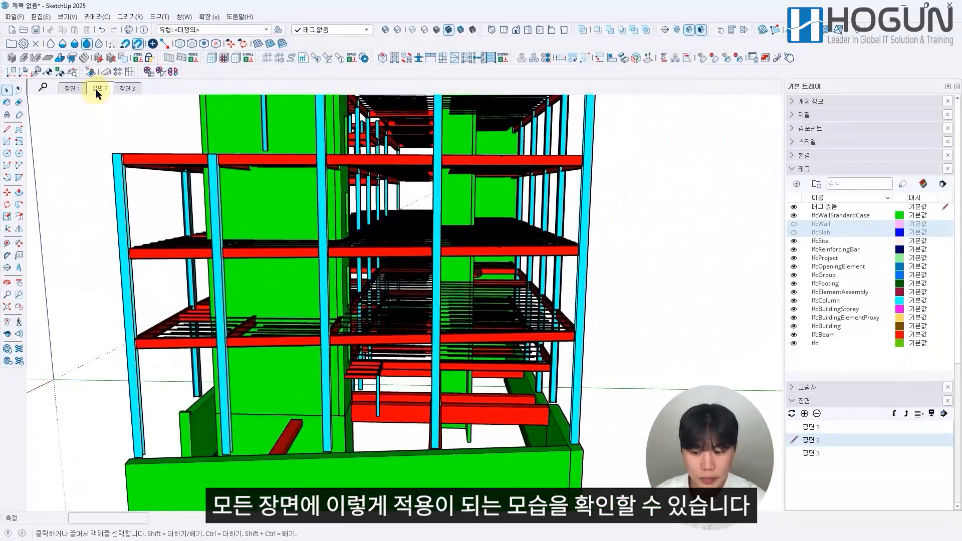
# In scene 3, make the IfcWall and IfcSlab tags visible again and update the scene
pyautogui.click(122, 90)
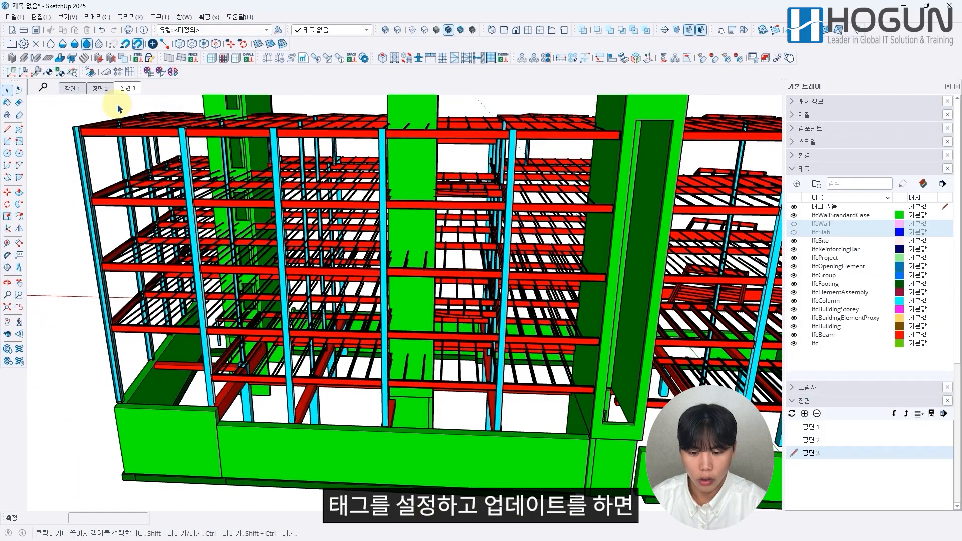
pyautogui.click(794, 224)
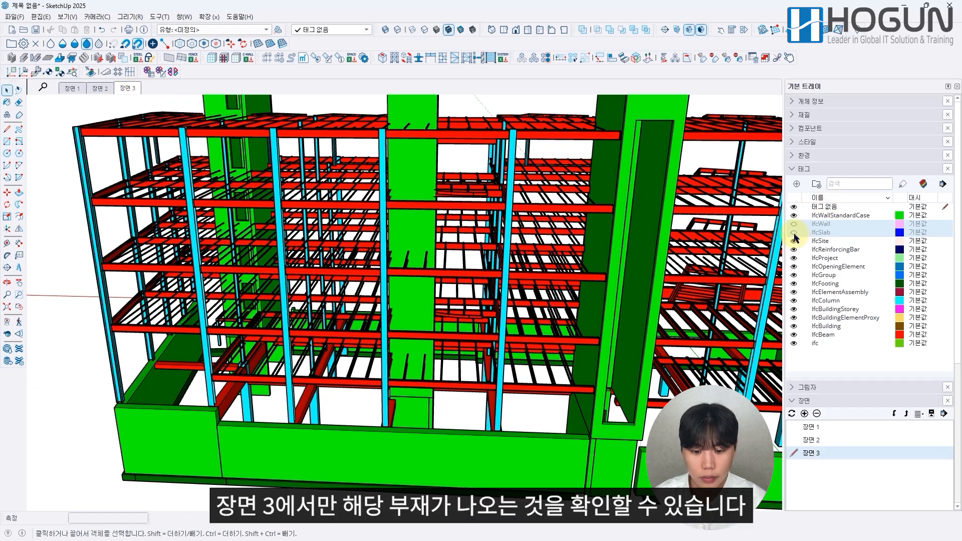
pyautogui.click(794, 232)
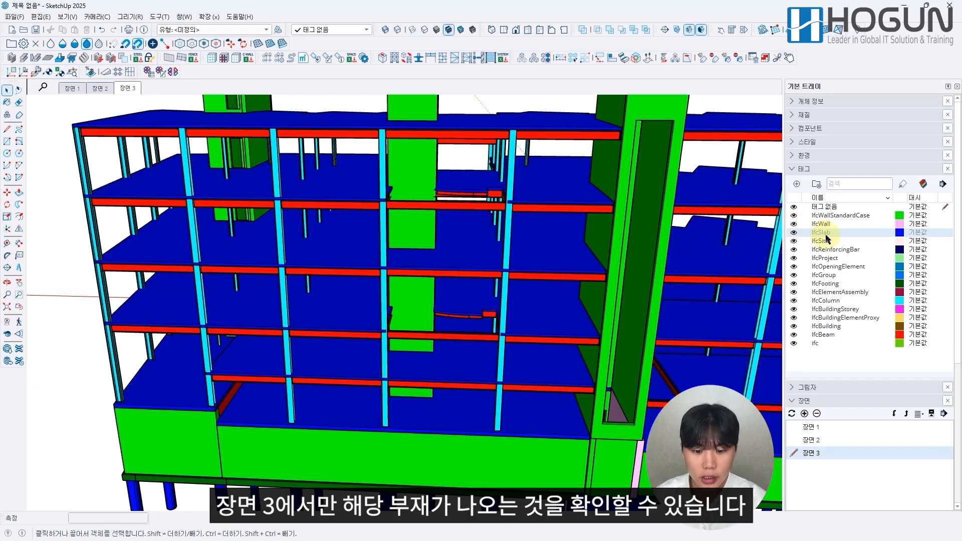
pyautogui.click(129, 89)
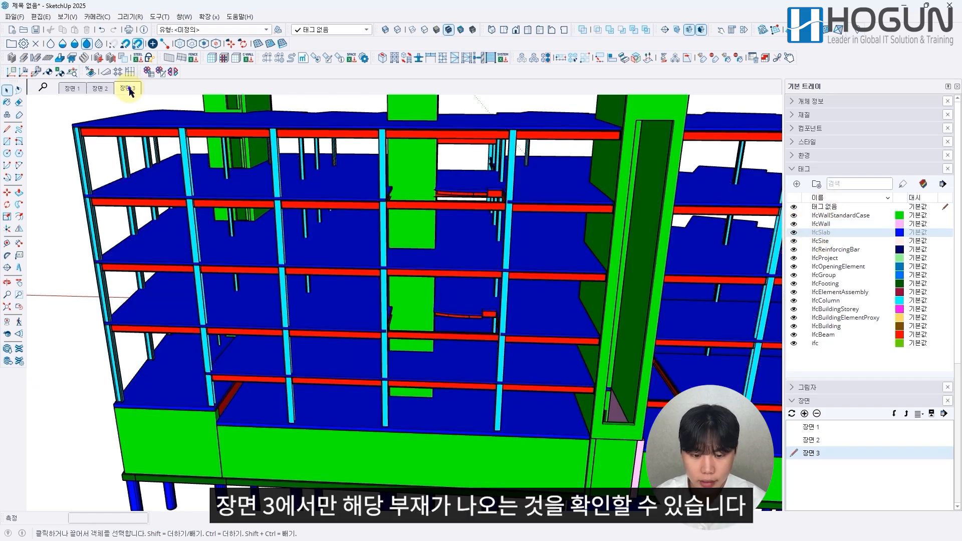
pyautogui.rightClick(129, 90)
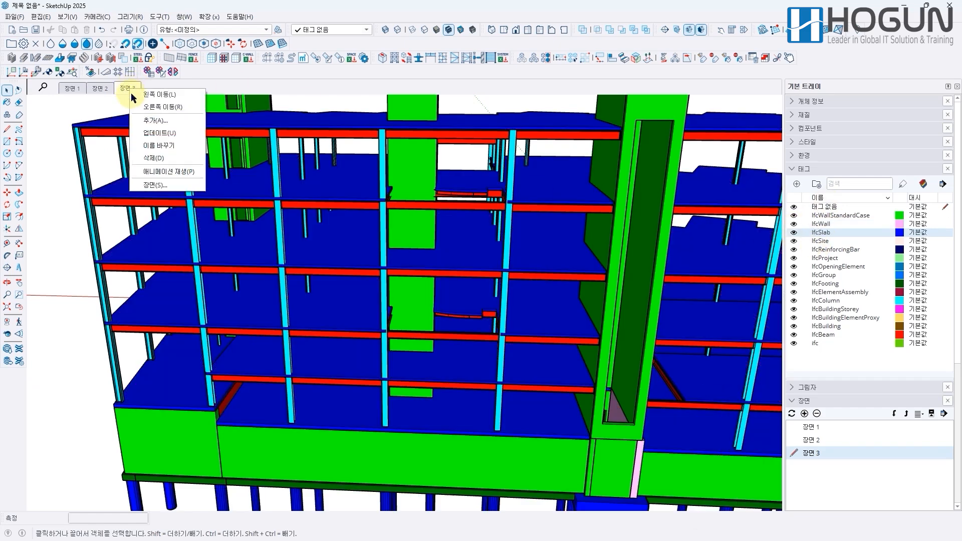
pyautogui.click(159, 133)
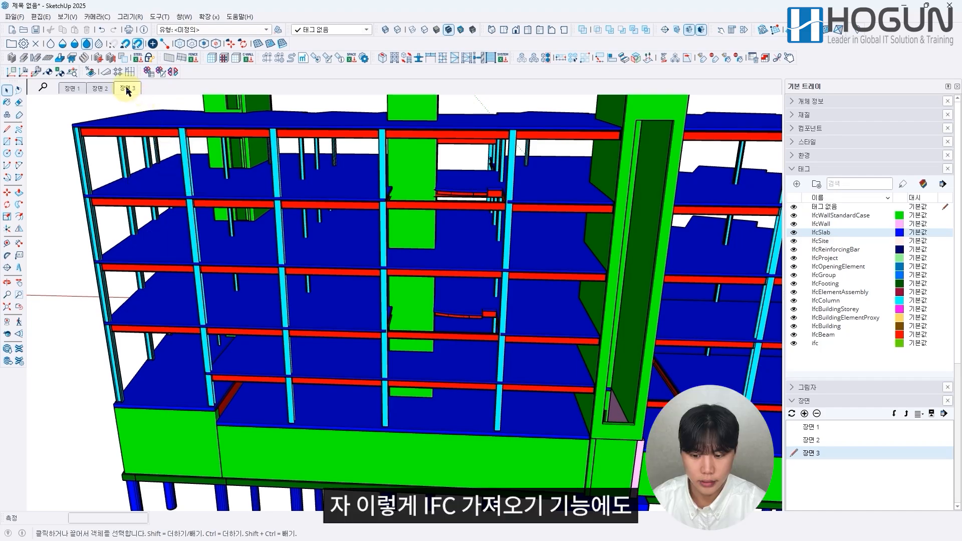
# Switch through scenes 2, 1 and 3 to compare their tag visibility
pyautogui.click(103, 89)
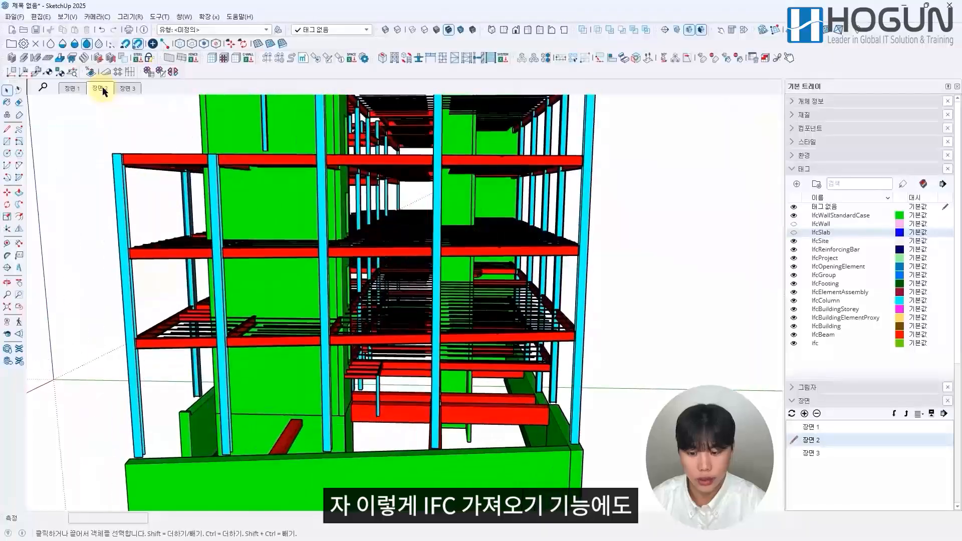
pyautogui.click(67, 89)
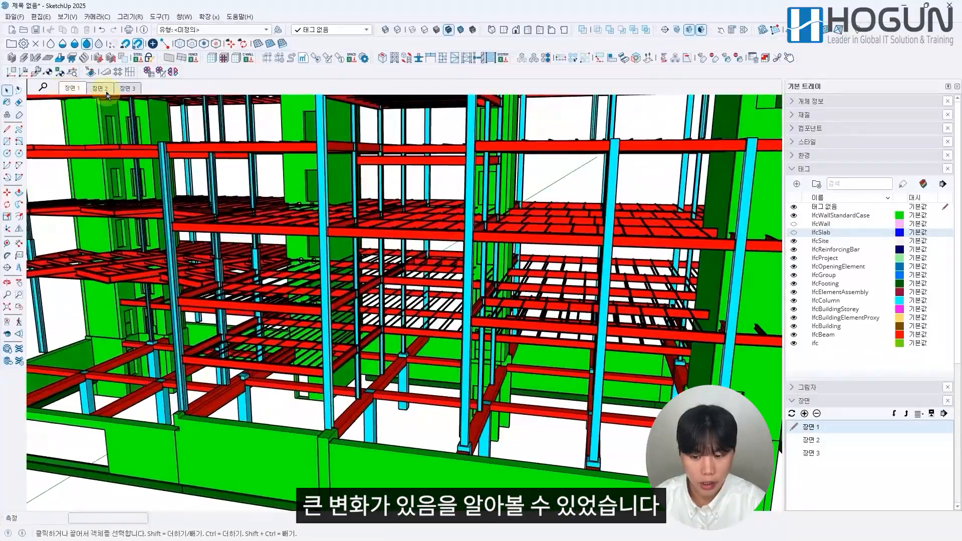
pyautogui.click(127, 90)
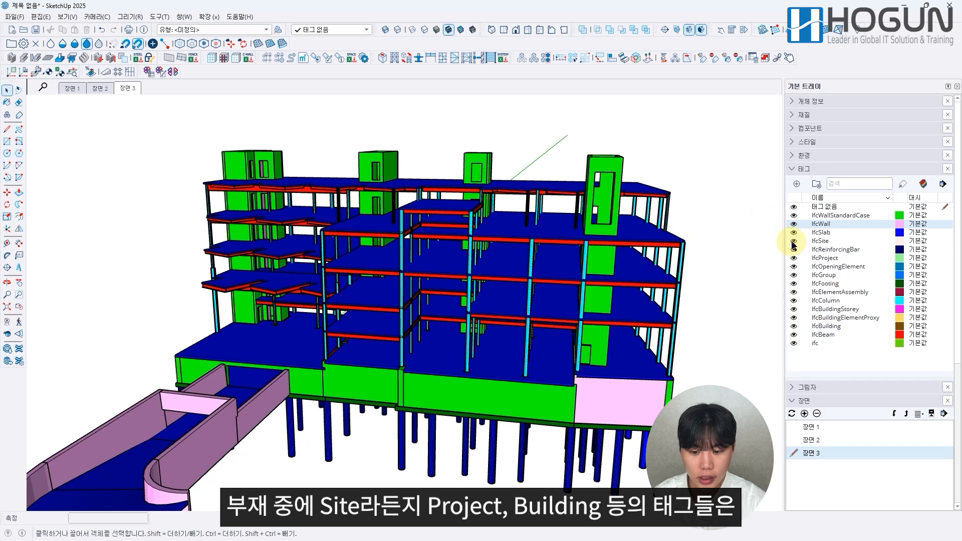
# Hide and show the higher-level IfcSite and IfcProject tags one at a time to check their effect on the model
pyautogui.click(794, 243)
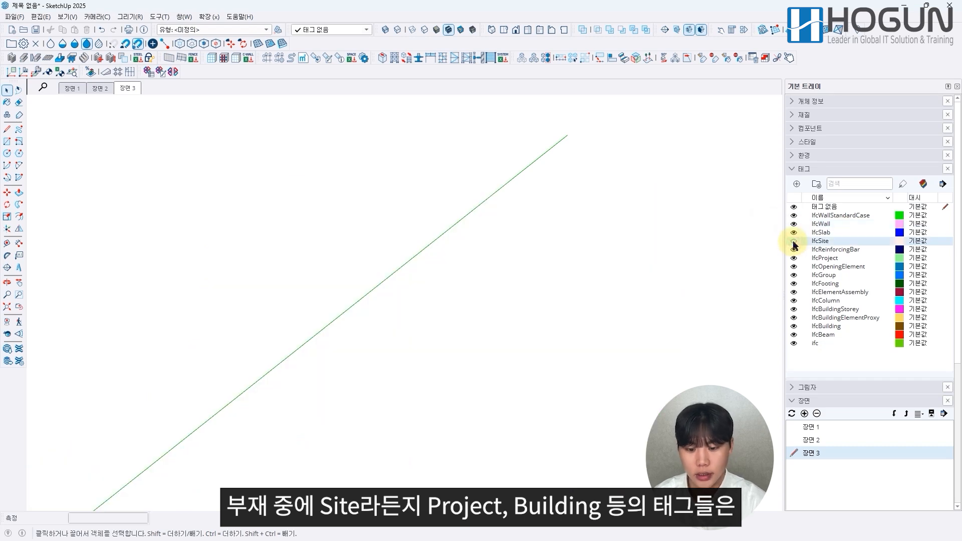
pyautogui.click(794, 242)
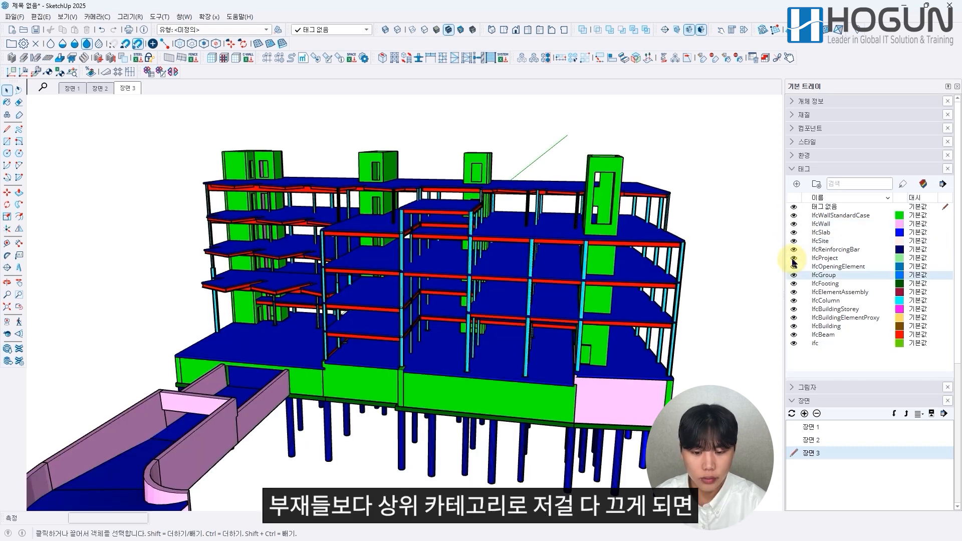
pyautogui.click(794, 259)
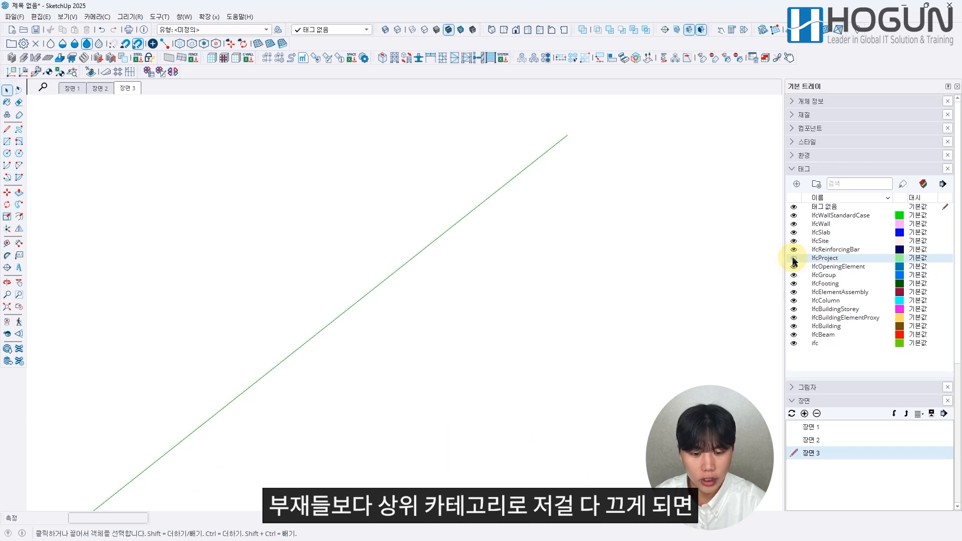
pyautogui.click(794, 259)
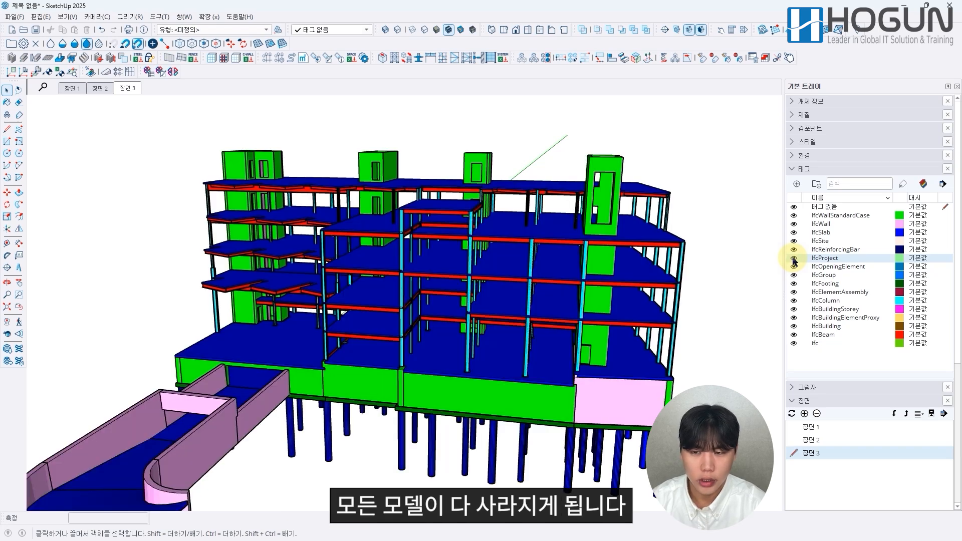
# Switch the IfcBuildingStorey and IfcBuilding tags off and back on in turn to check what each controls
pyautogui.click(794, 309)
pyautogui.click(795, 310)
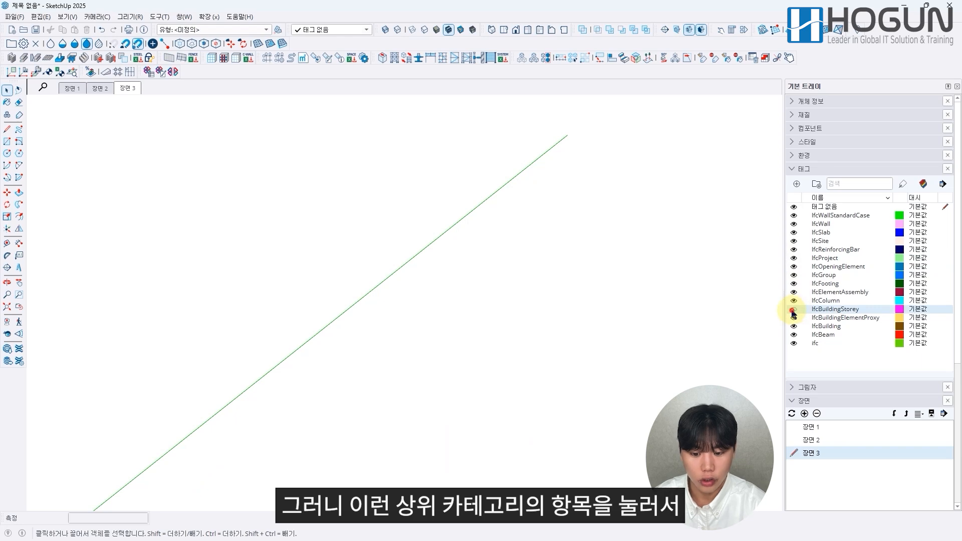
pyautogui.click(794, 309)
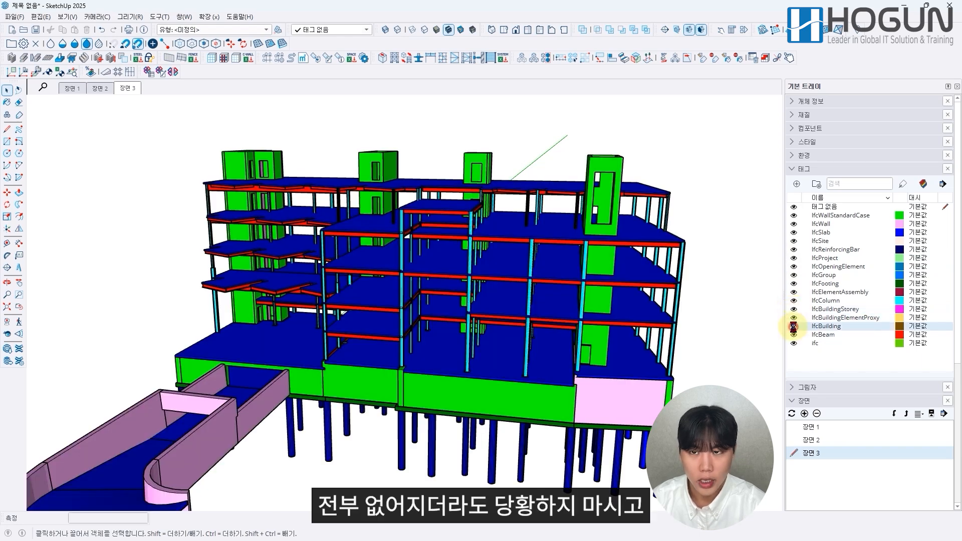
pyautogui.click(794, 326)
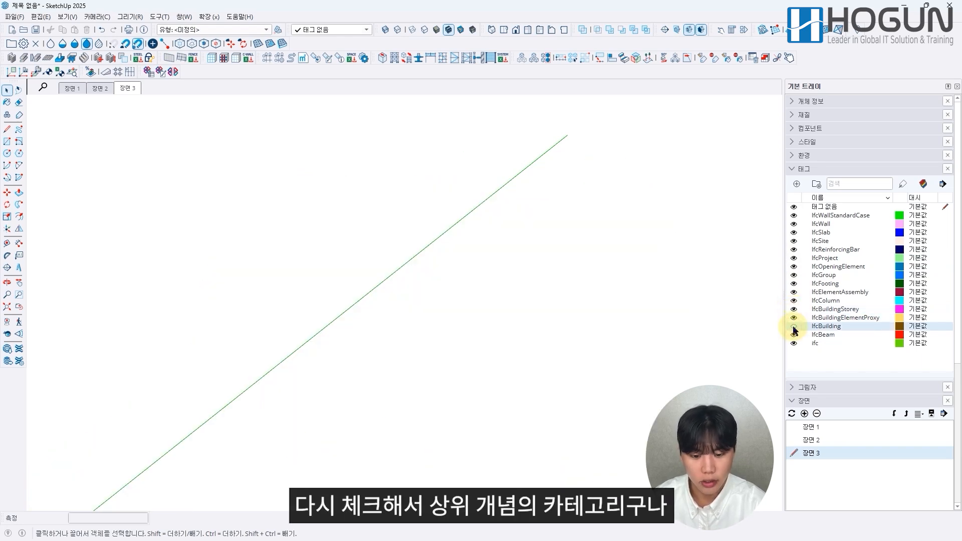
pyautogui.click(794, 326)
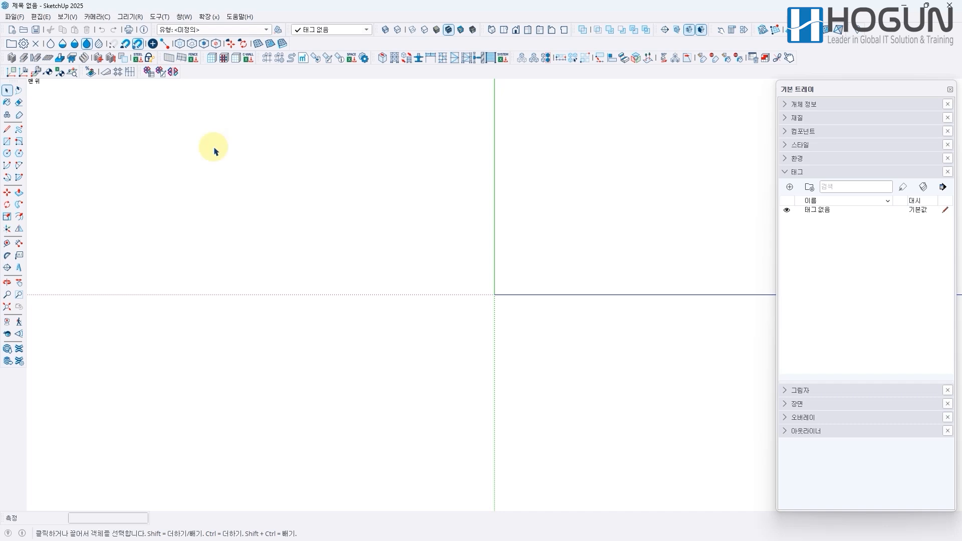
# Start importing the Revit file 레빗 샘플_2.rvt from the REVIT IMPORT folder into the empty model
pyautogui.click(15, 17)
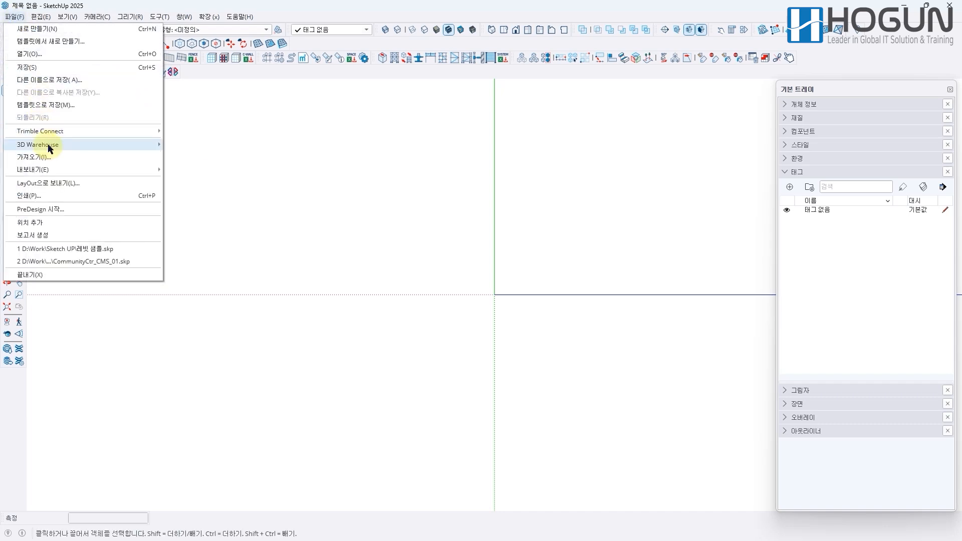
pyautogui.click(43, 157)
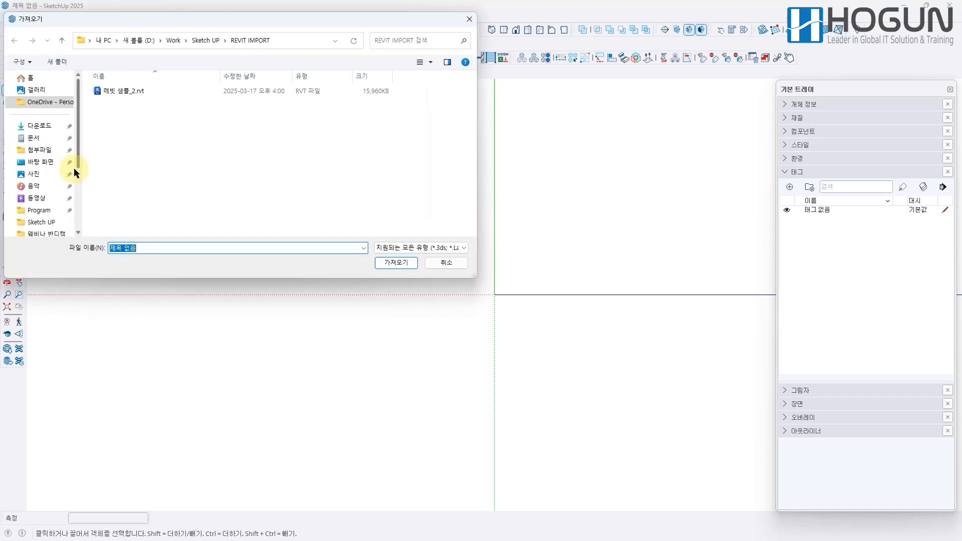
pyautogui.click(150, 92)
pyautogui.click(396, 263)
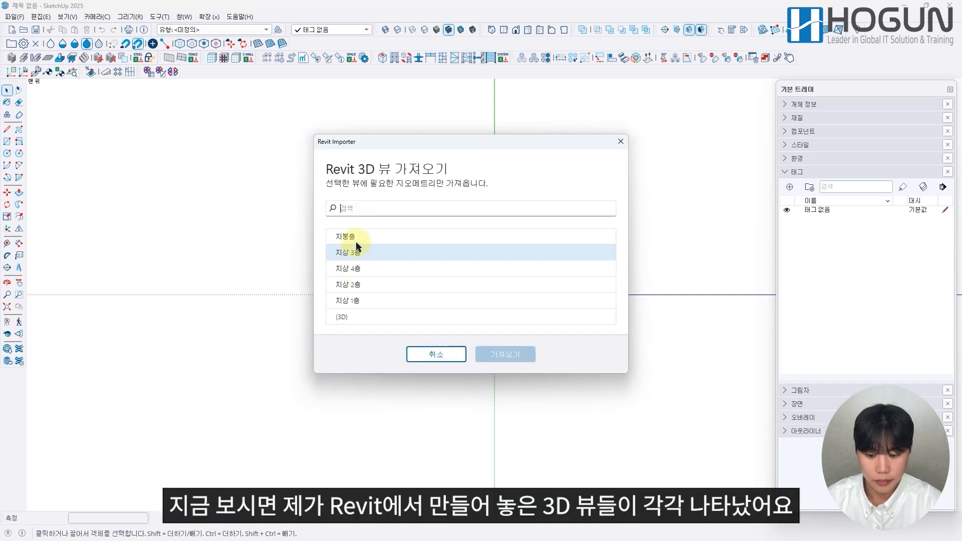
# Try the listed Revit 3D views, import only the 지붕층 view and dismiss the import results
pyautogui.click(351, 236)
pyautogui.keyDown('shift'); pyautogui.click(375, 253); pyautogui.keyUp('shift')
pyautogui.click(375, 258)
pyautogui.click(380, 270)
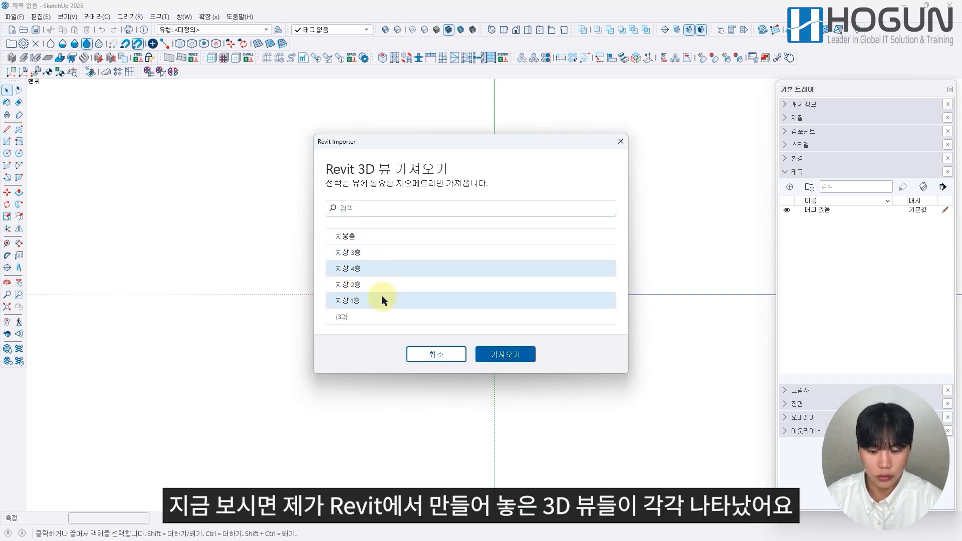
pyautogui.click(382, 315)
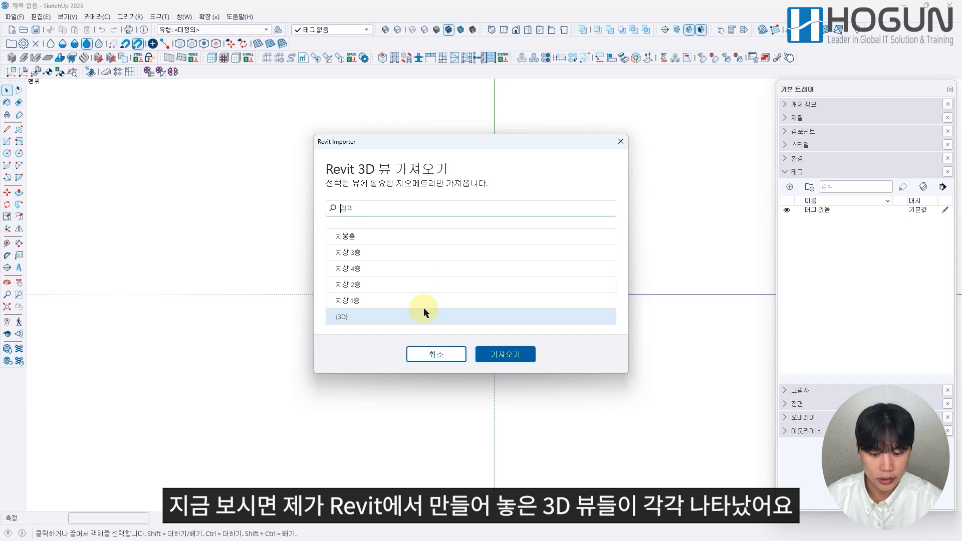
pyautogui.click(410, 243)
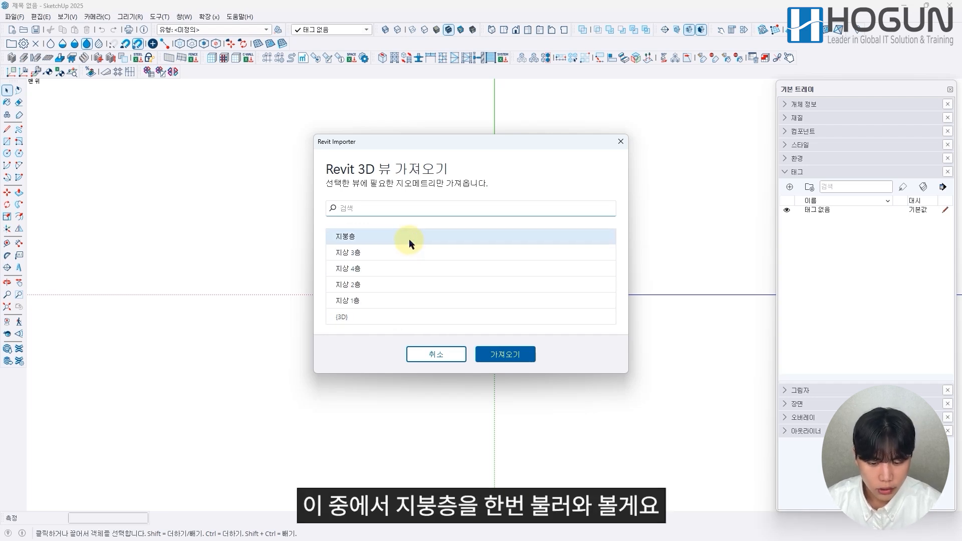
pyautogui.click(515, 359)
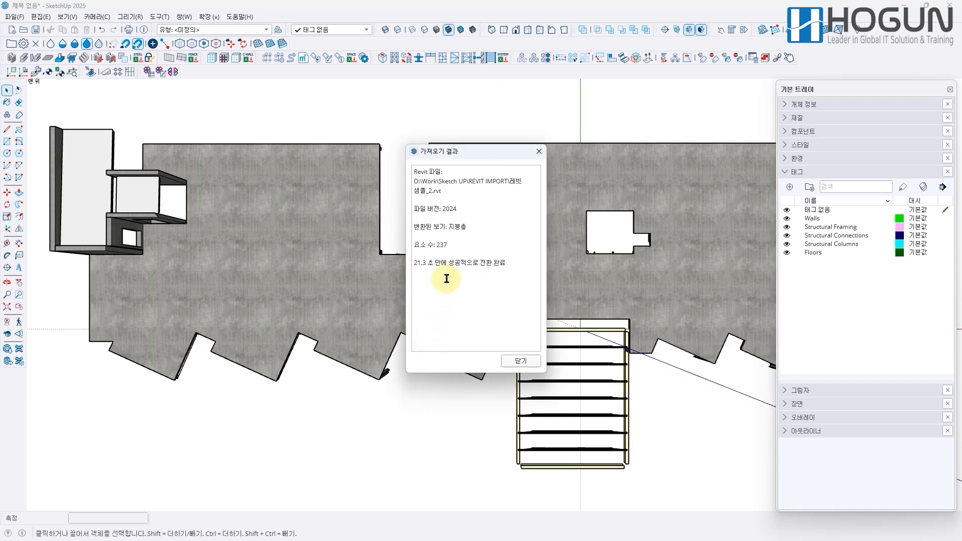
pyautogui.click(522, 362)
# Inspect the imported roof floor in 3D by toggling the Walls and Structural Columns tags off and on
pyautogui.moveTo(648, 406); pyautogui.dragTo(487, 257, button='middle')
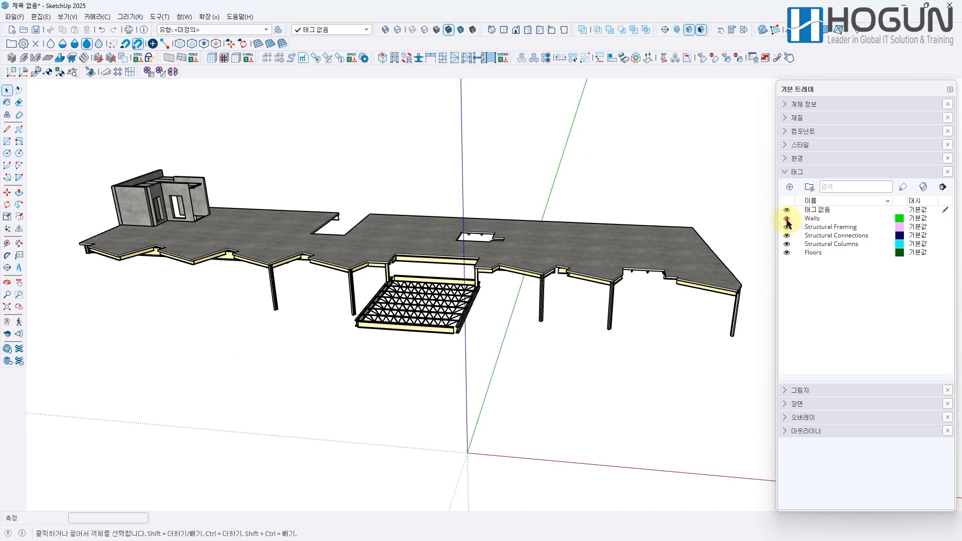
pyautogui.click(786, 219)
pyautogui.click(787, 219)
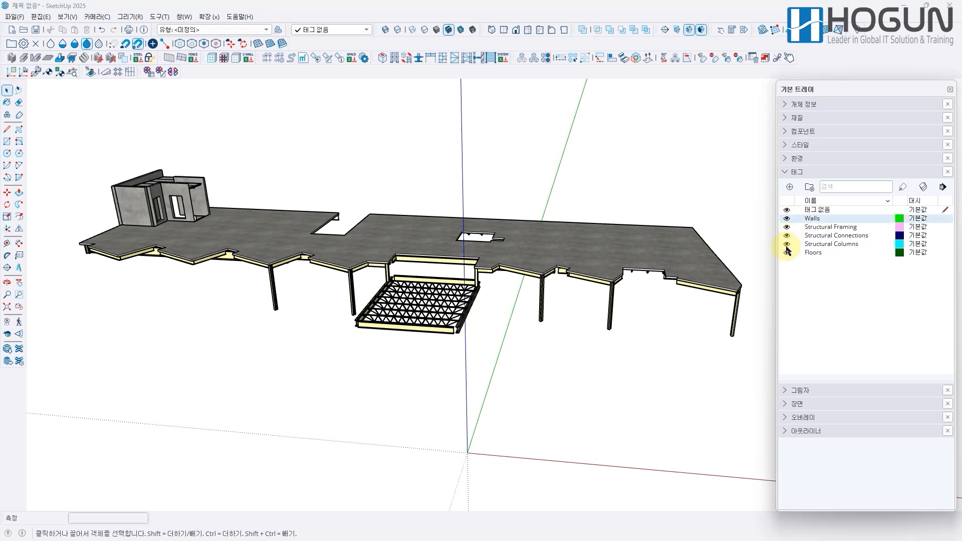
pyautogui.click(787, 245)
pyautogui.click(787, 244)
pyautogui.moveTo(568, 353); pyautogui.dragTo(457, 354, button='middle')
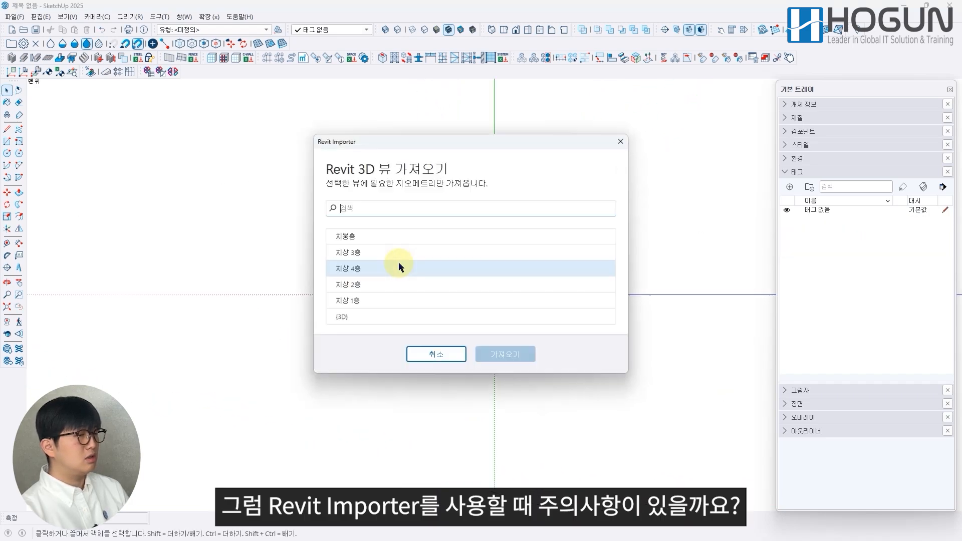
# Import the Revit file's 지상 2층 3D view, dismiss the import results and toggle the Walls tag's visibility
pyautogui.click(397, 286)
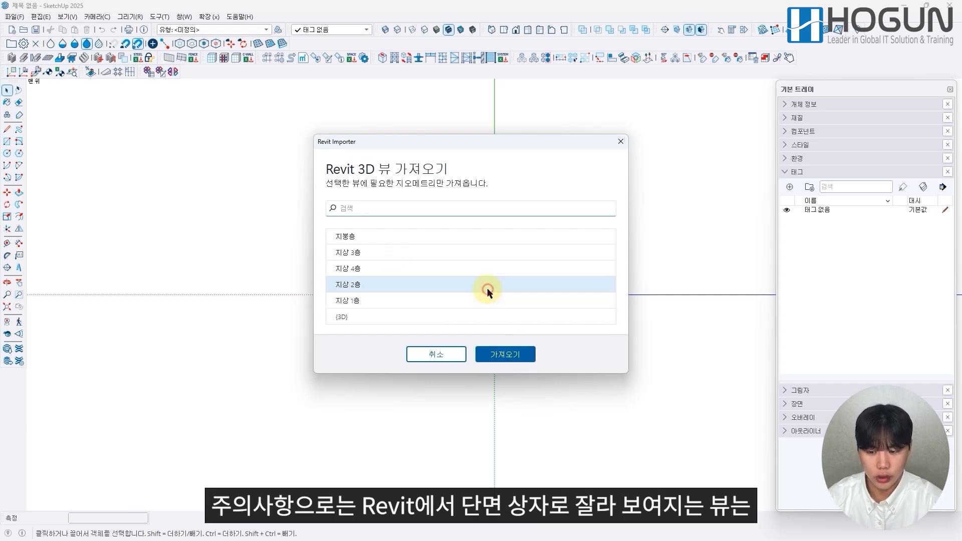
pyautogui.click(508, 361)
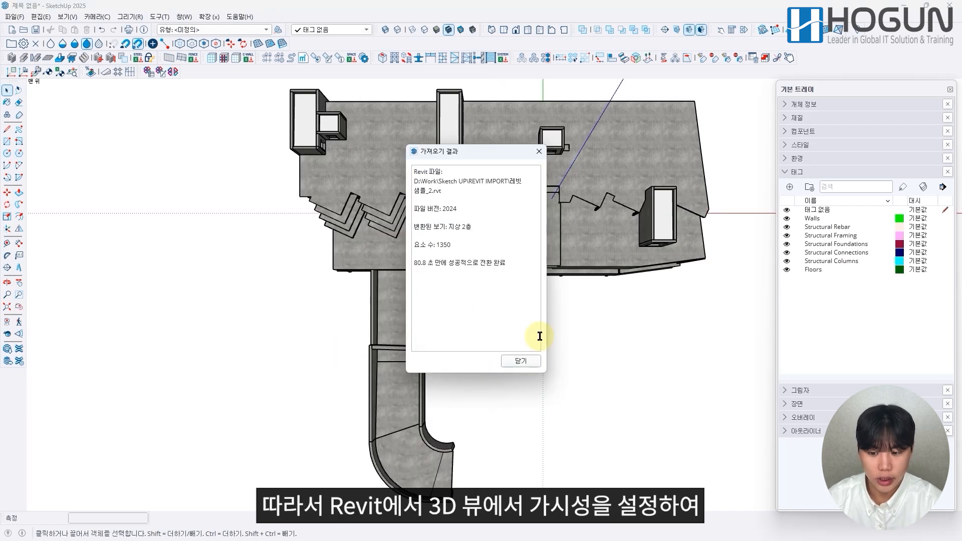
pyautogui.click(521, 361)
pyautogui.moveTo(623, 307); pyautogui.dragTo(568, 298, button='middle')
pyautogui.scroll(3, 568, 298)
pyautogui.press('space')
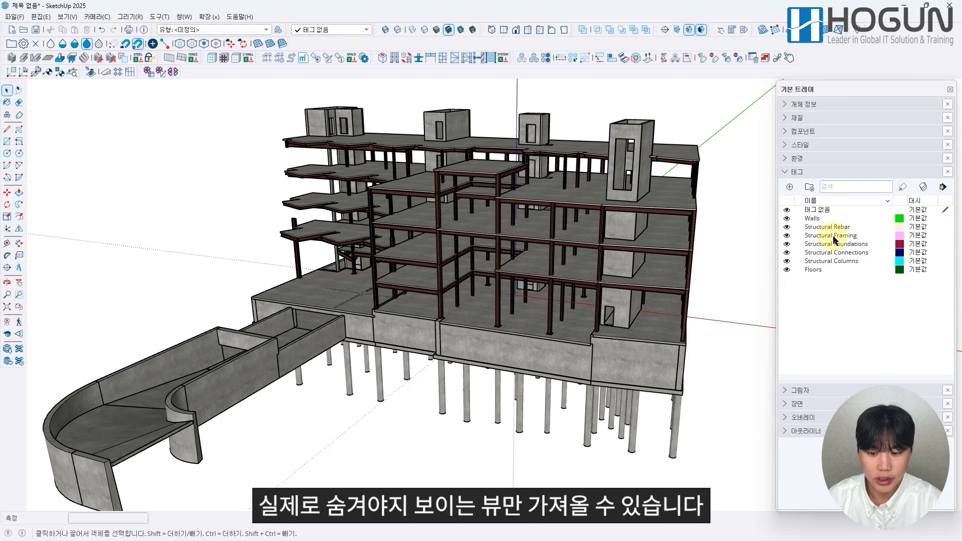
pyautogui.click(787, 219)
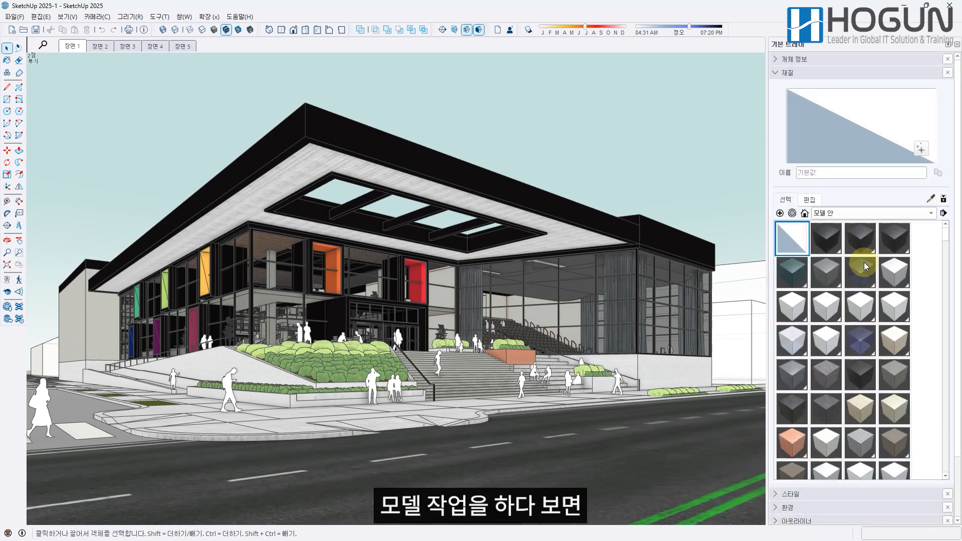
# Browse all materials stored in the community building model, then collapse the materials list
pyautogui.scroll(-1, 911, 273)
pyautogui.scroll(-6, 909, 271)
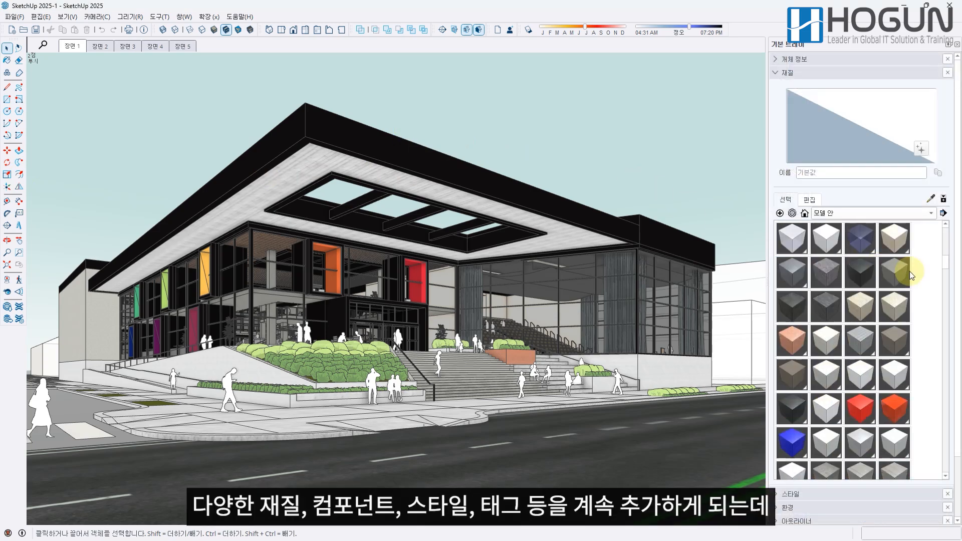
pyautogui.scroll(-5, 910, 271)
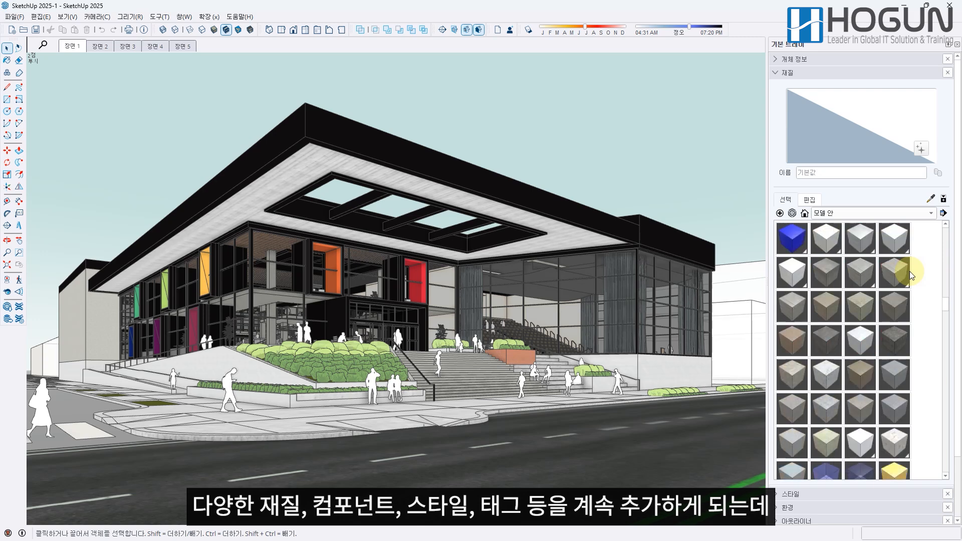
pyautogui.scroll(-6, 909, 271)
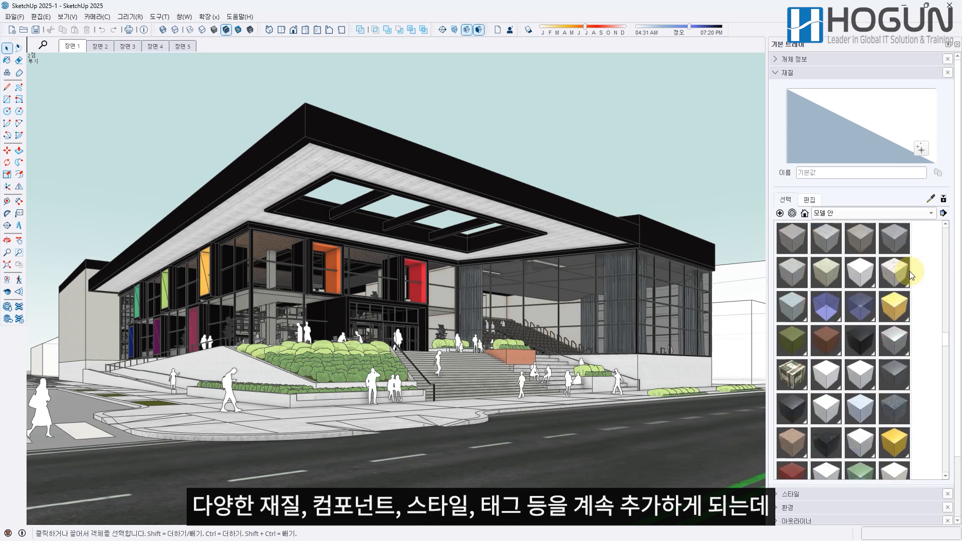
pyautogui.scroll(-6, 910, 272)
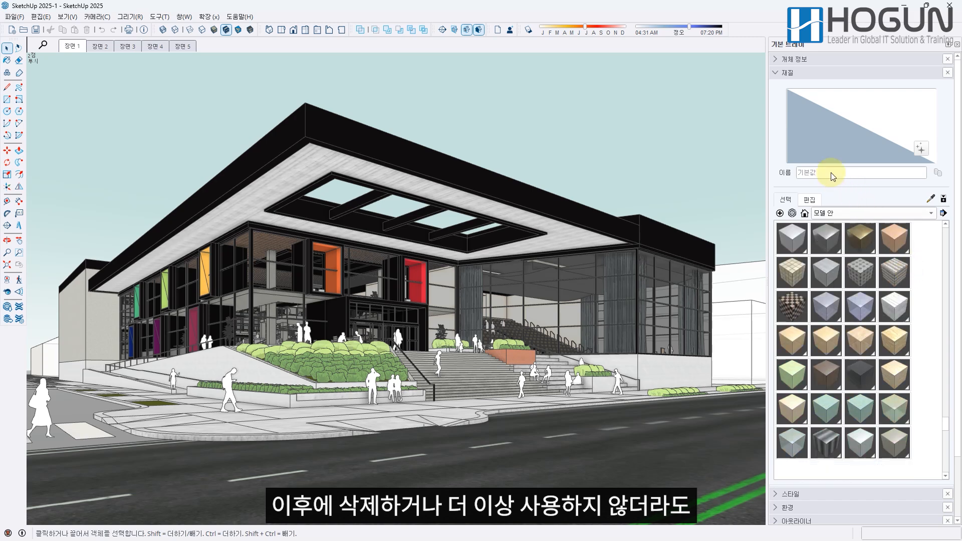
pyautogui.click(794, 75)
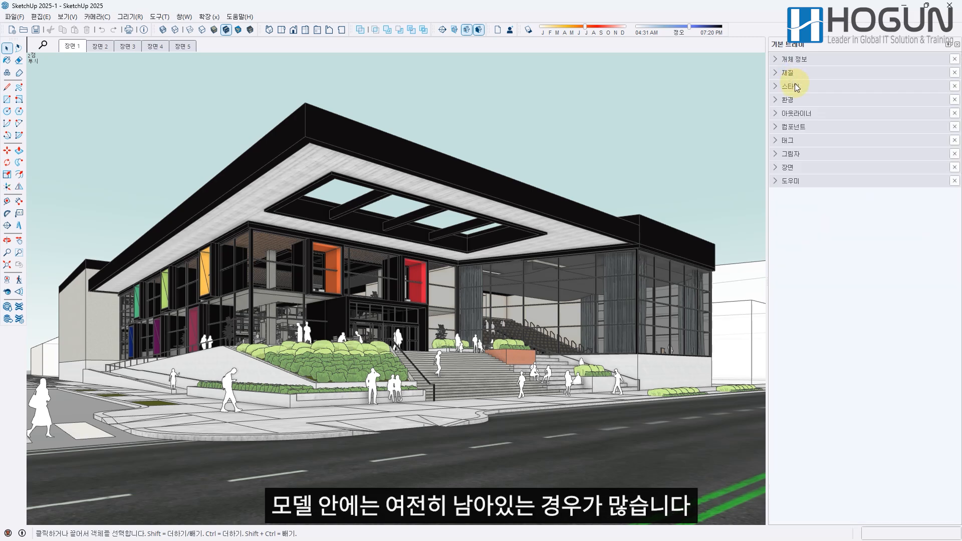
# Show the styles stored in the model and collapse the styles list after reviewing them
pyautogui.click(796, 86)
pyautogui.click(844, 188)
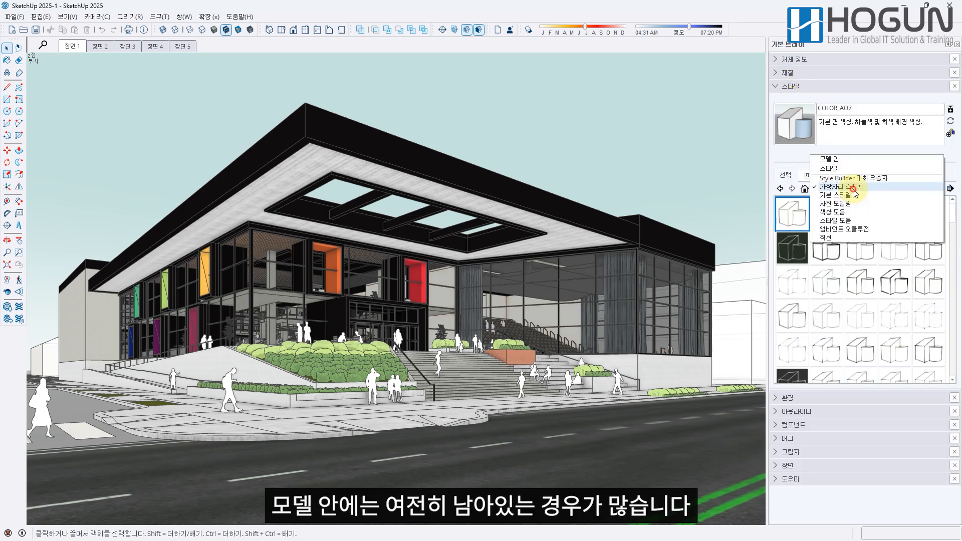
pyautogui.click(856, 164)
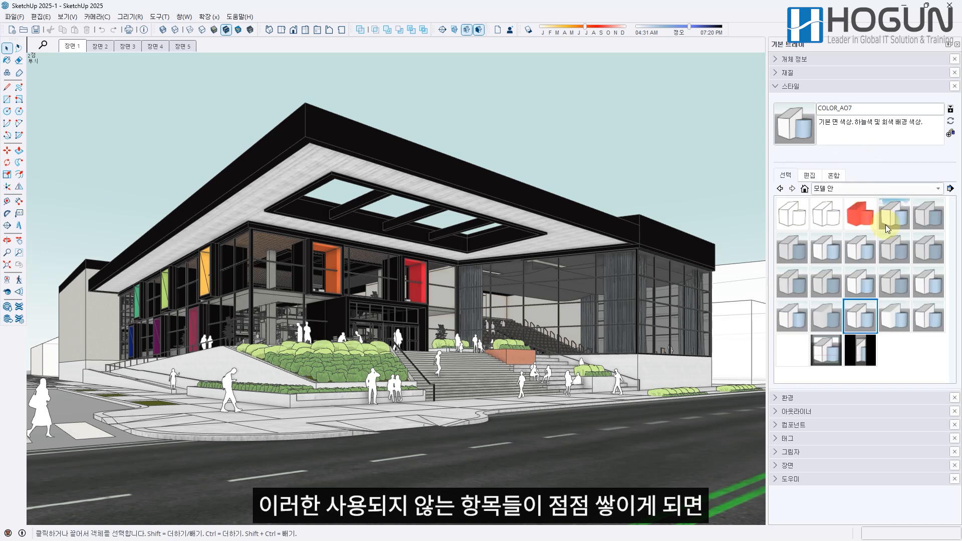
pyautogui.click(777, 86)
# Show the components stored in the model and look through the list
pyautogui.click(777, 126)
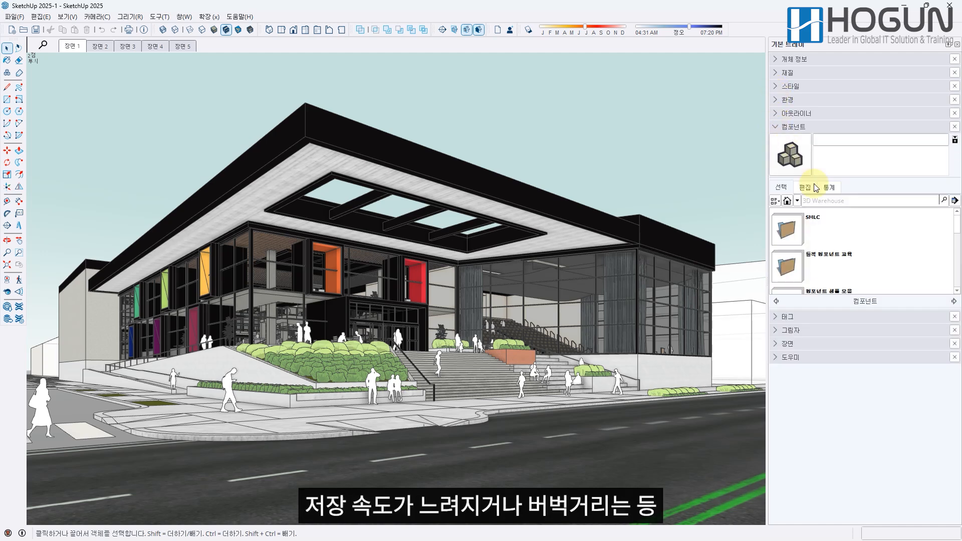
pyautogui.click(788, 201)
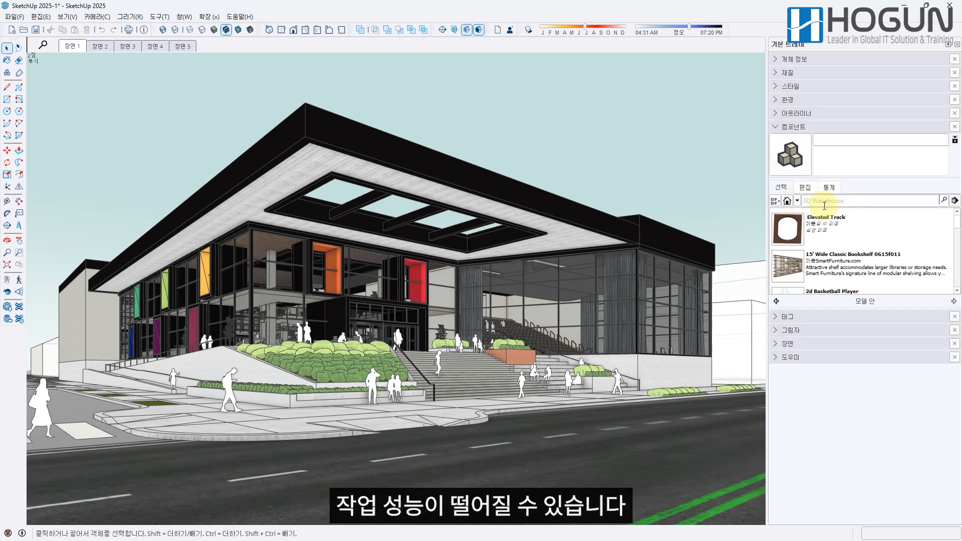
pyautogui.scroll(-5, 817, 221)
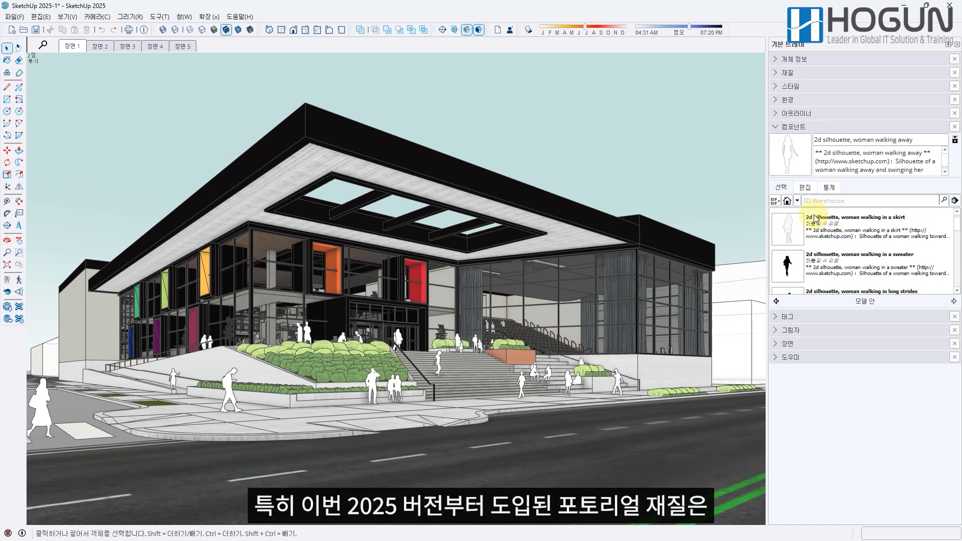
# Collapse the components list, look through the tags stored in the model and collapse the tags list
pyautogui.click(785, 127)
pyautogui.click(783, 140)
pyautogui.scroll(3, 825, 183)
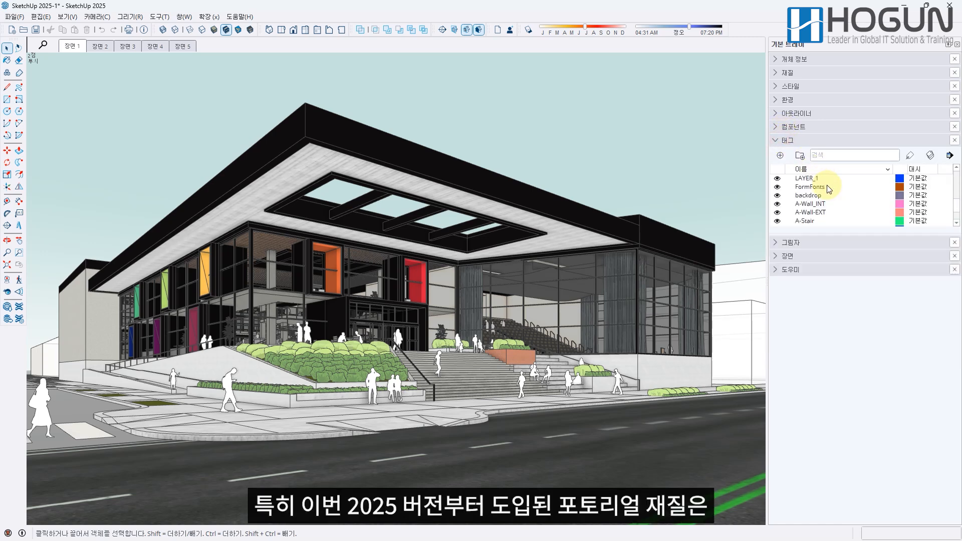
pyautogui.click(783, 141)
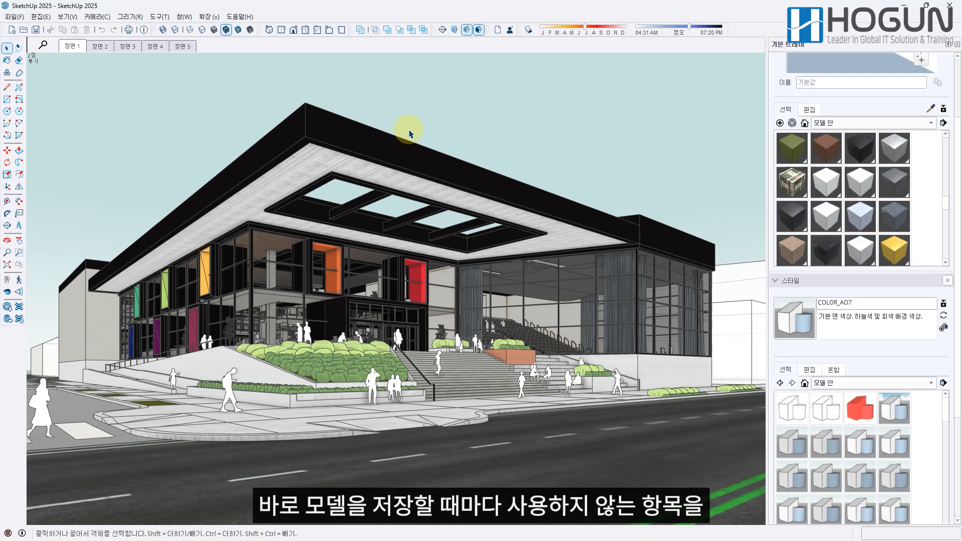
# Save the model with its unused items removed and look through the remaining materials, selecting the purple Material5
pyautogui.click(34, 31)
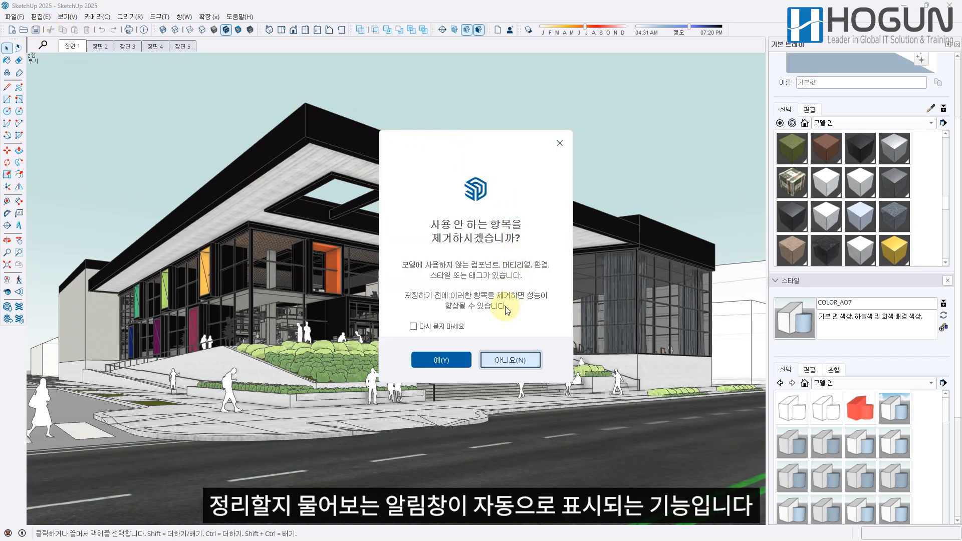
pyautogui.click(458, 358)
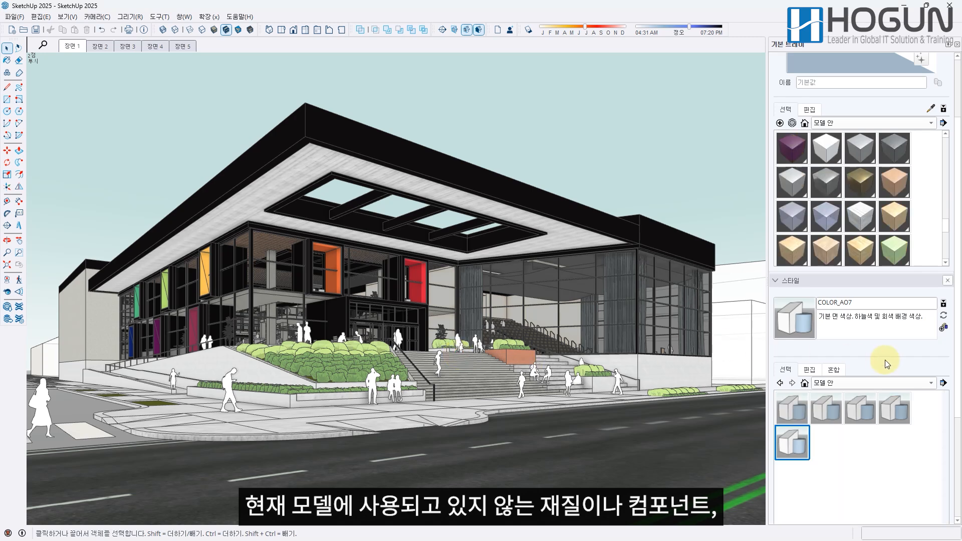
pyautogui.scroll(-3, 840, 160)
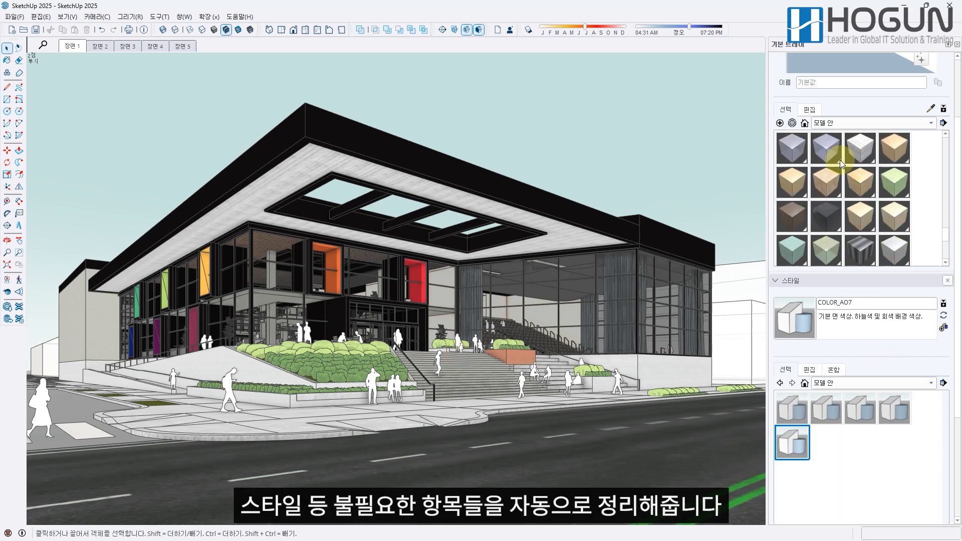
pyautogui.scroll(3, 840, 161)
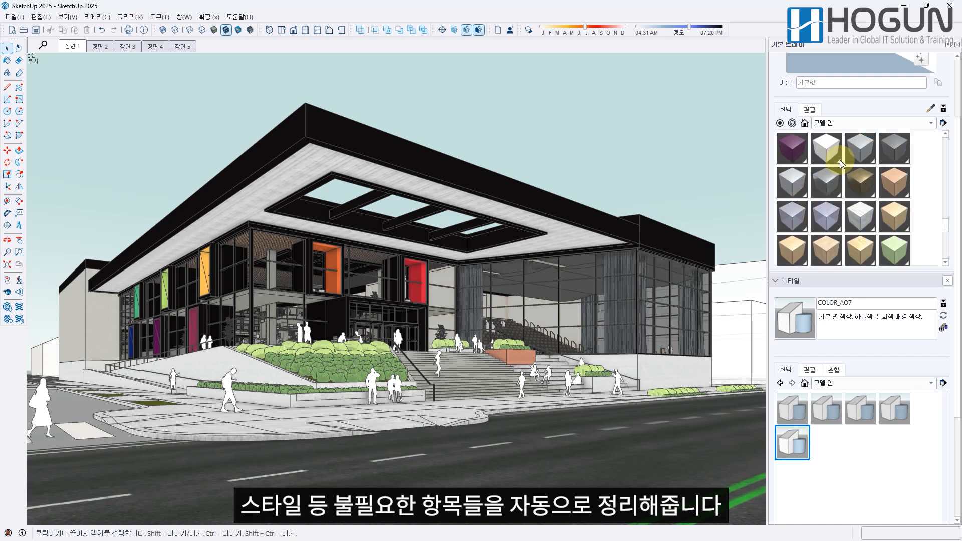
pyautogui.scroll(3, 840, 161)
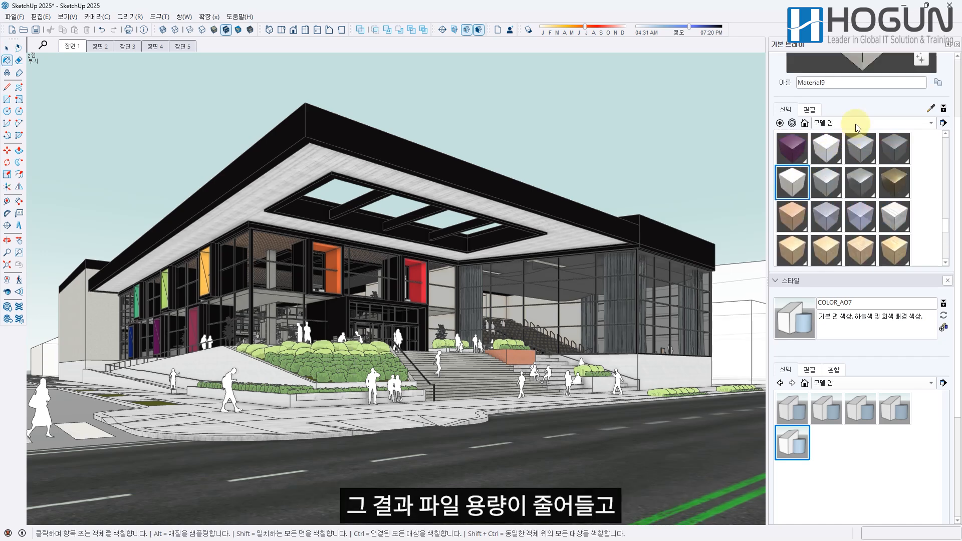
pyautogui.scroll(1, 856, 122)
pyautogui.click(797, 178)
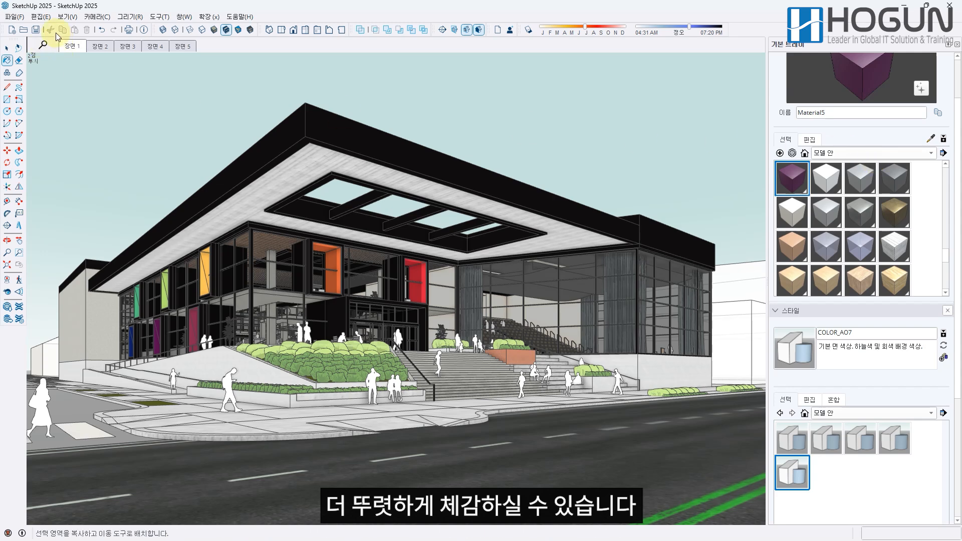
# Save the model again, toggle the removal prompt's "다시 묻지 마세요" option on and off, and dismiss the prompt
pyautogui.click(35, 29)
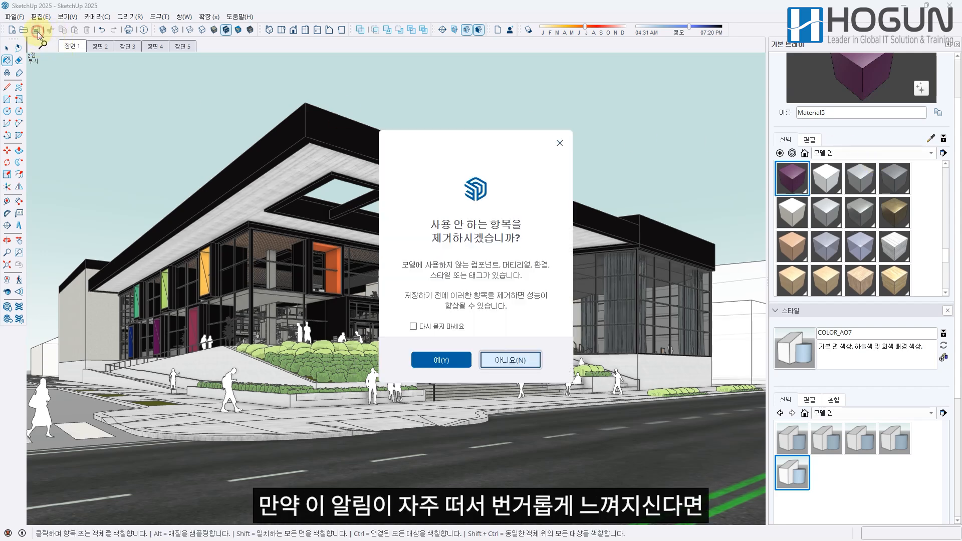
pyautogui.click(459, 327)
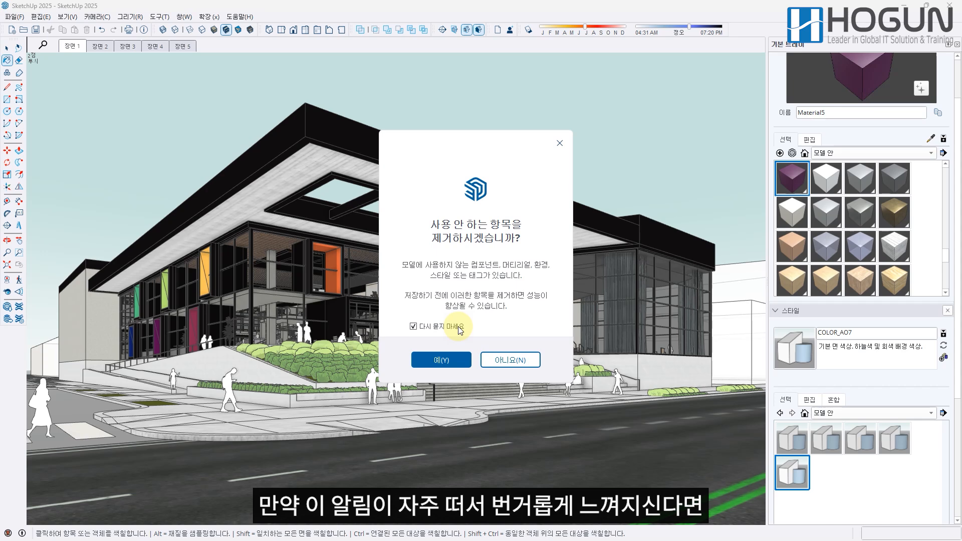
pyautogui.click(459, 328)
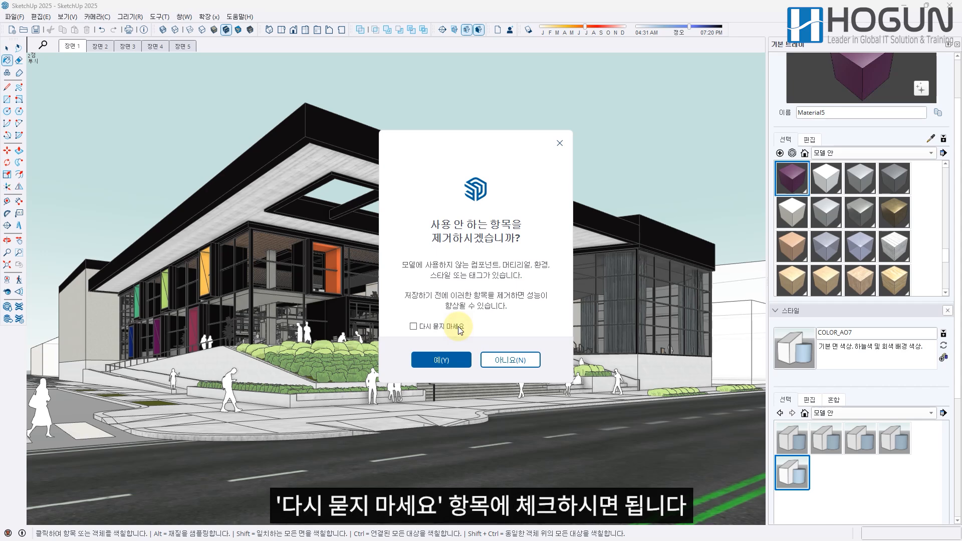
pyautogui.press('Escape')
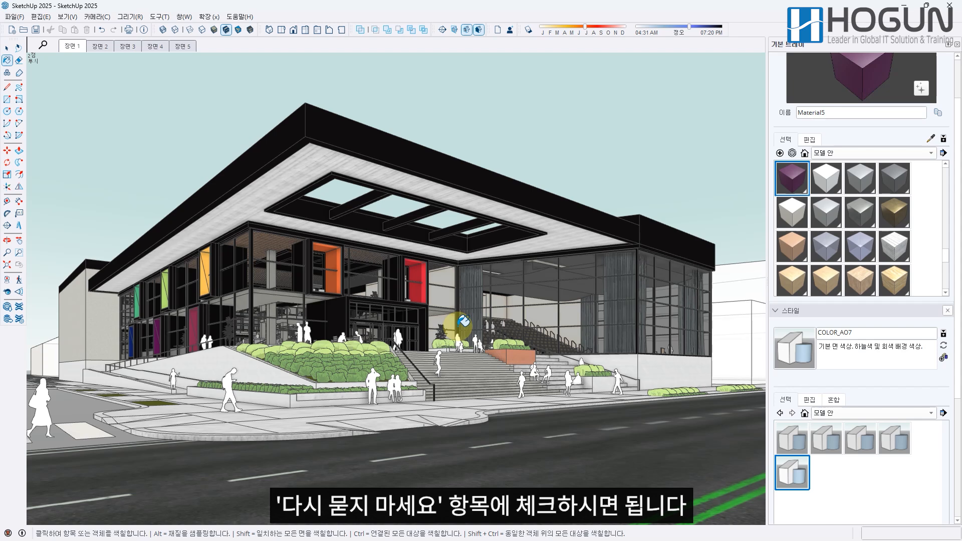
pyautogui.press('space')
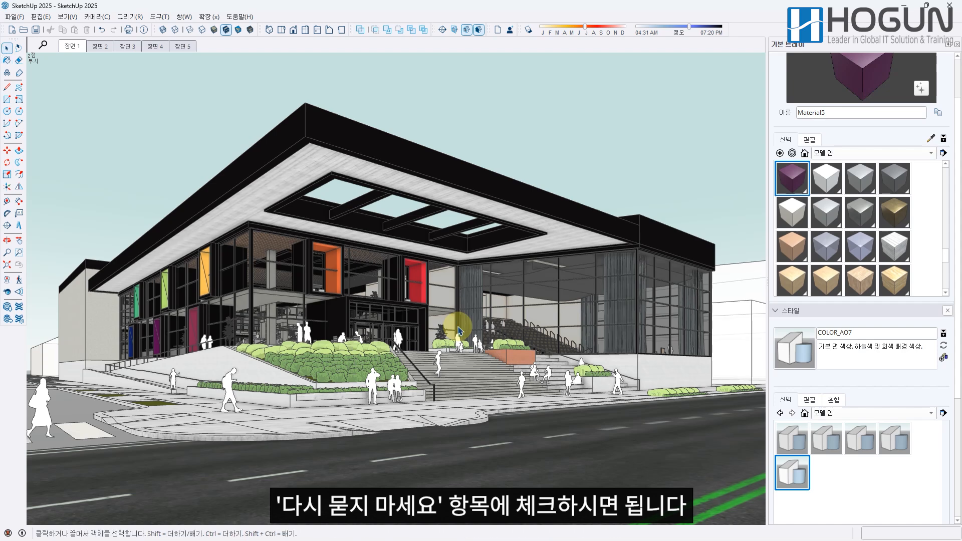
# Toggle the general preference "저장 시 모두 삭제 요청하기" off and back on, and confirm the preferences
pyautogui.click(189, 18)
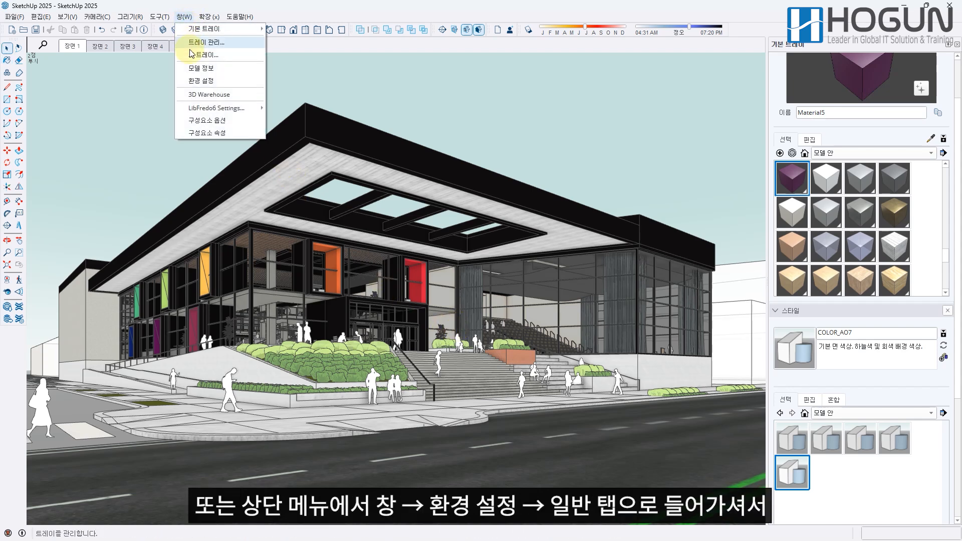
pyautogui.click(185, 81)
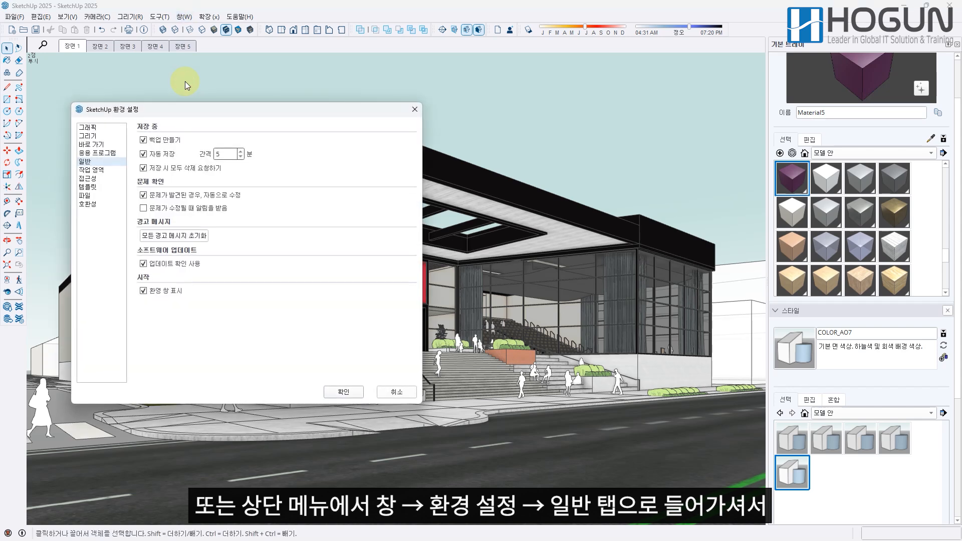
pyautogui.click(185, 167)
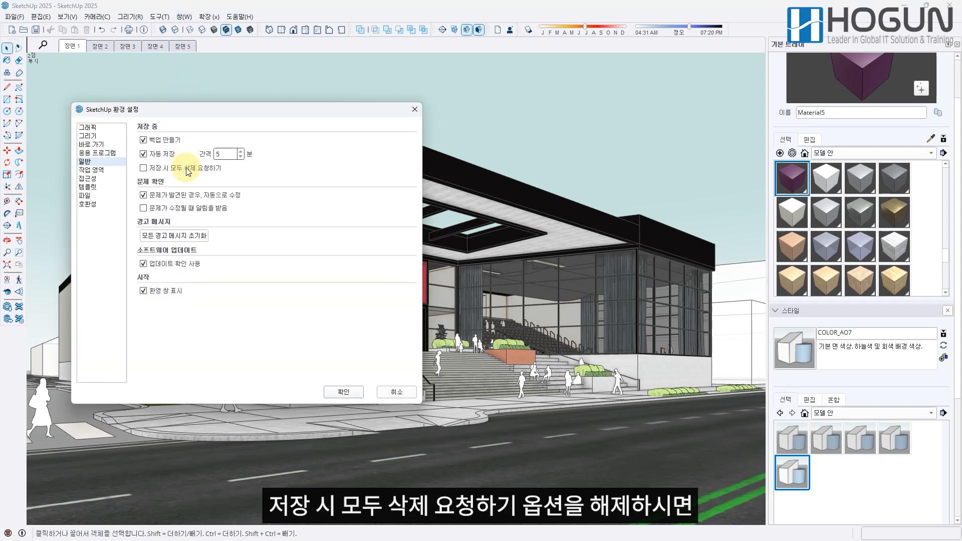
pyautogui.click(186, 170)
pyautogui.click(343, 392)
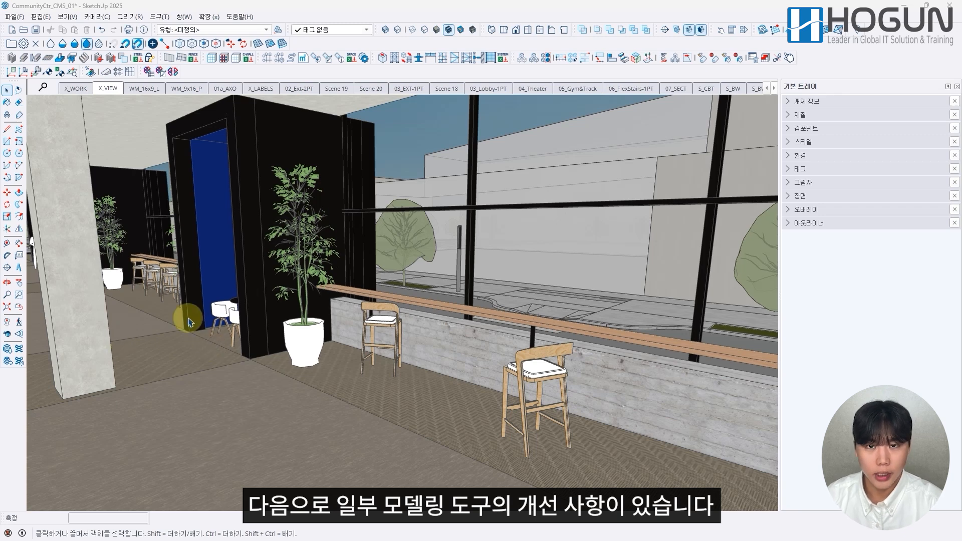
# Rotate the nearer bar stool about 184.2 degrees around the centre point on top of its bounding box
pyautogui.click(8, 206)
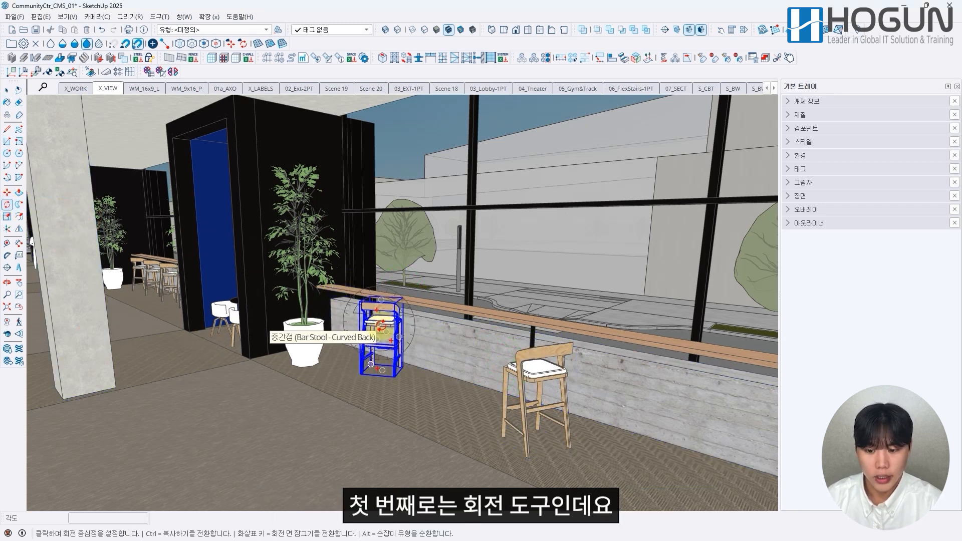
pyautogui.moveTo(580, 421); pyautogui.dragTo(561, 391, button='middle')
pyautogui.scroll(2, 480, 372)
pyautogui.scroll(2, 464, 360)
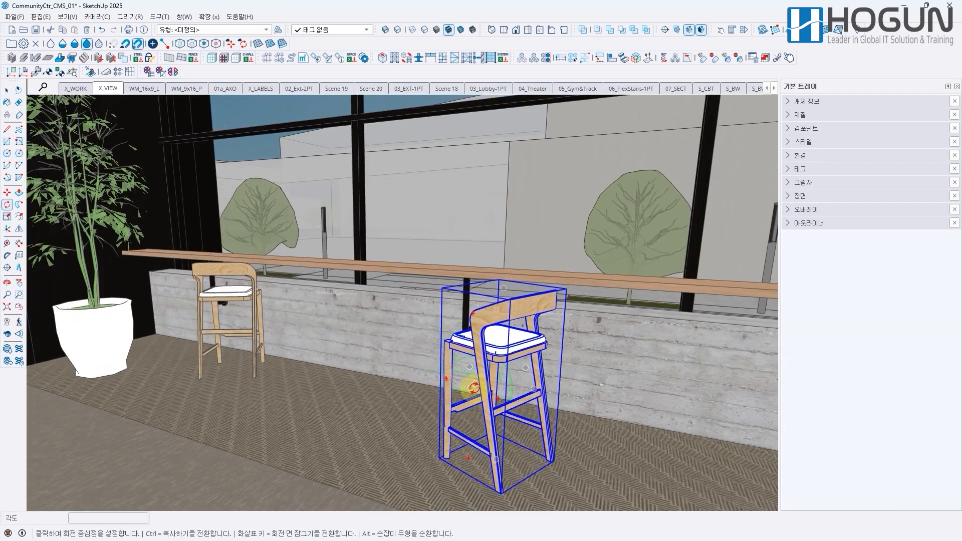
pyautogui.moveTo(519, 396); pyautogui.dragTo(554, 393, button='middle')
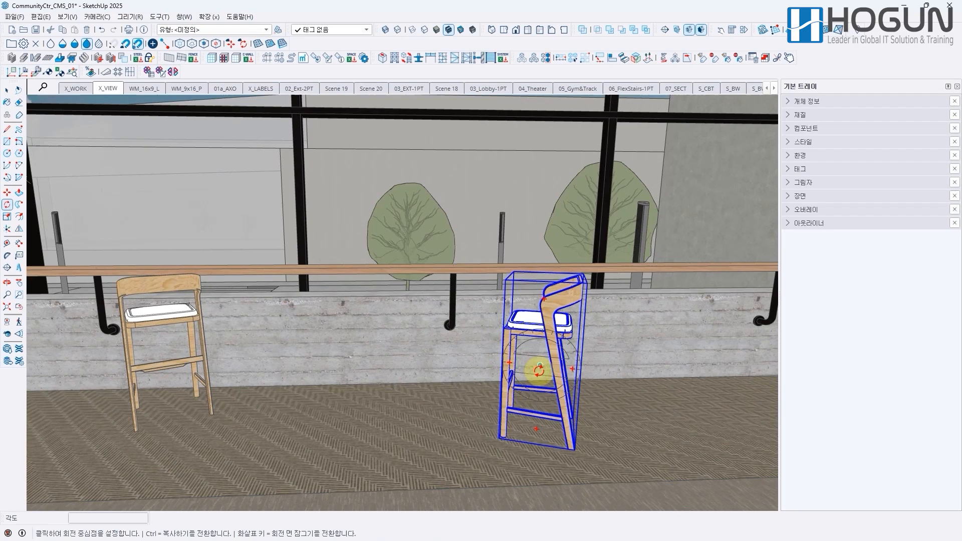
pyautogui.moveTo(580, 366); pyautogui.dragTo(438, 367, button='middle')
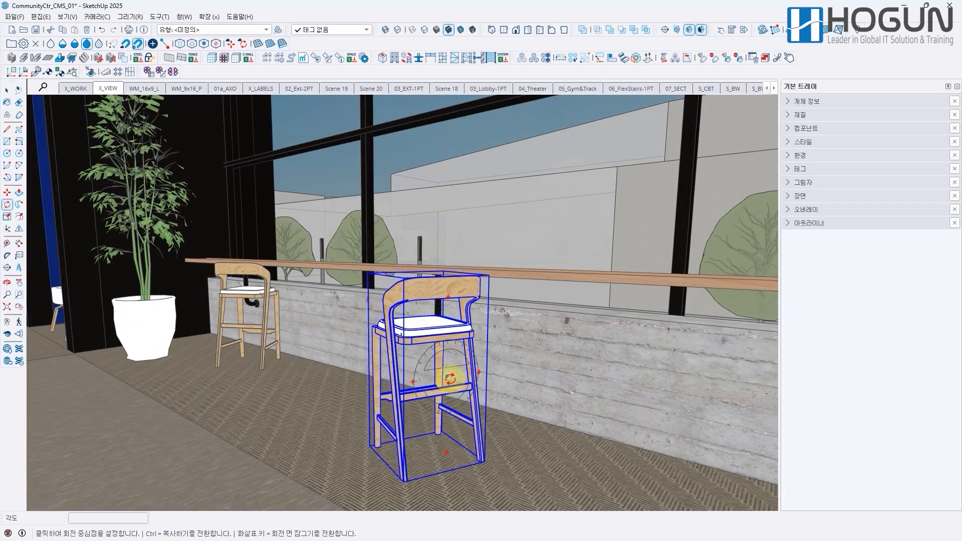
pyautogui.moveTo(450, 380)
pyautogui.mouseDown(button='middle')
pyautogui.moveTo(455, 424)
pyautogui.moveTo(443, 361)
pyautogui.mouseUp(button='middle')
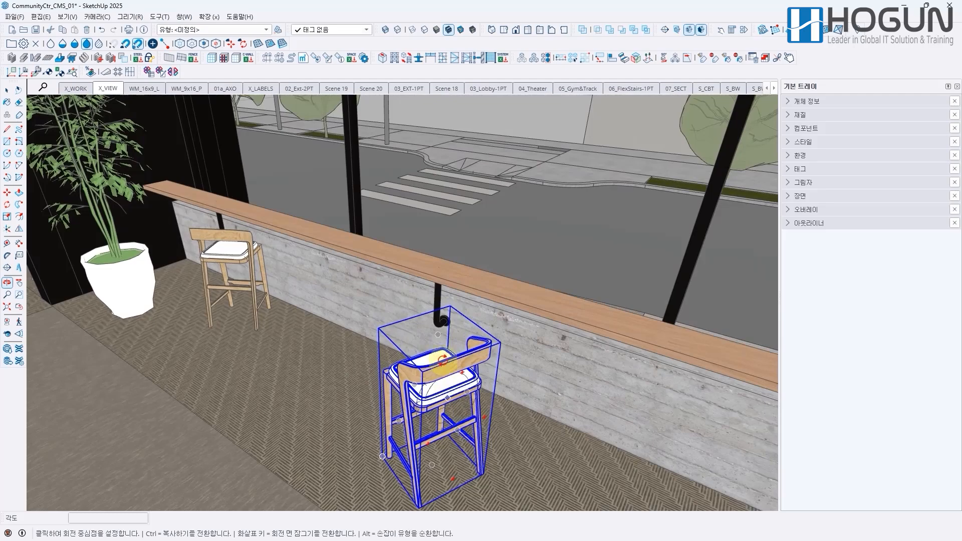
pyautogui.click(438, 334)
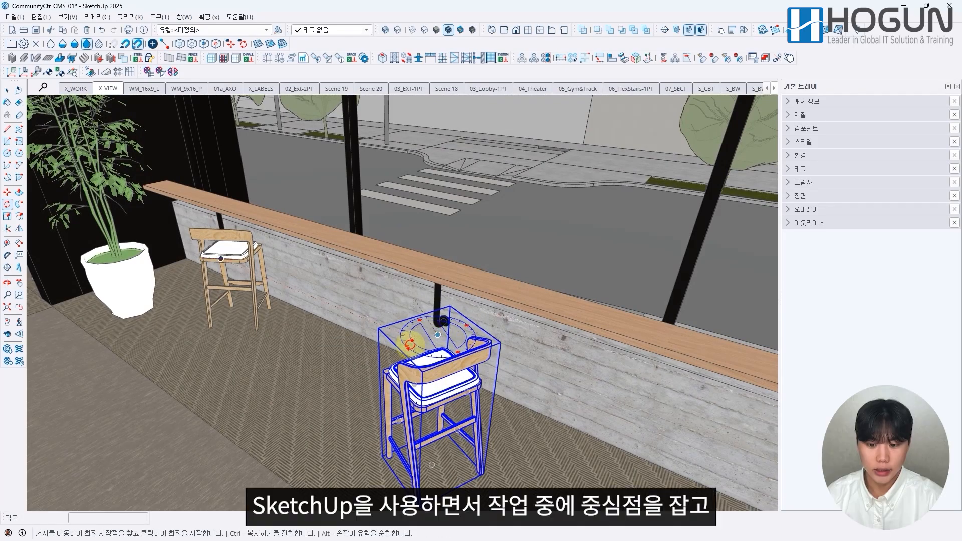
pyautogui.click(410, 347)
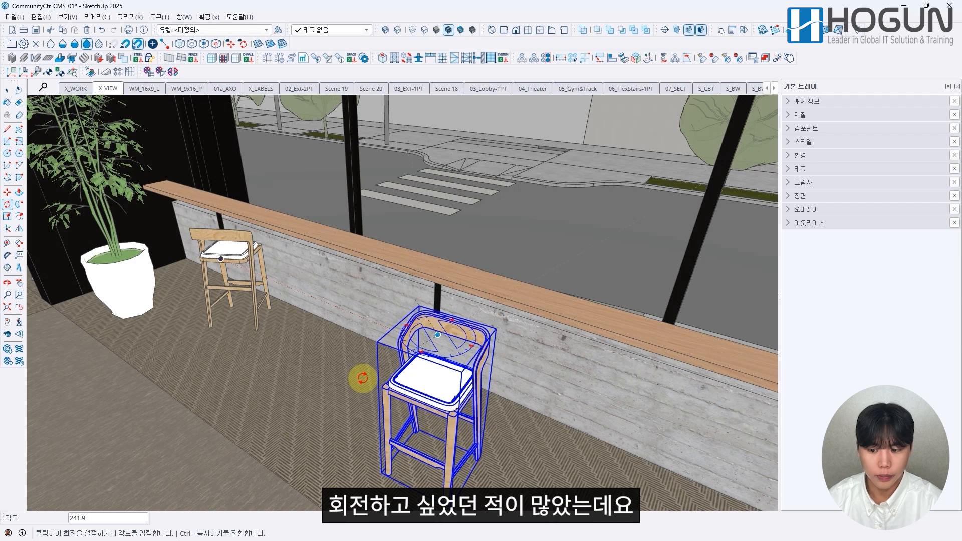
pyautogui.click(476, 412)
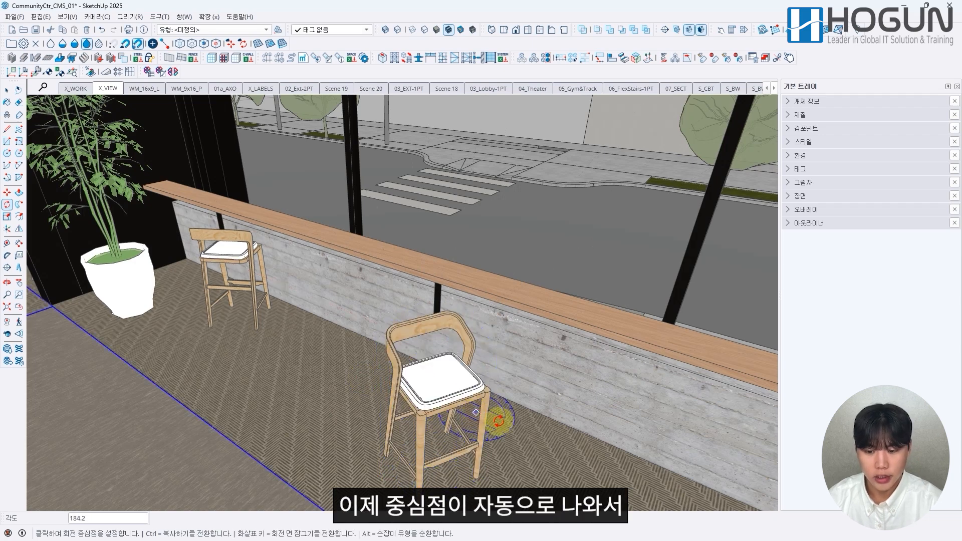
pyautogui.moveTo(518, 453); pyautogui.dragTo(515, 356, button='middle')
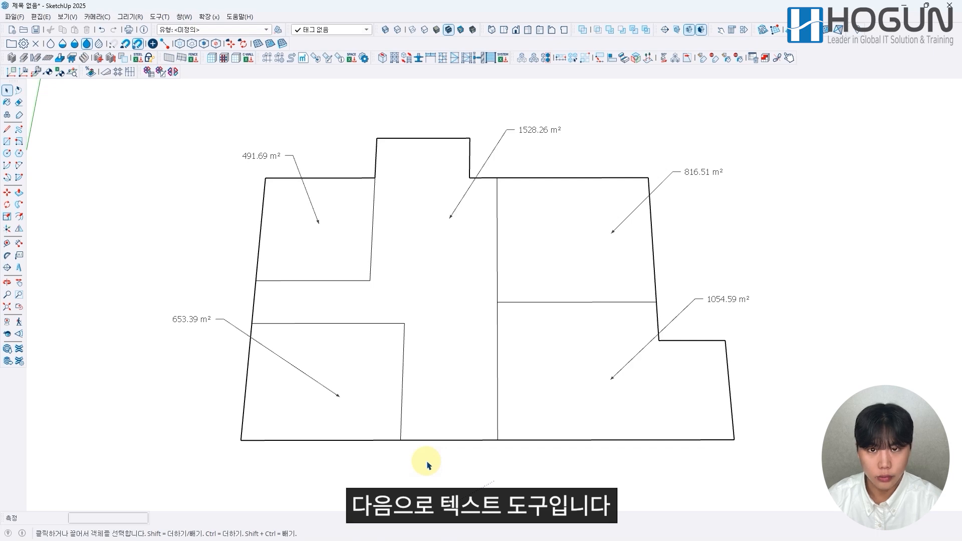
# Move the upper-right room's outer edge about 9845 mm inward and the central room's lower edge about 398 mm along the red axis
pyautogui.click(7, 192)
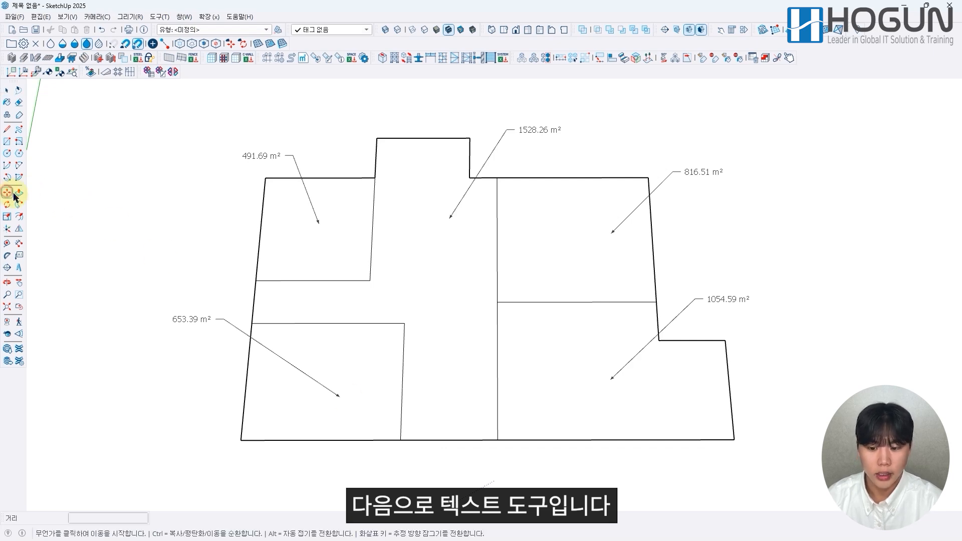
pyautogui.click(653, 256)
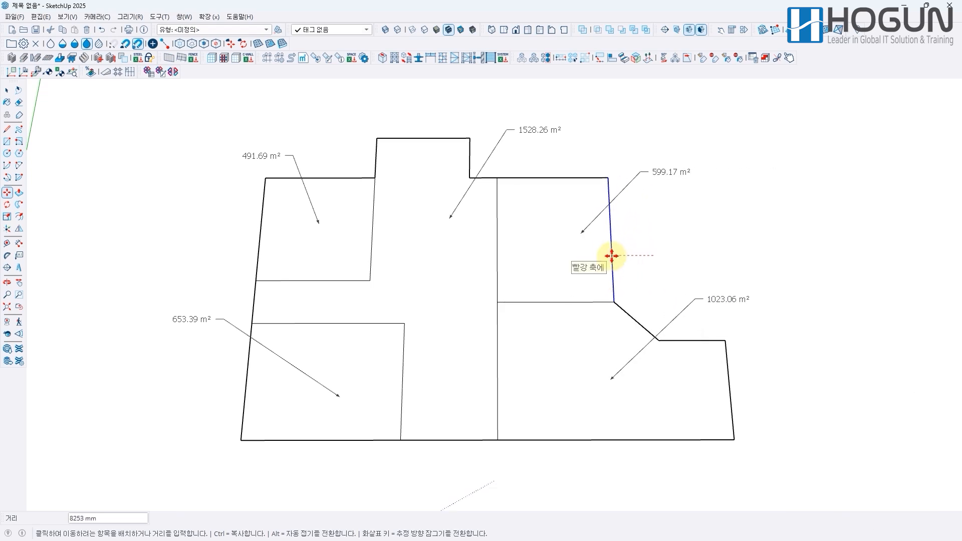
pyautogui.click(604, 256)
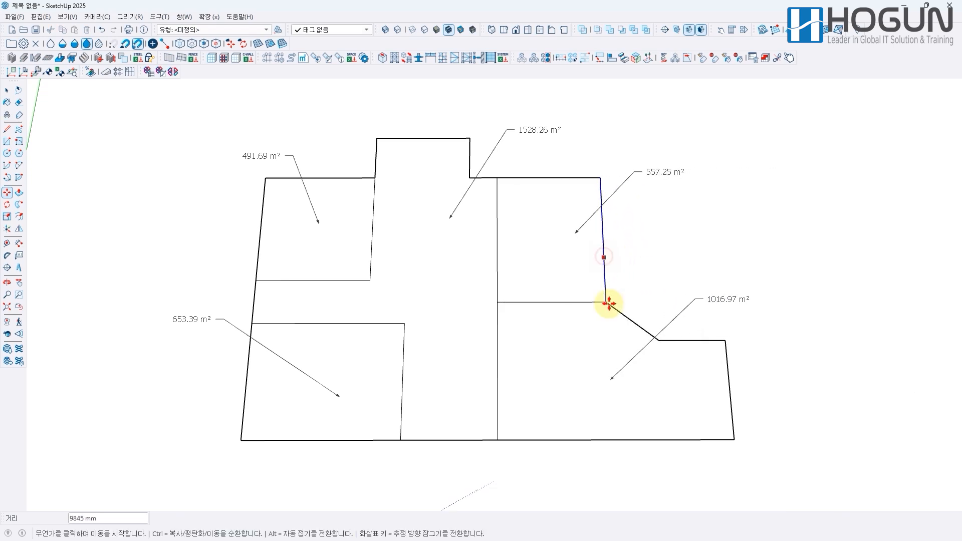
pyautogui.click(450, 439)
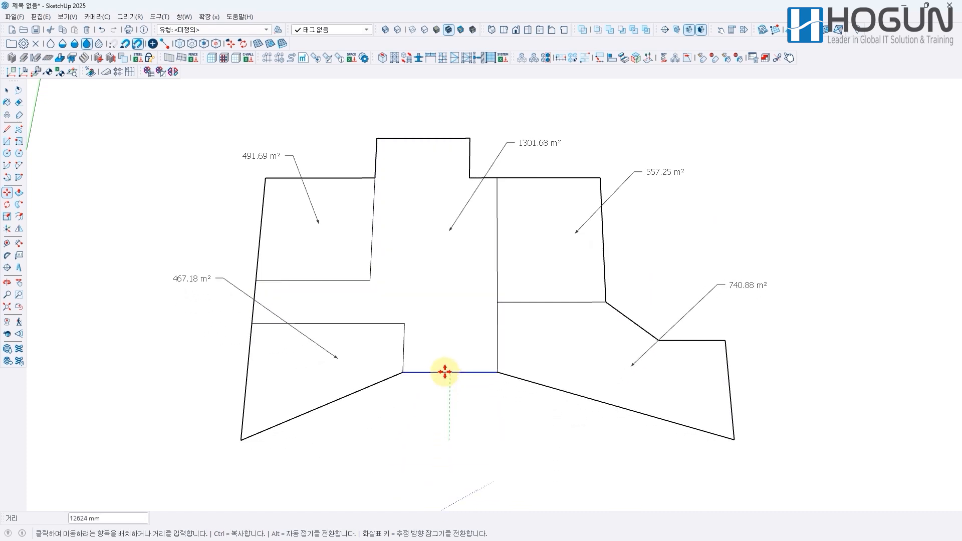
pyautogui.click(445, 442)
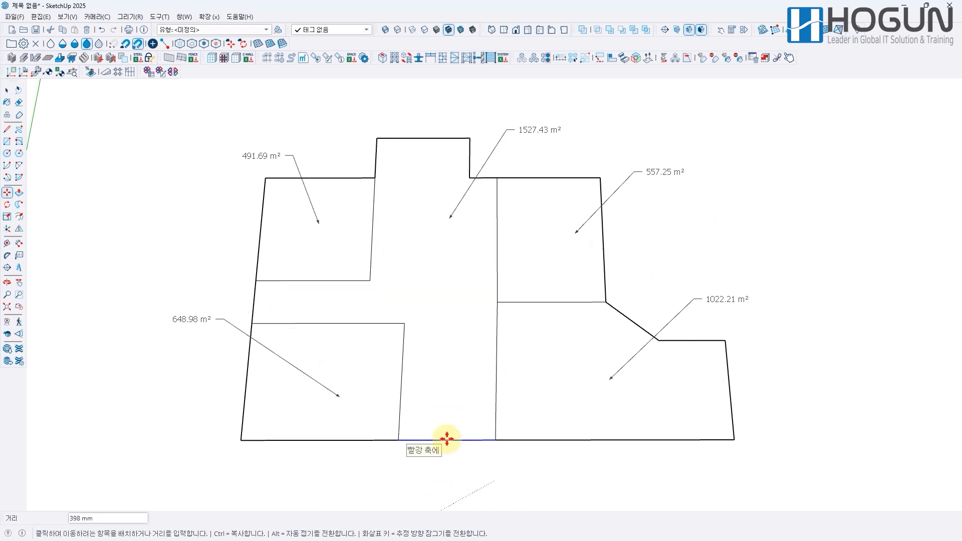
# Try to move the upper-left room's outer edge along the red axis
pyautogui.click(262, 209)
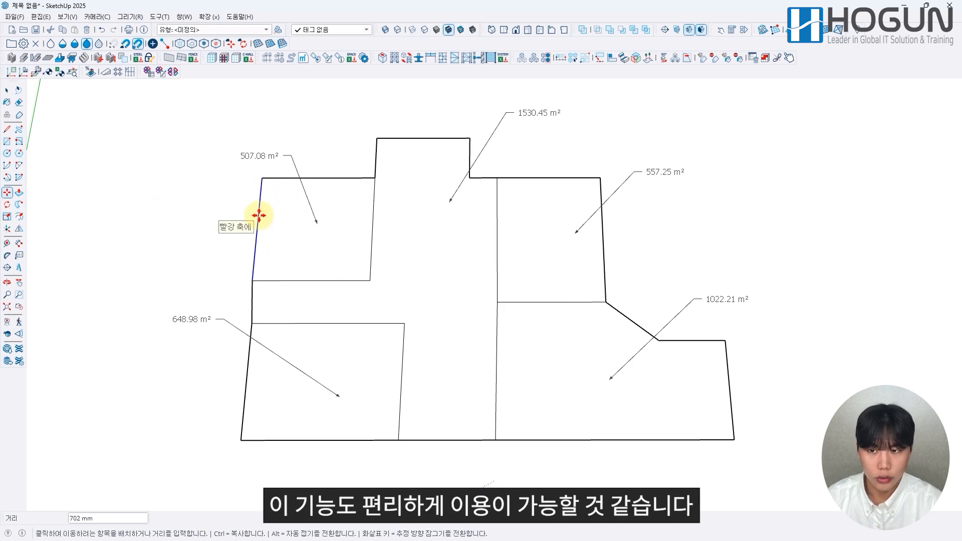
pyautogui.click(258, 155)
pyautogui.press('space')
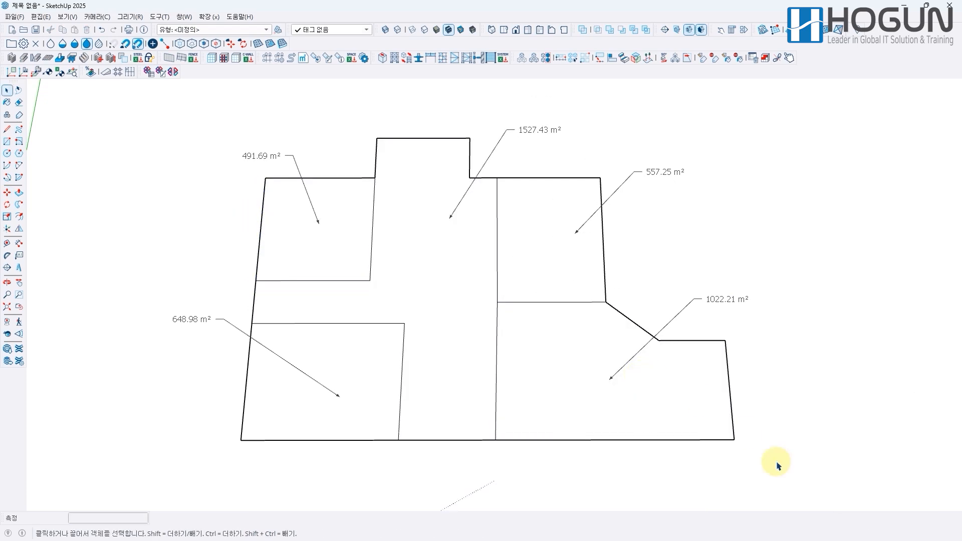
# Try scaling the whole floor plan with its area labels uniformly to about 0.50 from the lower-right corner
pyautogui.moveTo(767, 476); pyautogui.dragTo(176, 119)
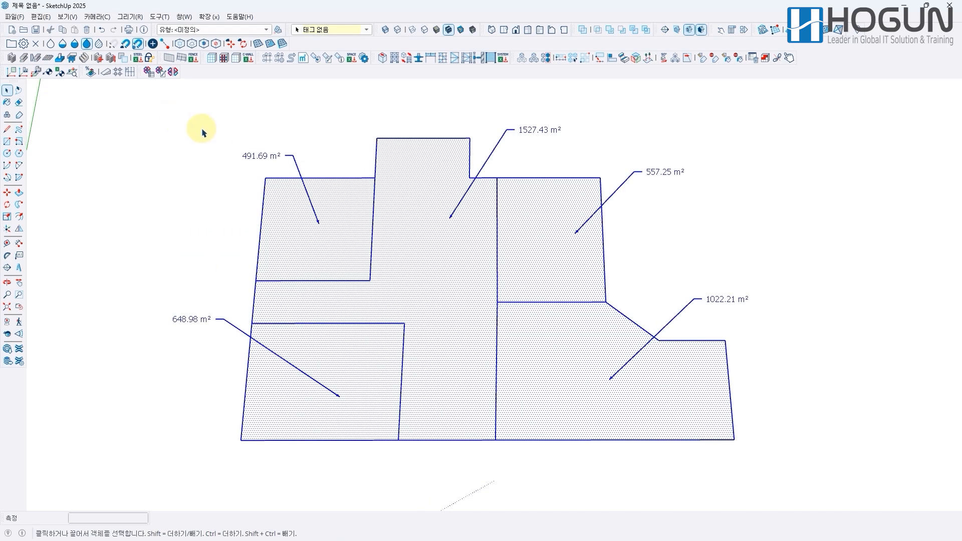
pyautogui.click(7, 217)
pyautogui.click(734, 438)
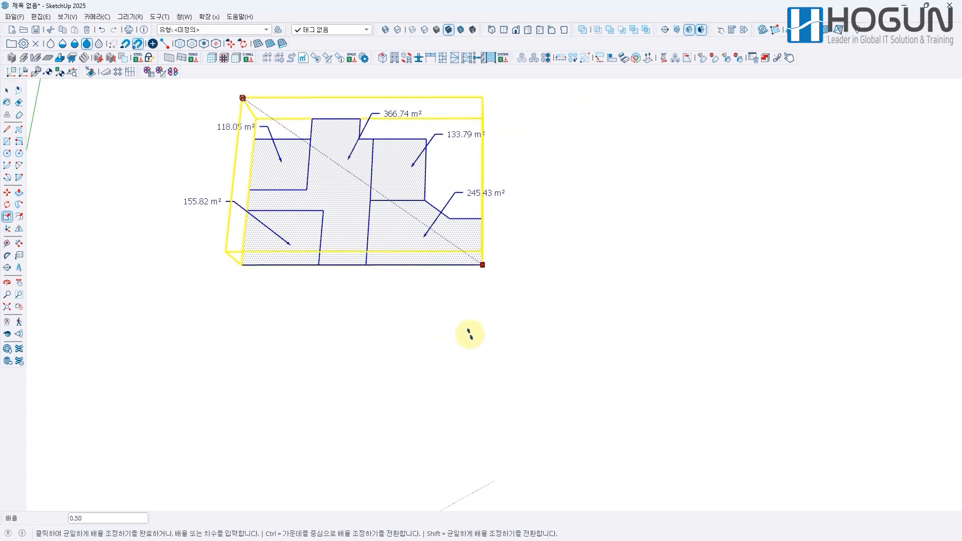
pyautogui.click(759, 472)
pyautogui.click(759, 472)
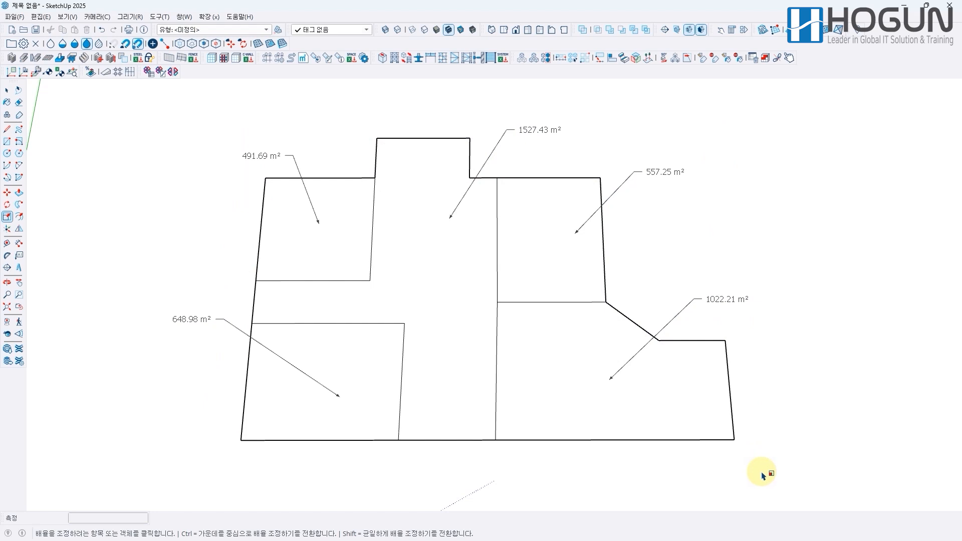
pyautogui.press('space')
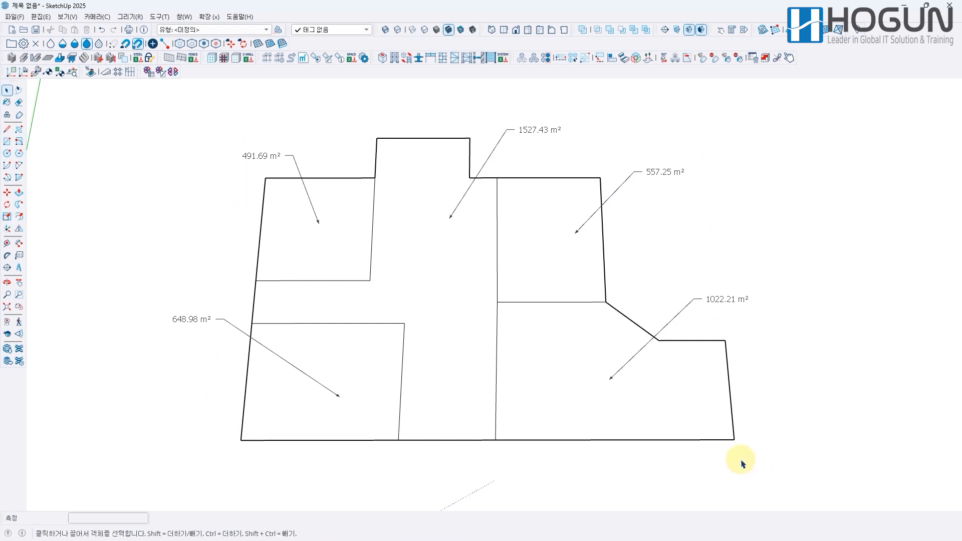
# Round the floor plan's lower-right corner with a two-point arc of about 8033 mm radius, tangent to both edges
pyautogui.click(19, 166)
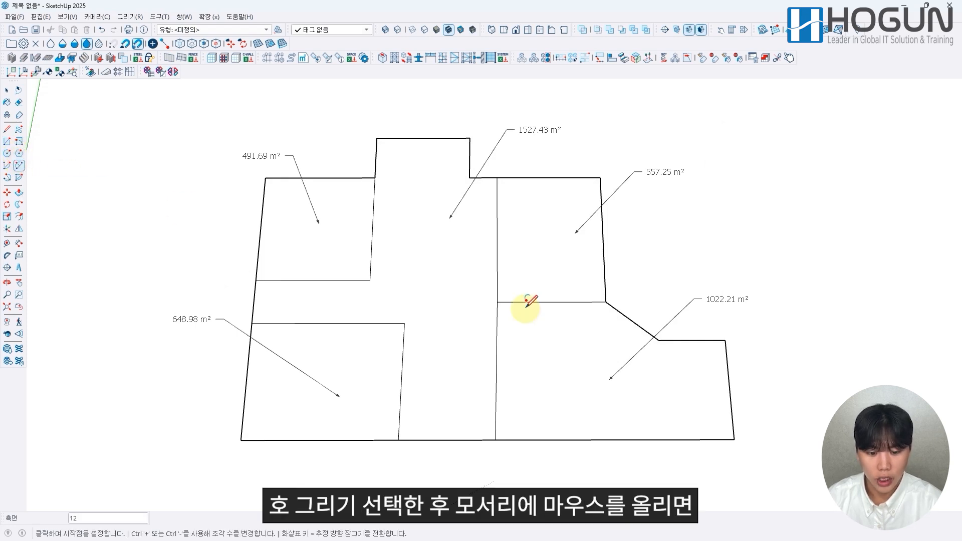
pyautogui.click(731, 396)
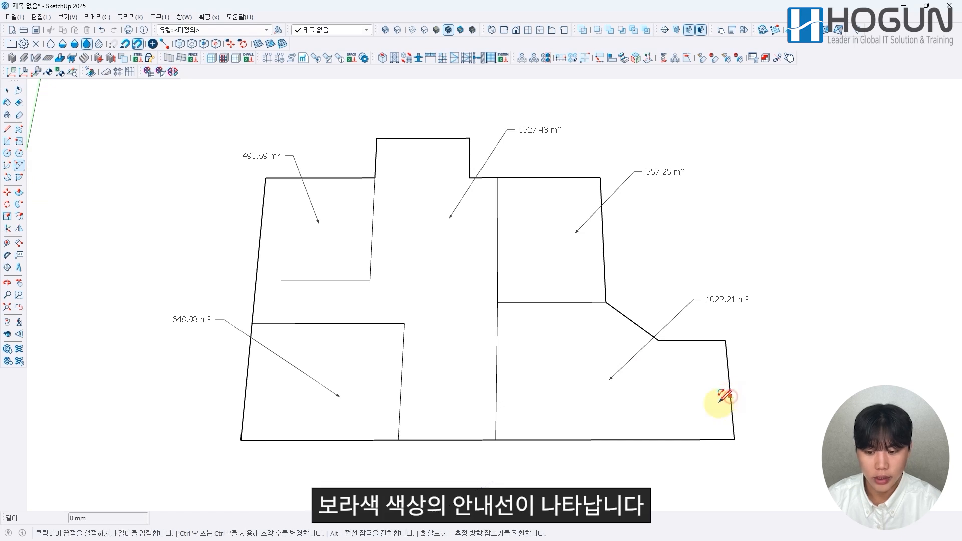
pyautogui.doubleClick(690, 439)
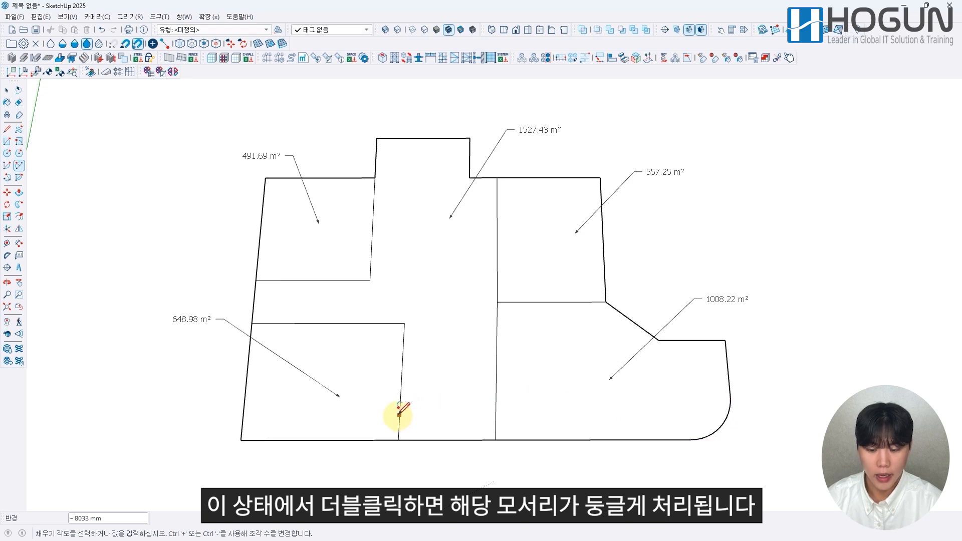
# Round the floor plan's lower-left corner with the same arc radius and undo that rounding
pyautogui.doubleClick(249, 418)
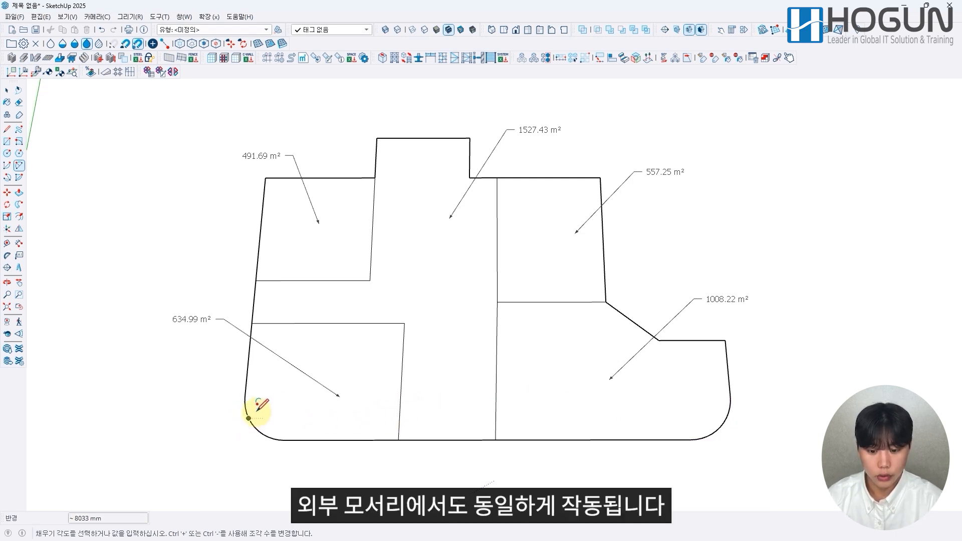
pyautogui.hotkey('ctrl', 'z')
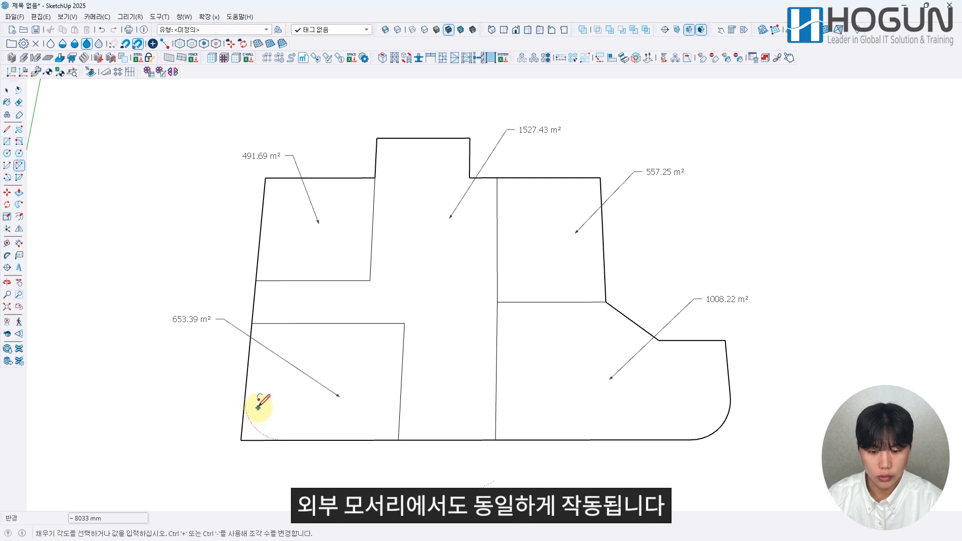
# Round the upper-left room's outer corner and both upper corners of the central room with the same arc radius
pyautogui.doubleClick(275, 191)
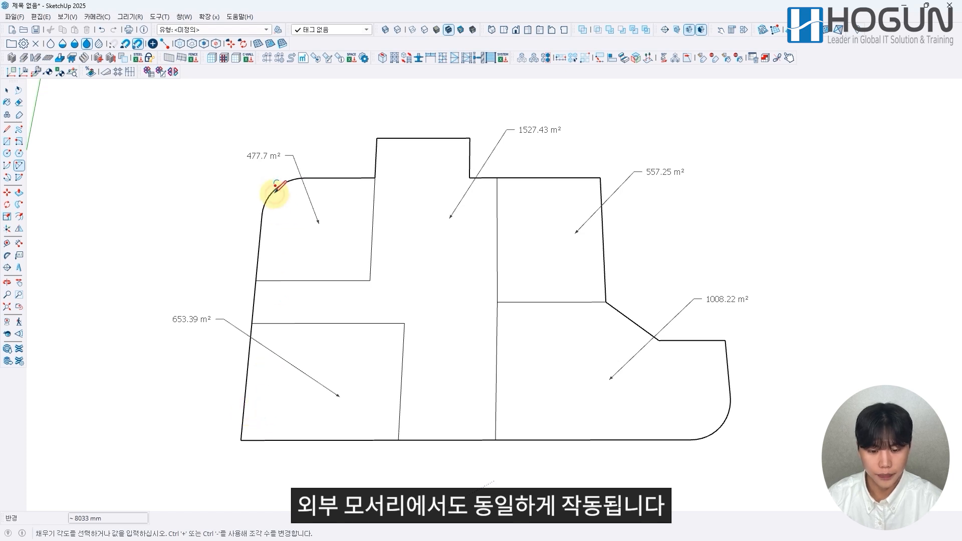
pyautogui.doubleClick(385, 150)
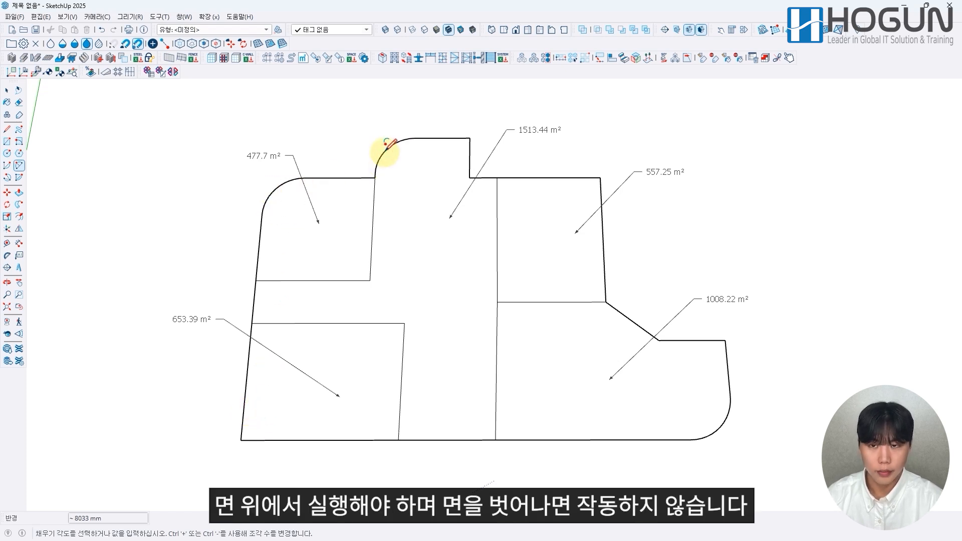
pyautogui.doubleClick(461, 153)
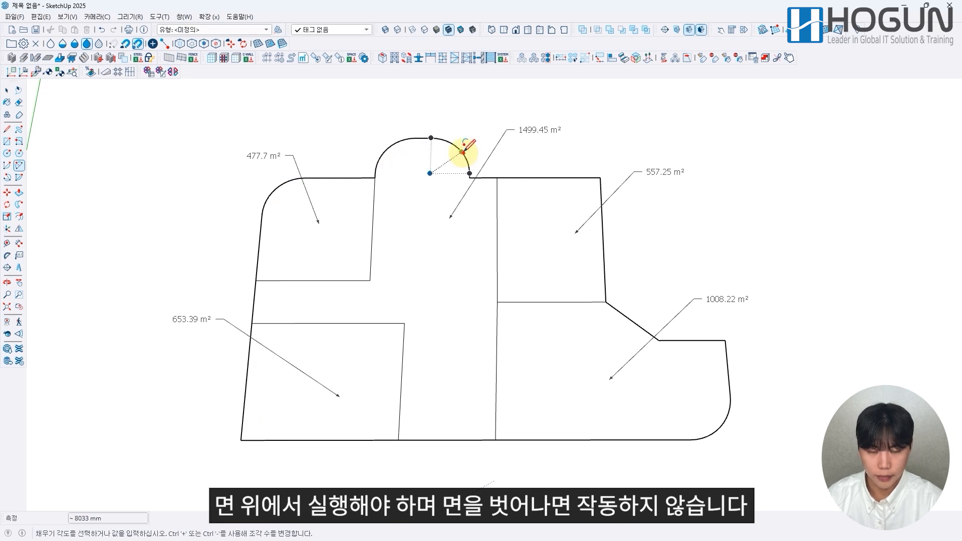
# Round and restore the upper-right room's outer corner, and round the lower-right room's upper outer corner with the same arc radius
pyautogui.doubleClick(580, 192)
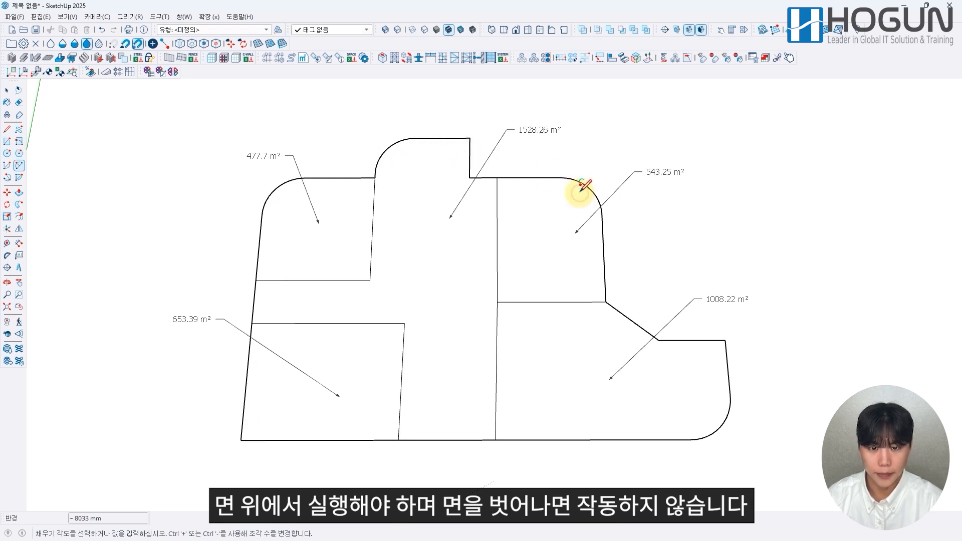
pyautogui.doubleClick(580, 191)
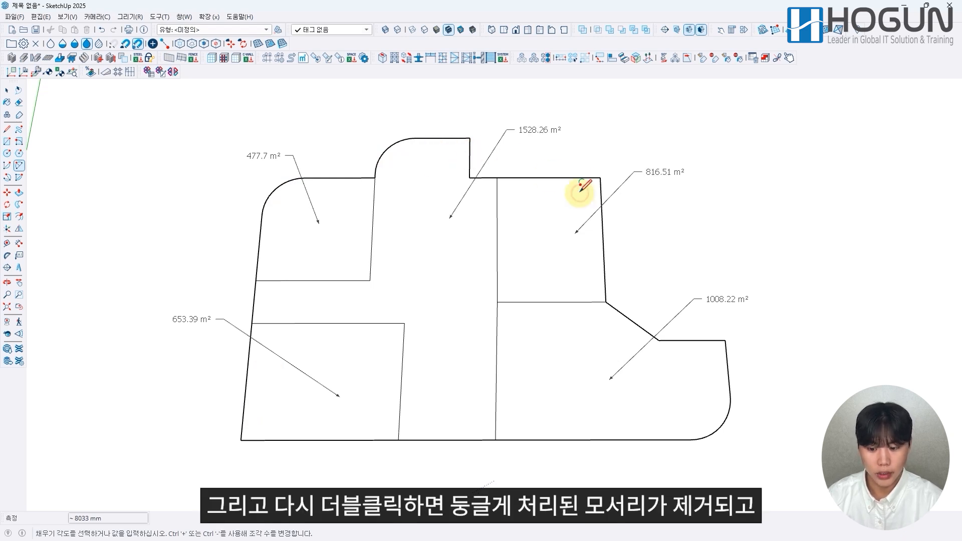
pyautogui.doubleClick(709, 351)
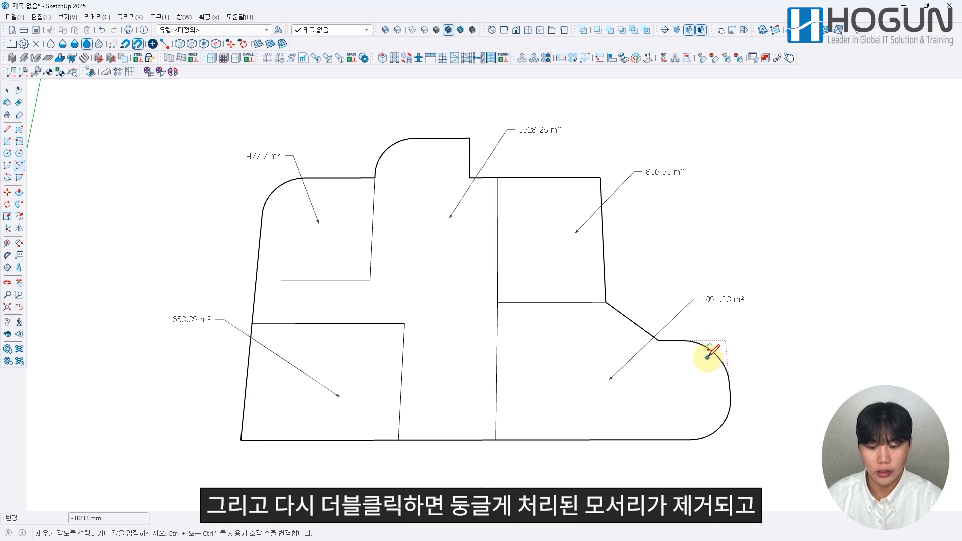